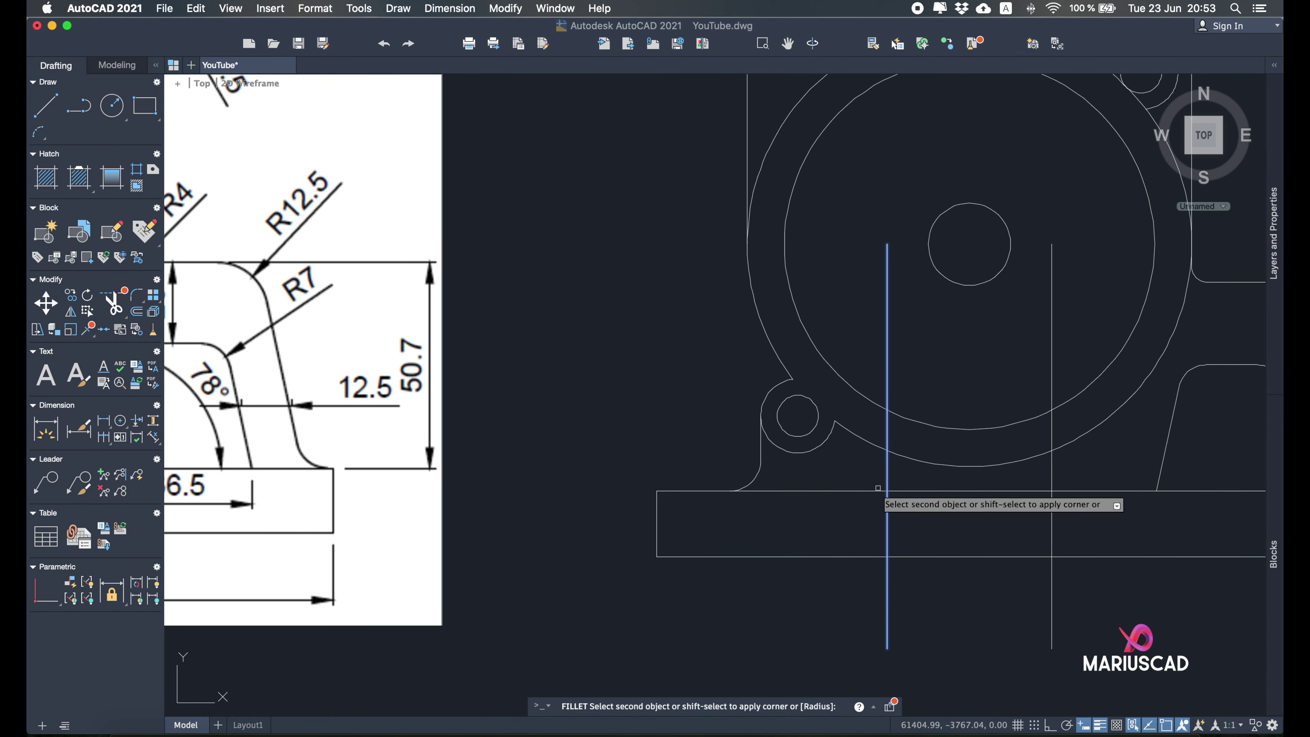
# Step: Open the 'AutoCAD 3D - Exercise for Intermediate Level 4' reference drawing in Preview
pyautogui.click(878, 489)
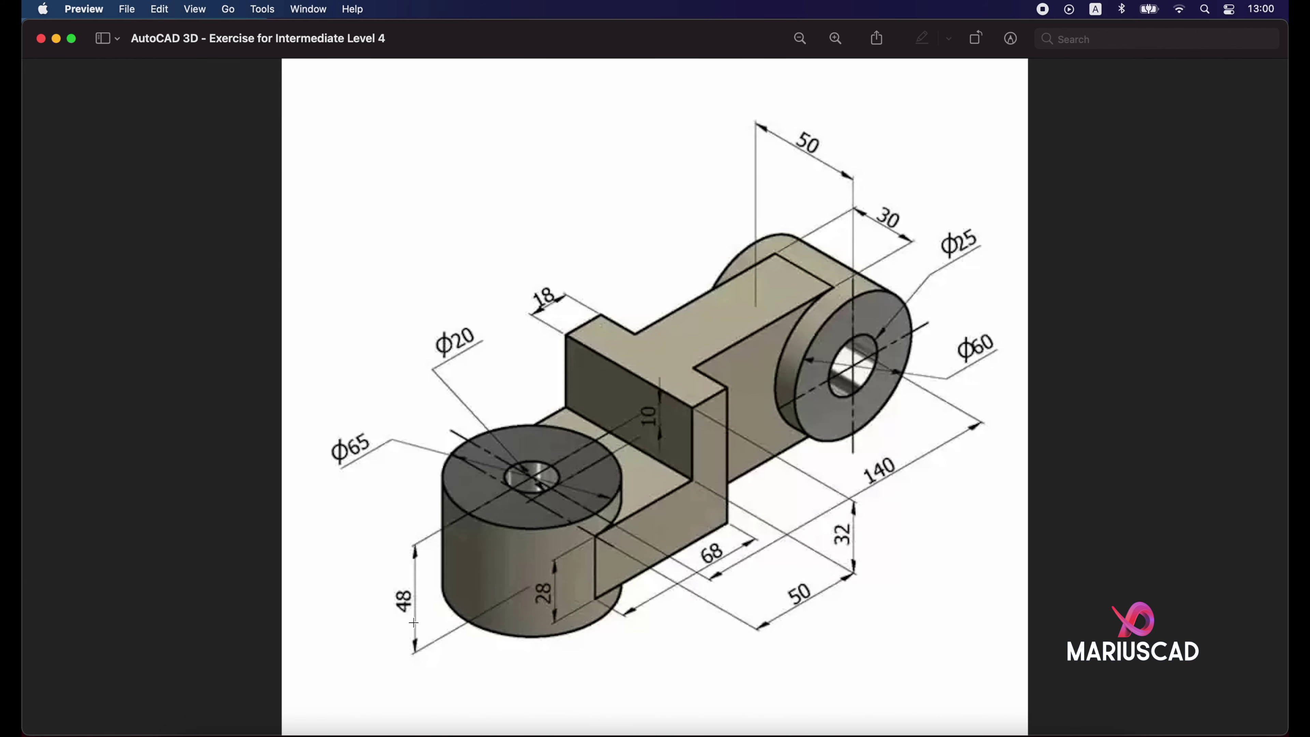
# Step: Return to AutoCAD and set the view to SW Isometric
pyautogui.click(57, 39)
pyautogui.click(738, 387)
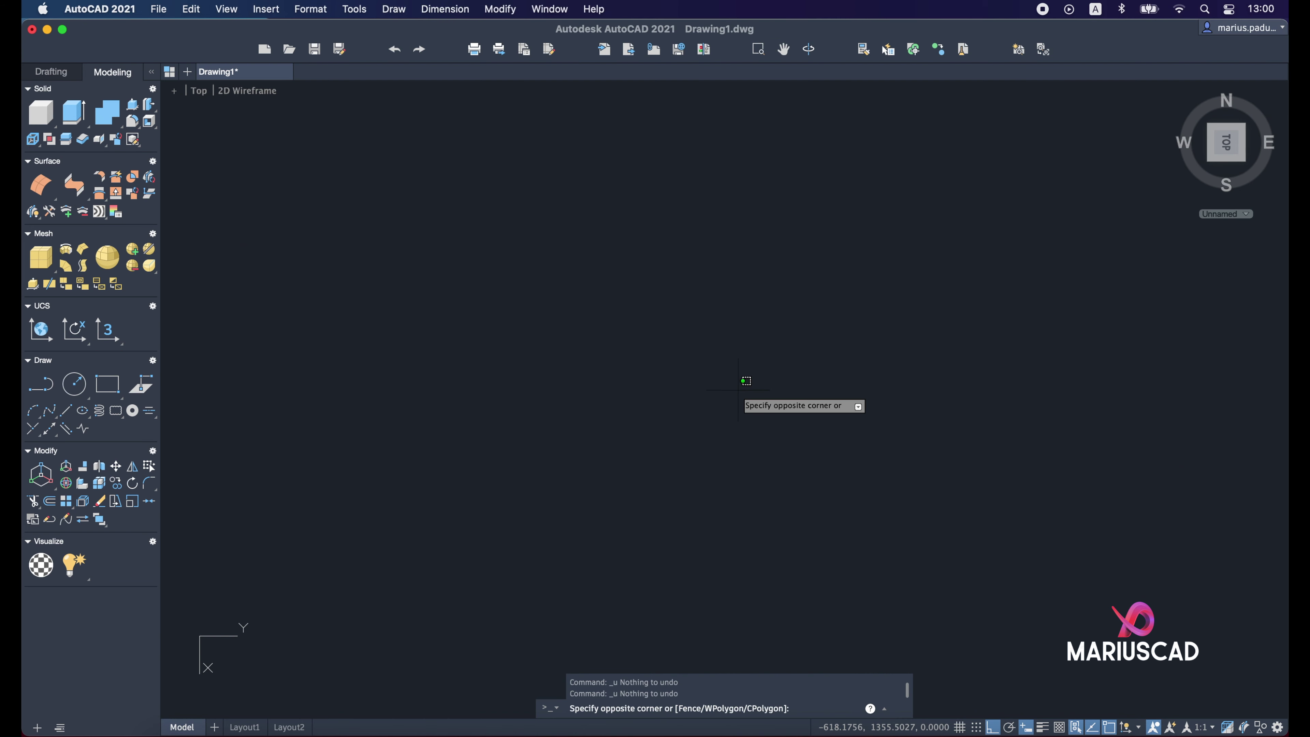
pyautogui.press('Escape')
pyautogui.moveTo(1226, 142)
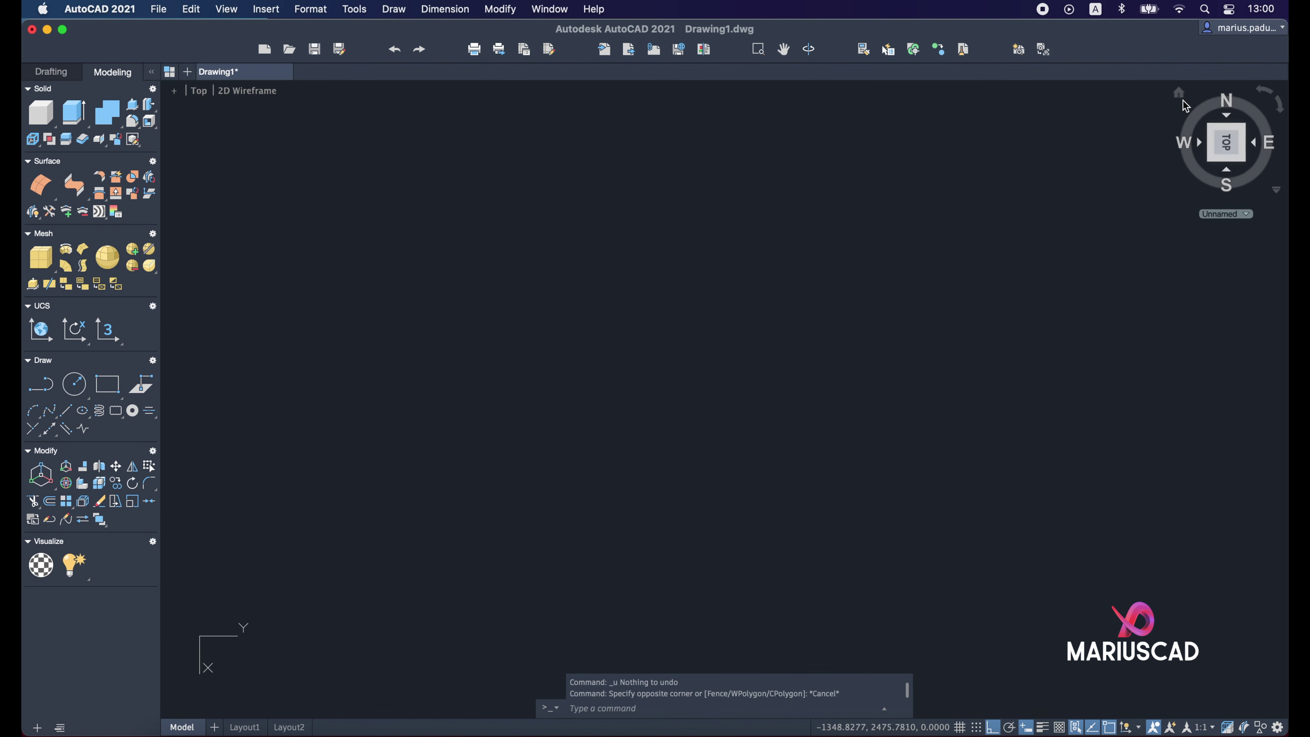
pyautogui.click(1182, 98)
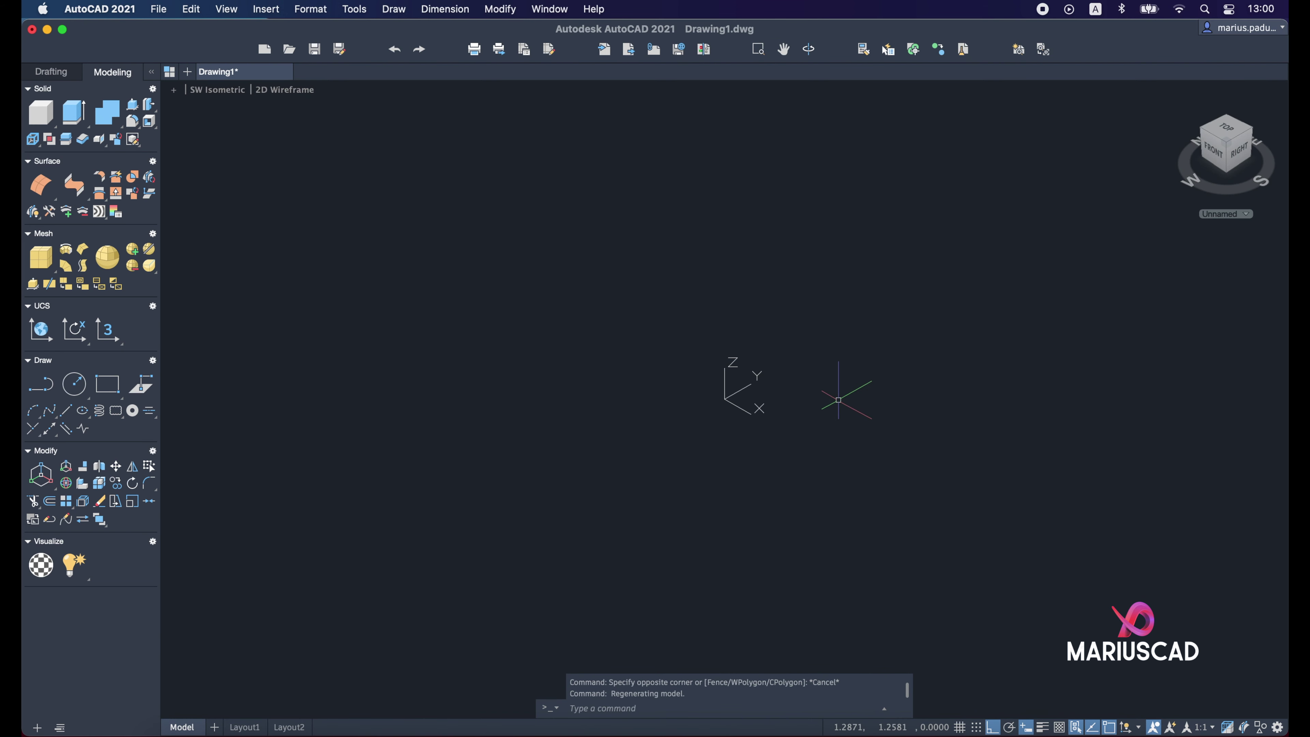
# Step: Draw a 65-diameter circle centred at 0,0
pyautogui.write('circle')
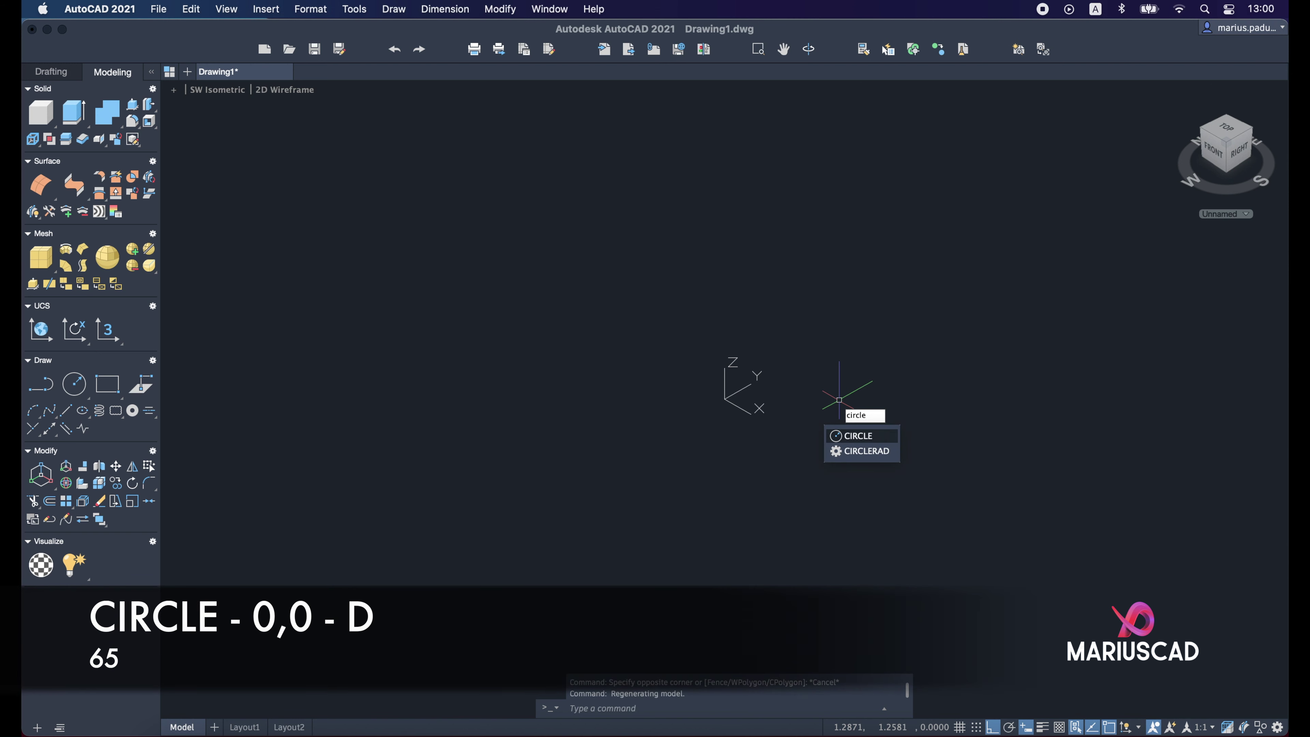
pyautogui.press('Return')
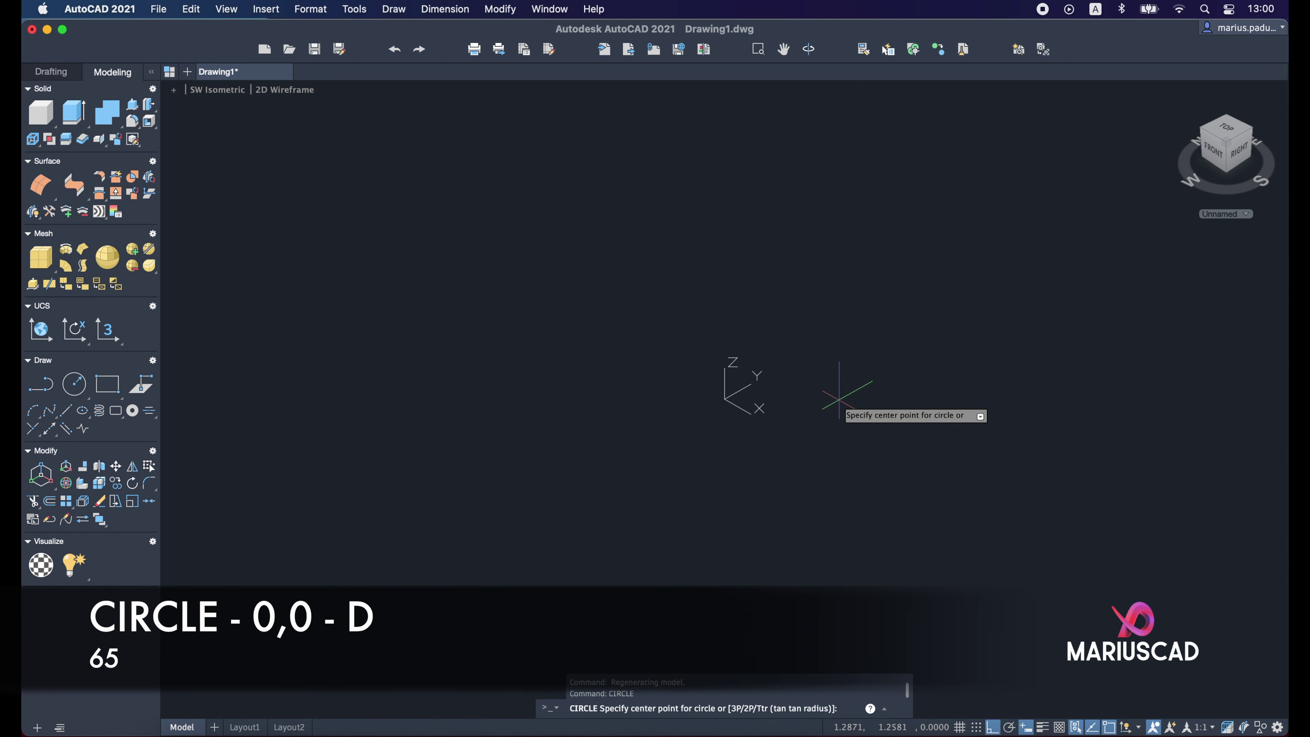
pyautogui.write('0,0')
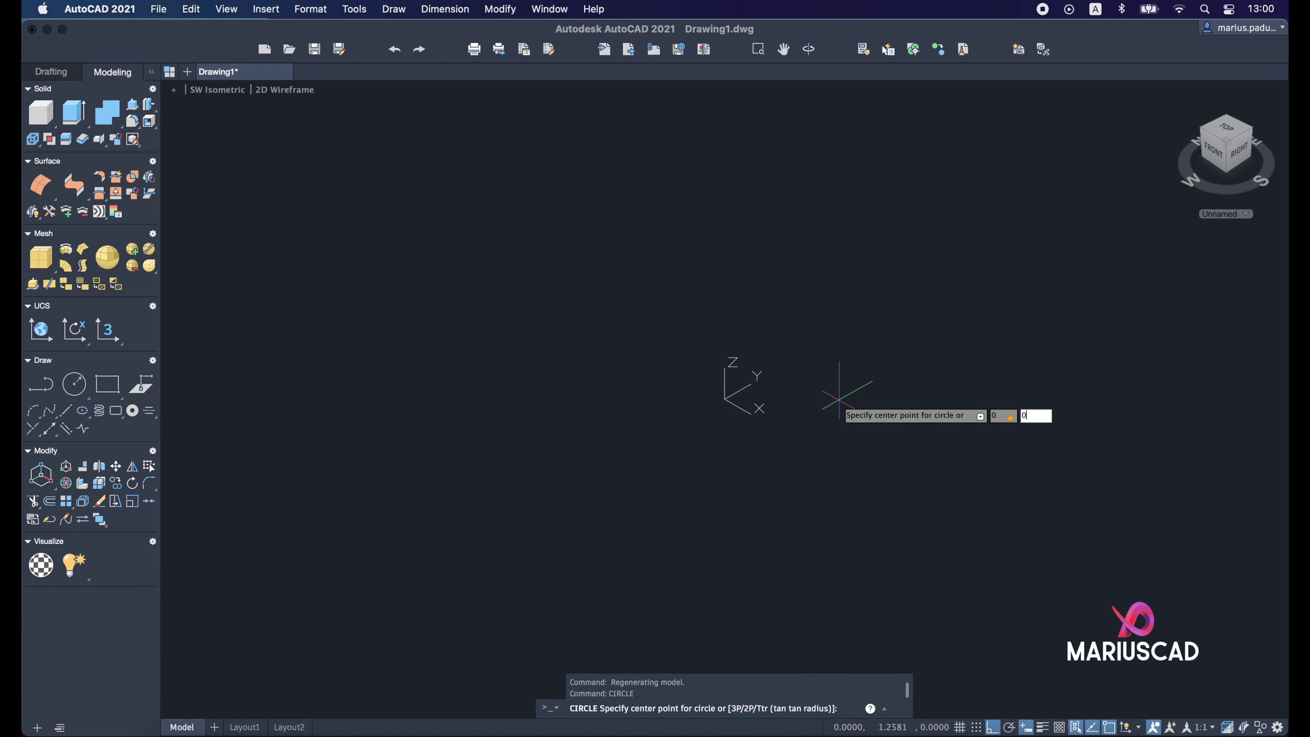
pyautogui.press('Return')
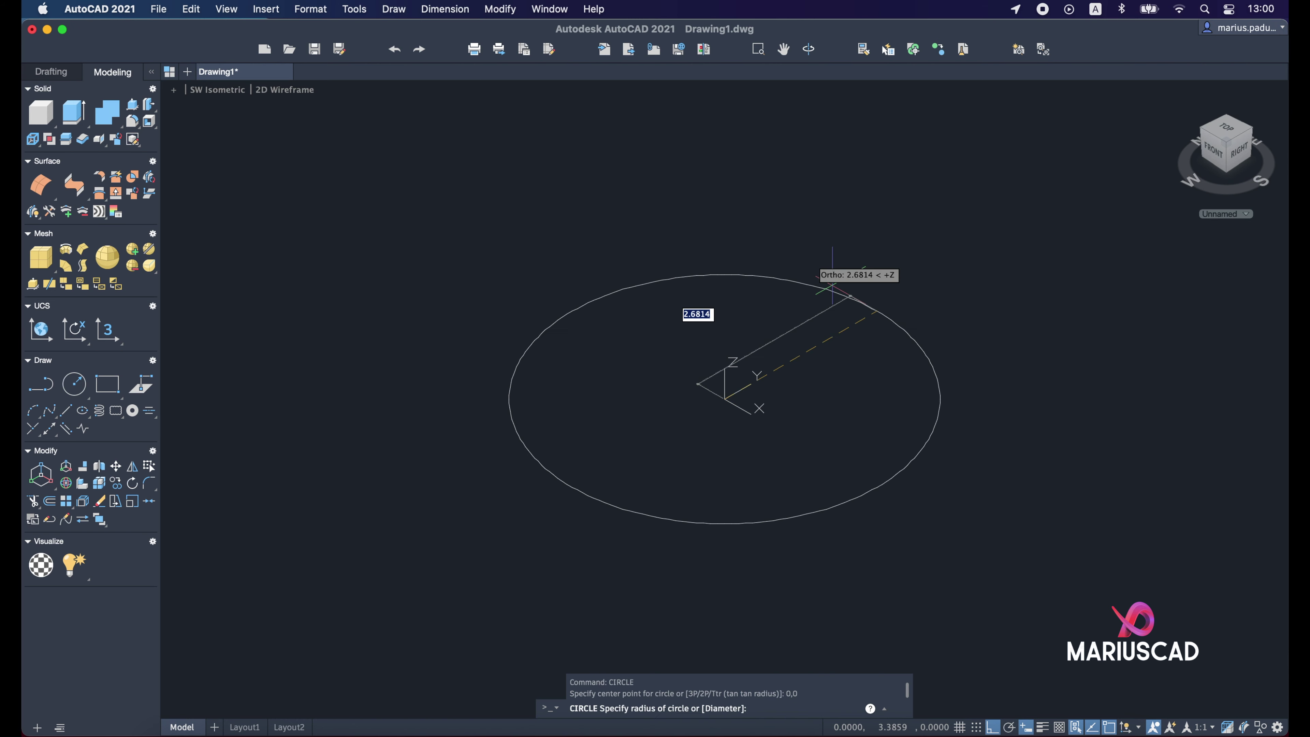
pyautogui.press('F8')
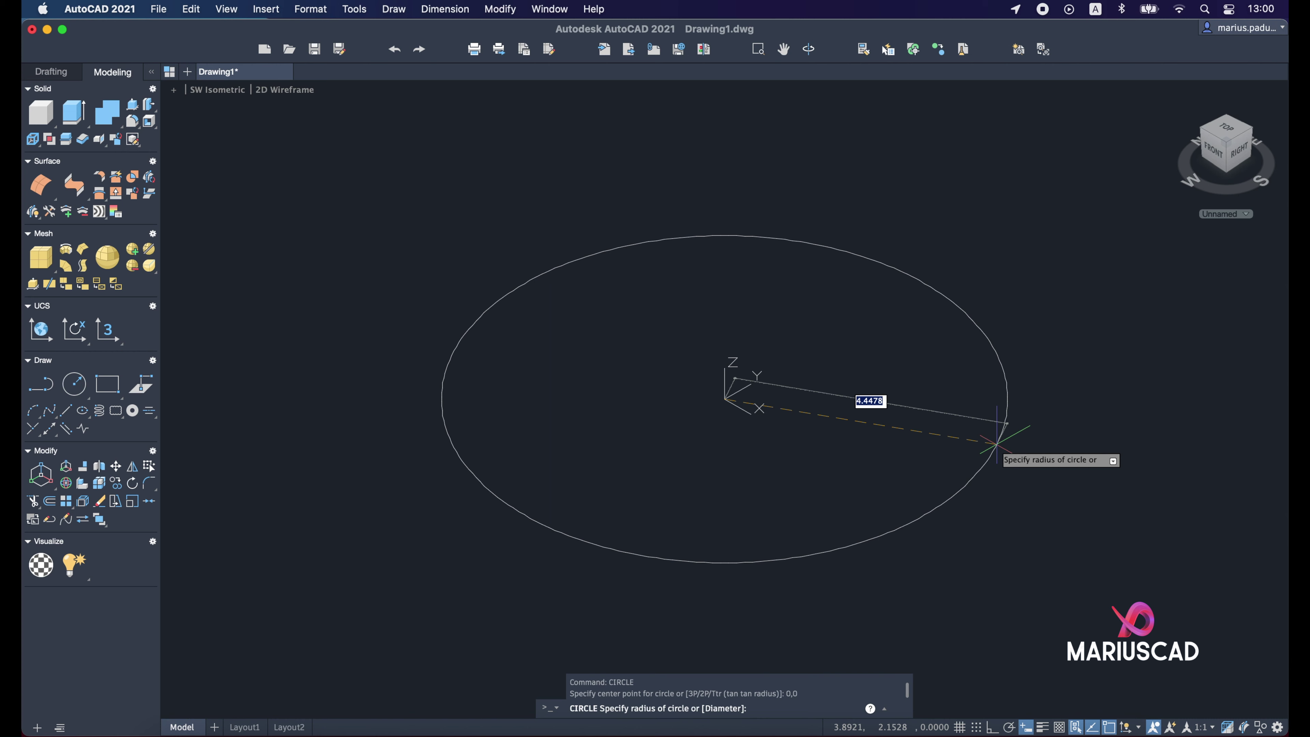
pyautogui.write('d')
pyautogui.press('Return')
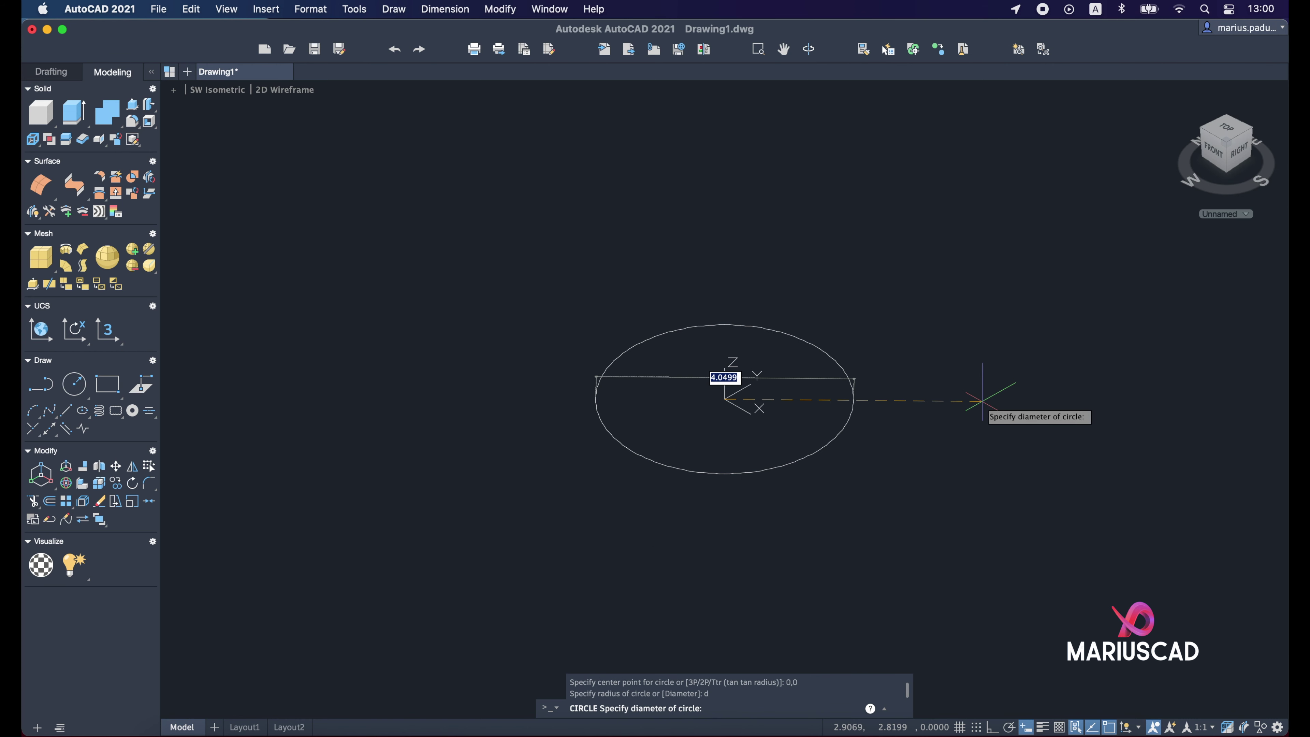
pyautogui.write('65')
pyautogui.press('Return')
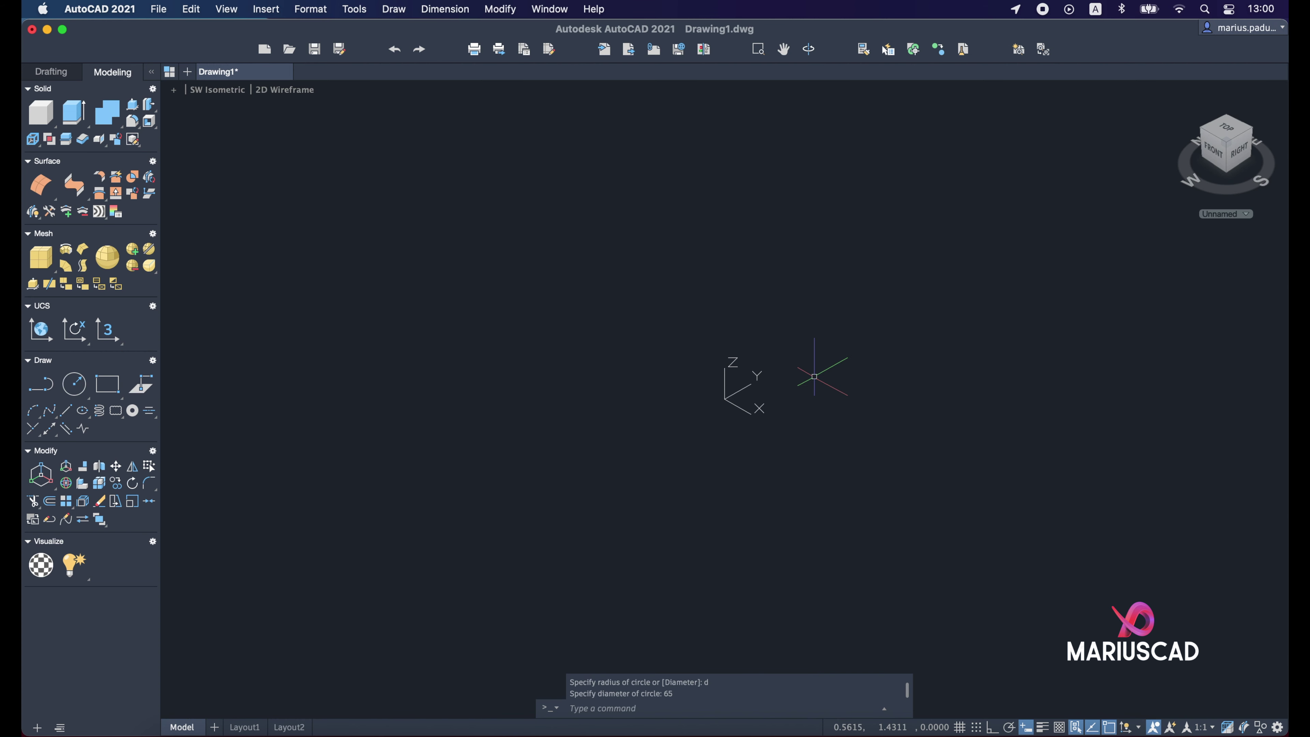
# Step: Draw a concentric 20-diameter circle at 0,0 inside the first
pyautogui.middleClick(850, 399)
pyautogui.middleClick(850, 398)
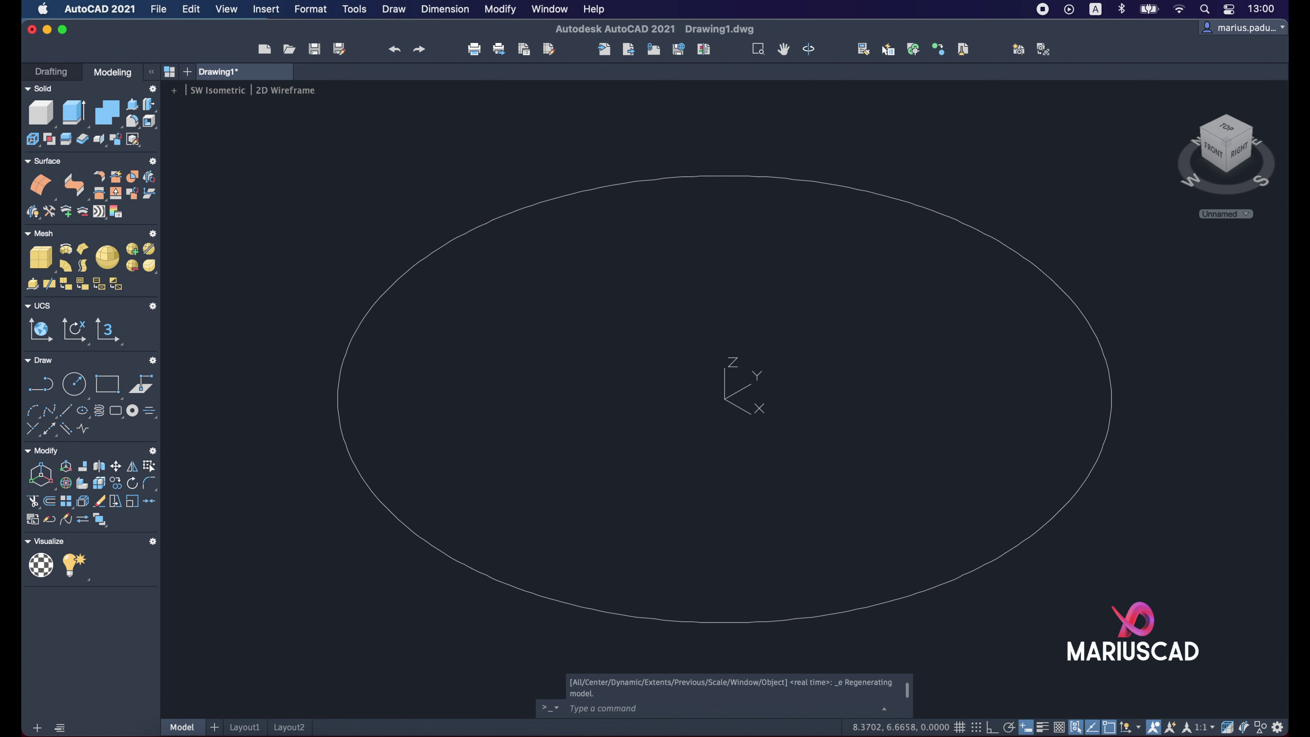
pyautogui.scroll(-2, 885, 408)
pyautogui.moveTo(876, 410); pyautogui.dragTo(783, 437, button='middle')
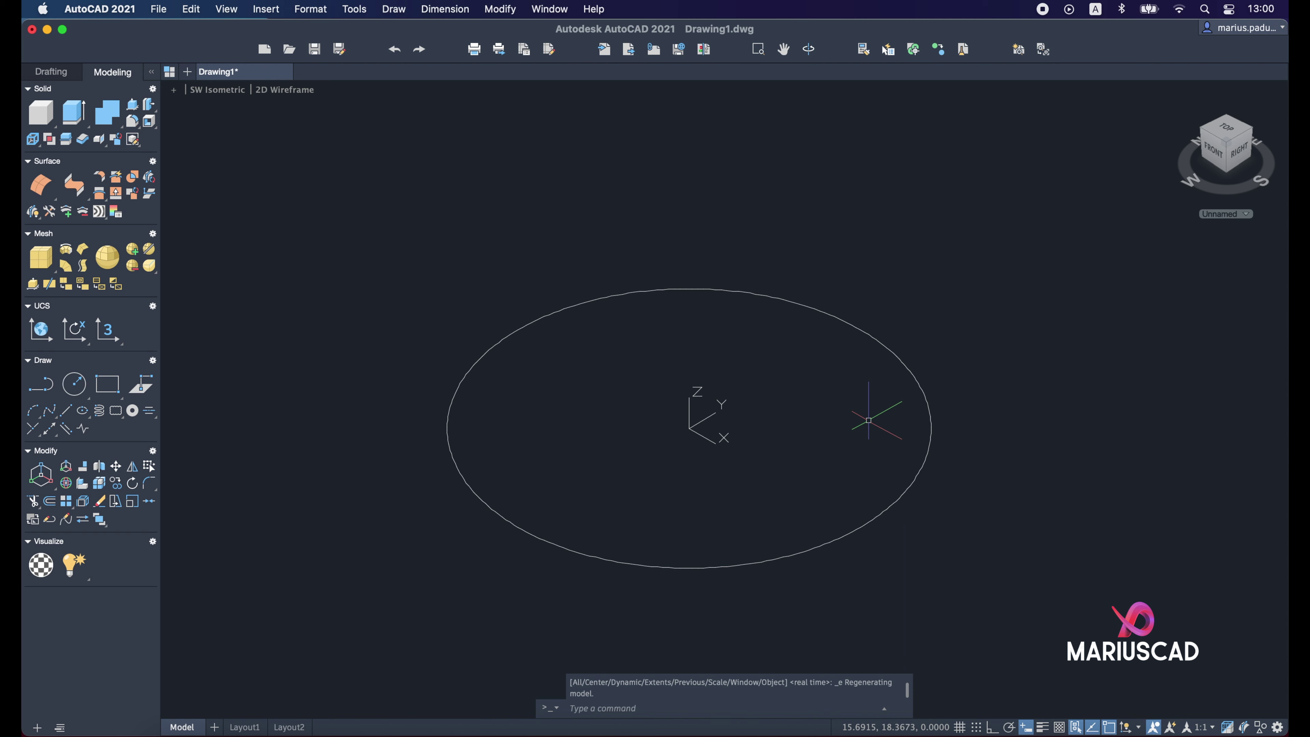
pyautogui.write('cirl')
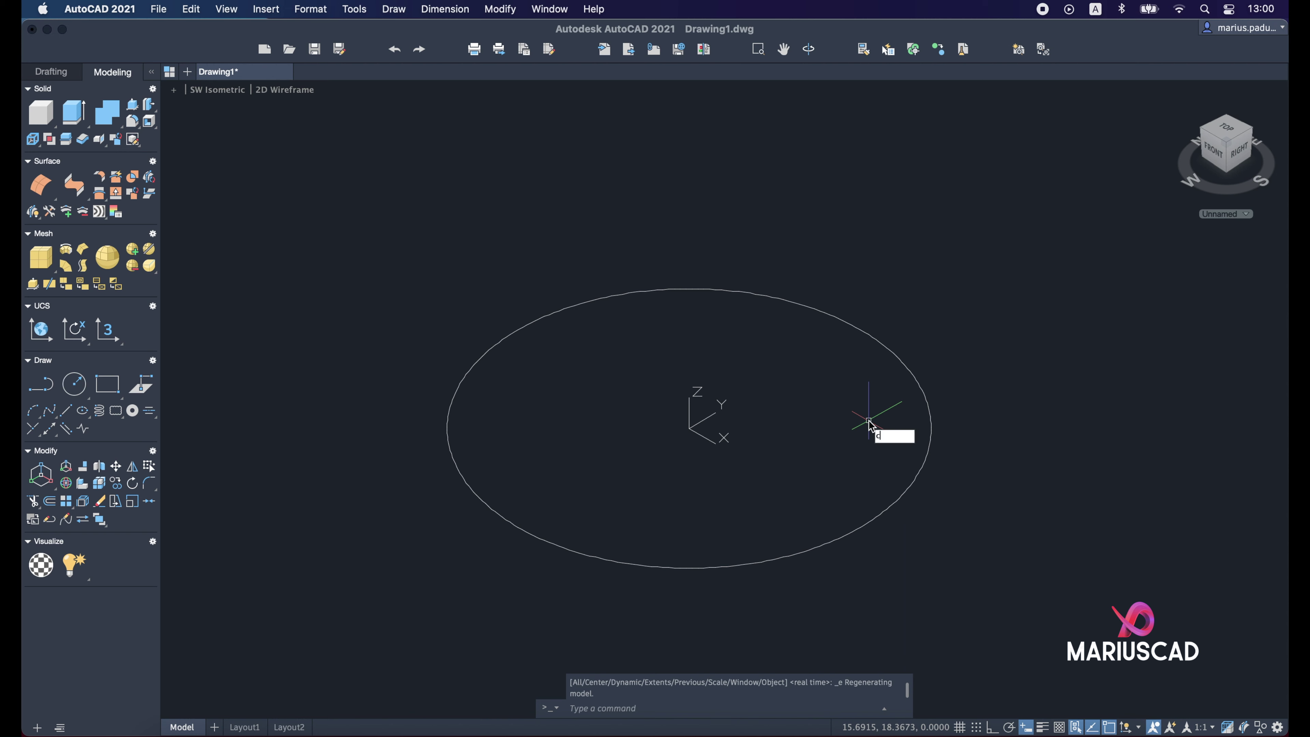
pyautogui.press('Return')
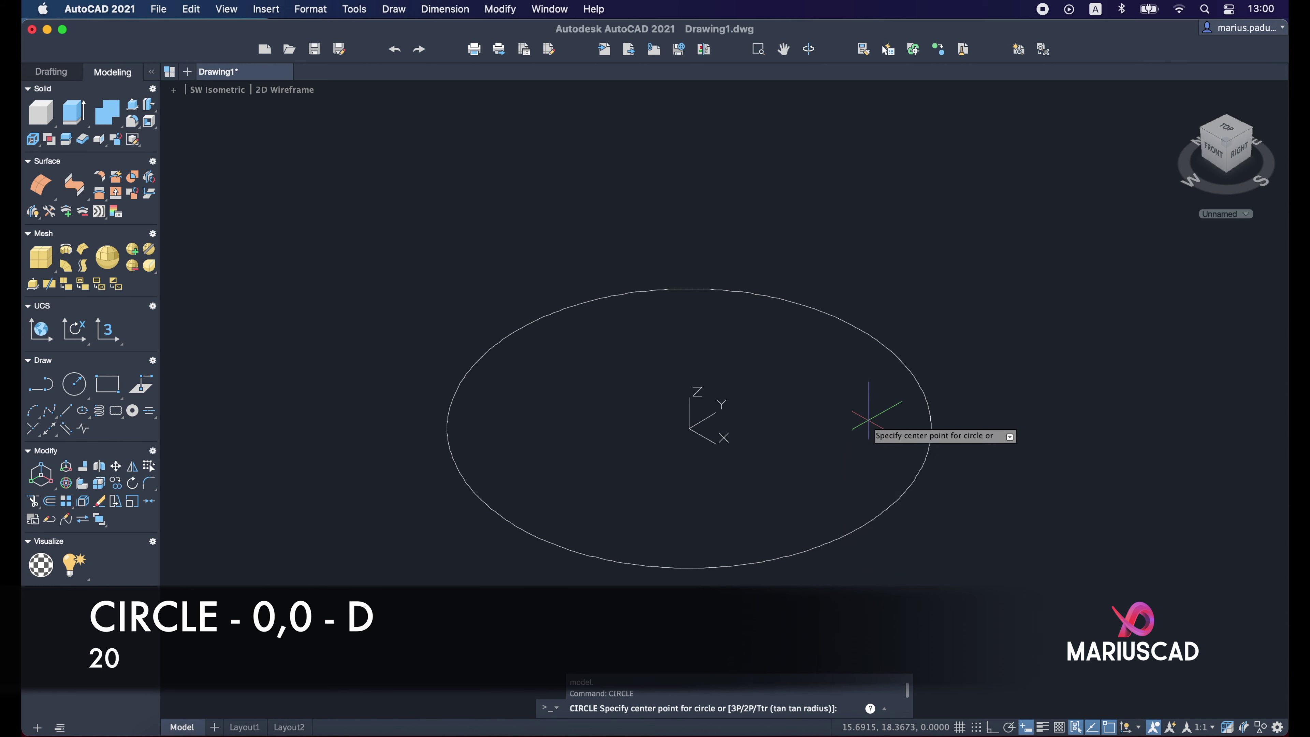
pyautogui.write('0,0')
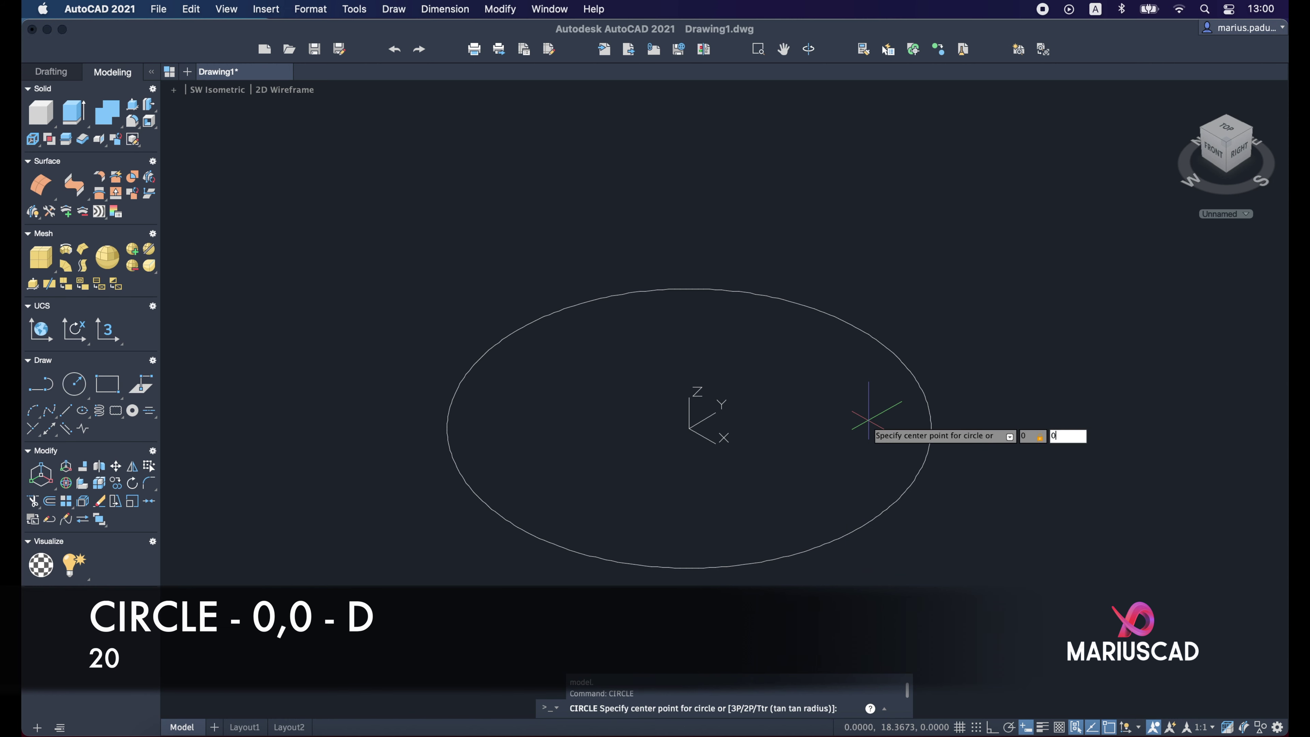
pyautogui.press('Return')
pyautogui.write('d')
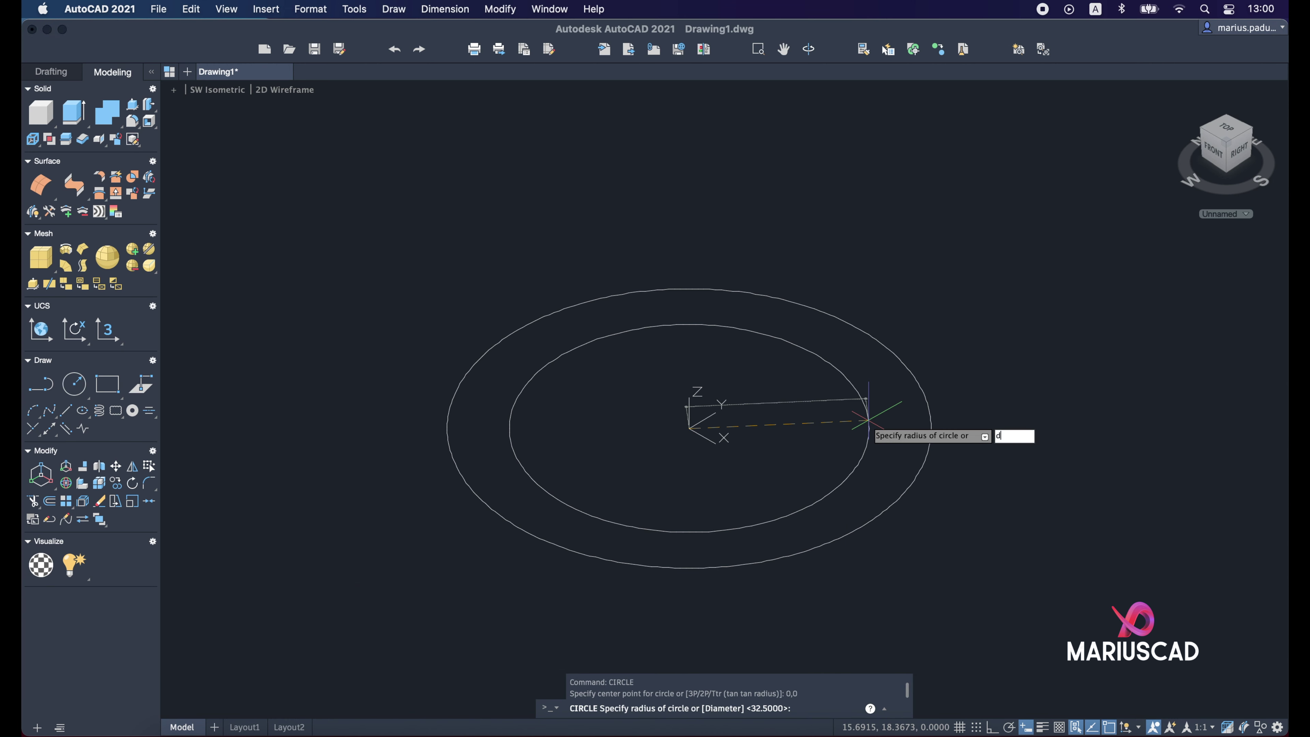
pyautogui.press('Return')
pyautogui.write('20')
pyautogui.press('Return')
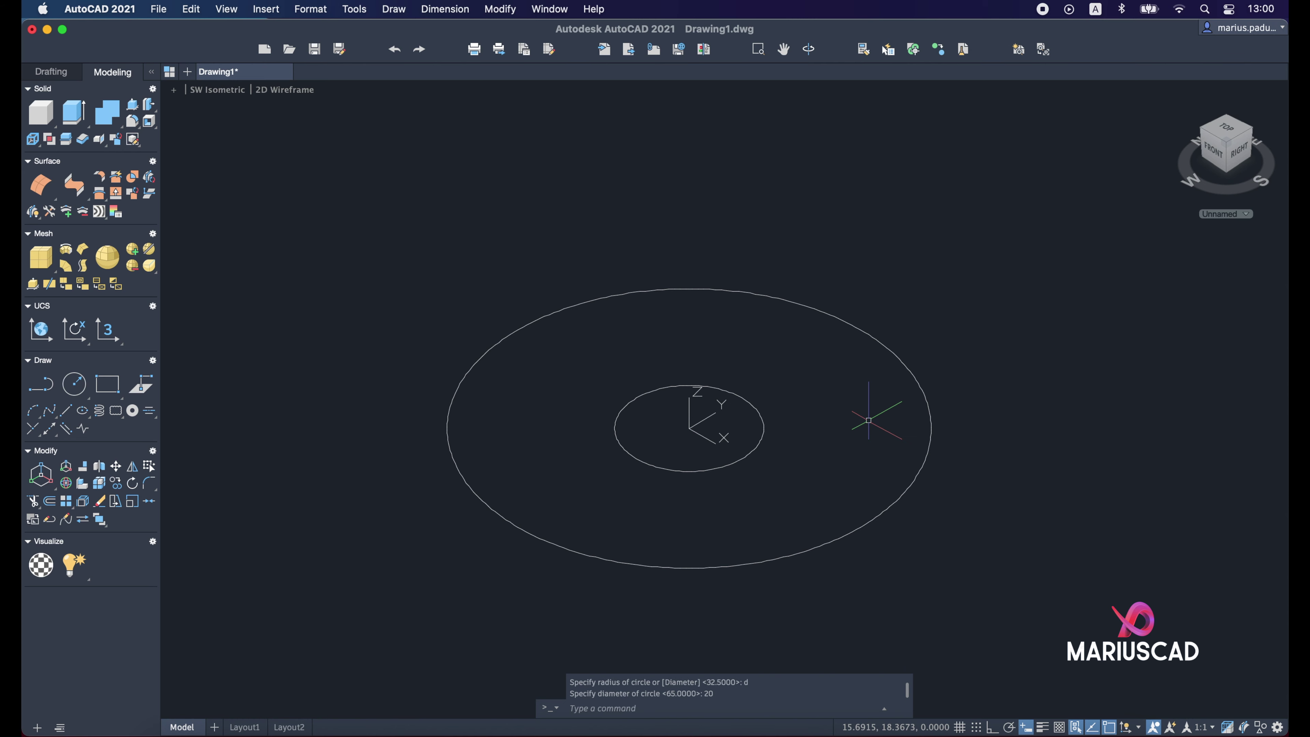
pyautogui.press('Escape')
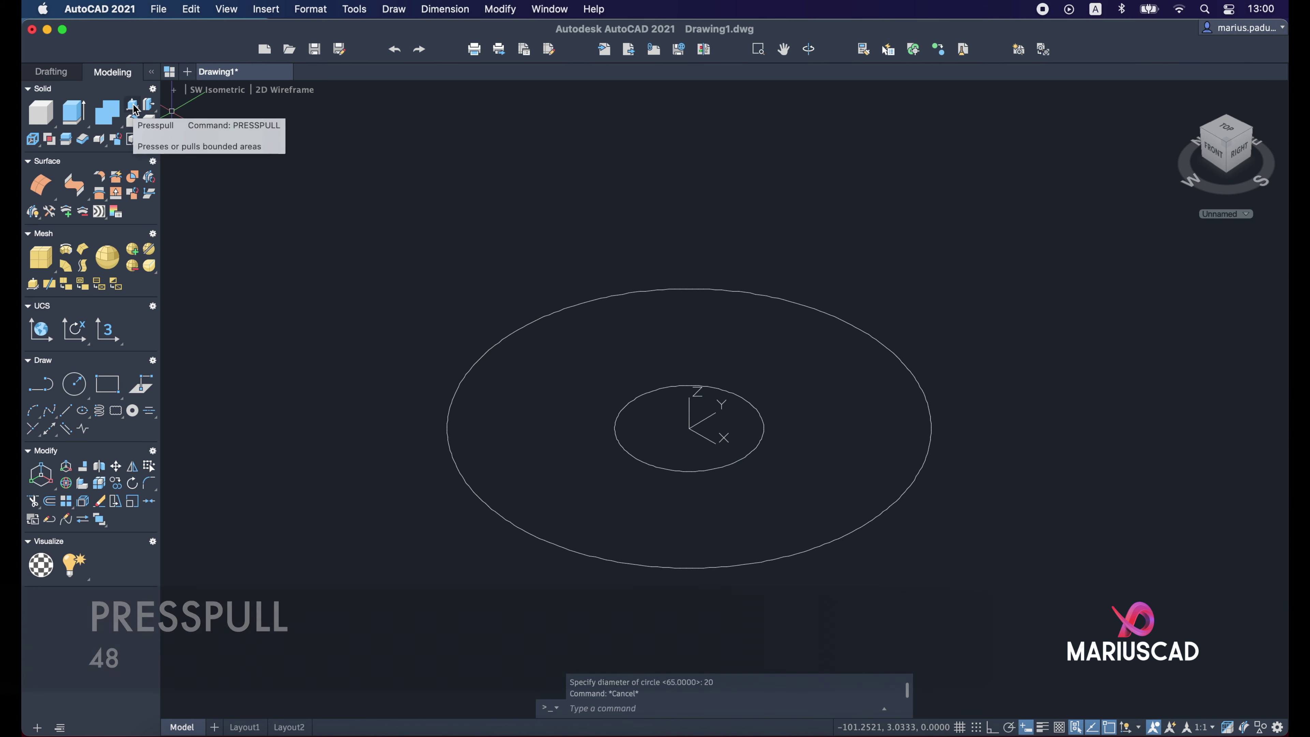
# Step: Presspull the ring between the 65 and 20 circles up 48 units
pyautogui.click(132, 107)
pyautogui.click(858, 446)
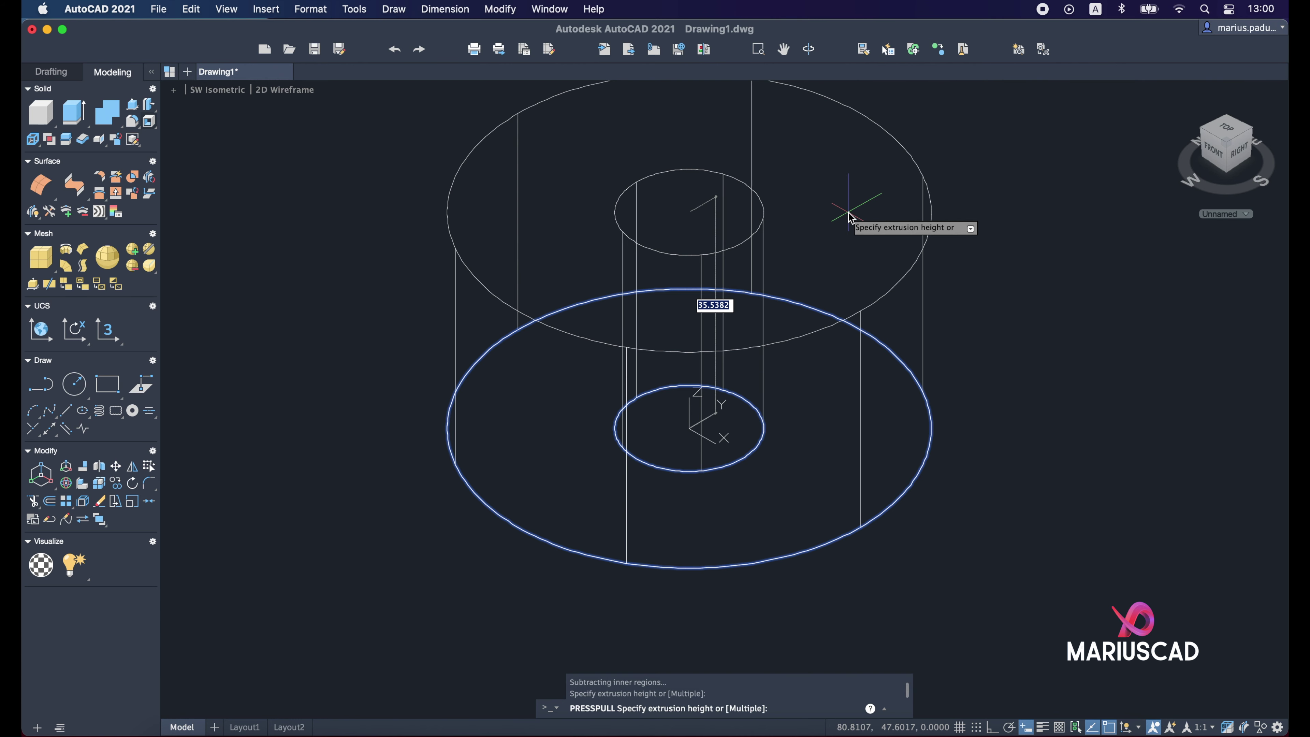
pyautogui.write('48')
pyautogui.press('Return')
pyautogui.press('Escape')
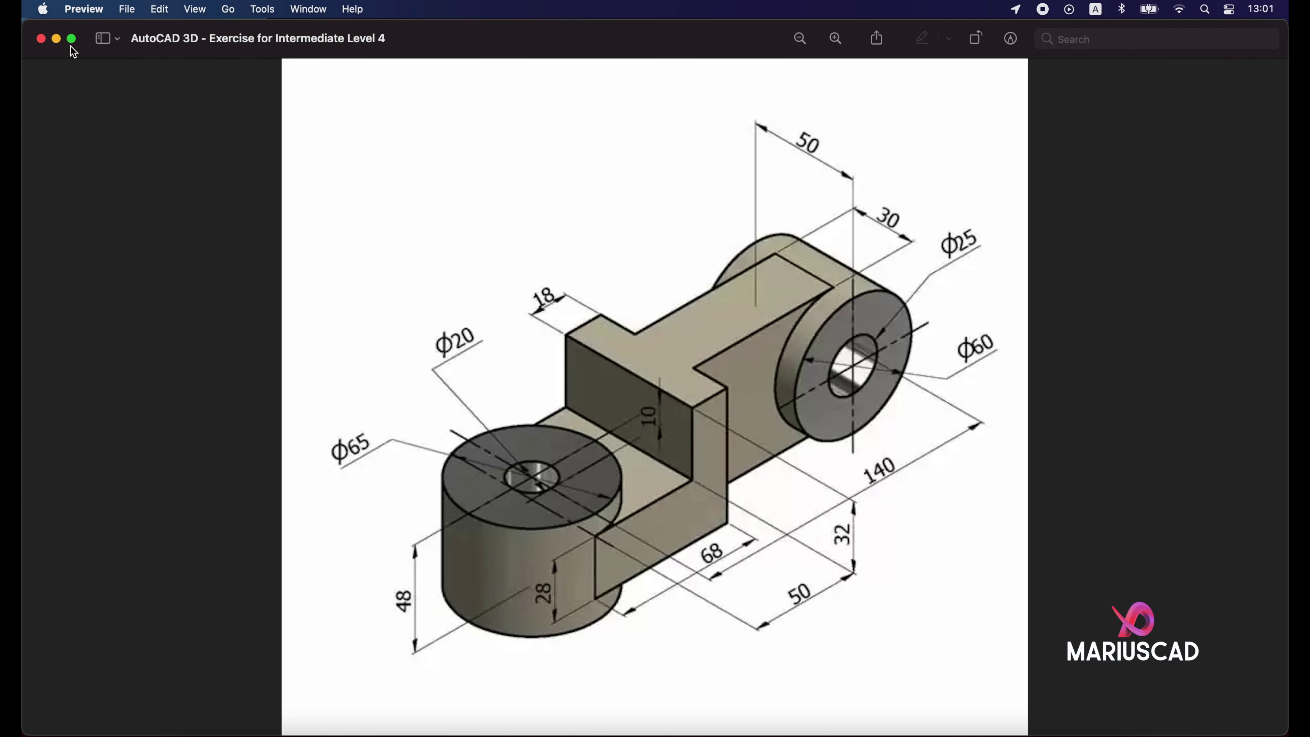
# Step: Return to AutoCAD and move the UCS origin onto the outer circle's edge
pyautogui.click(56, 38)
pyautogui.click(761, 510)
pyautogui.press('Escape')
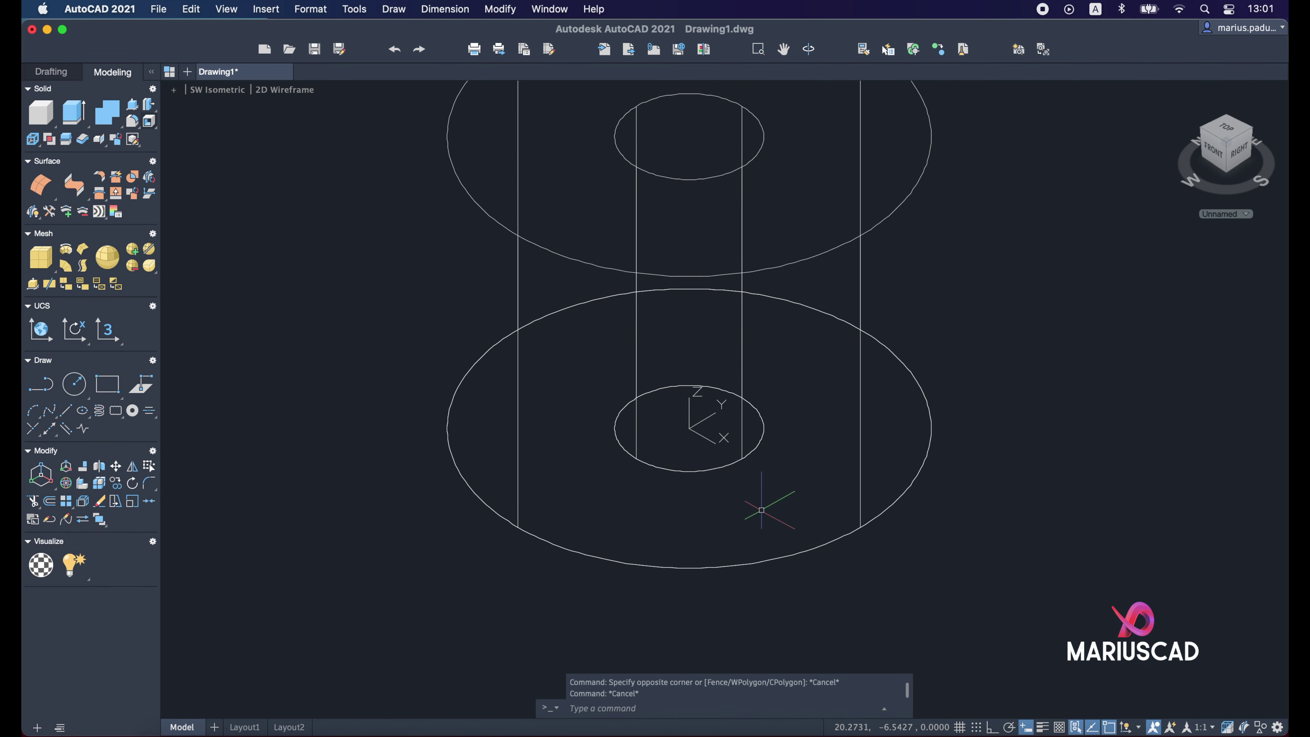
pyautogui.click(689, 427)
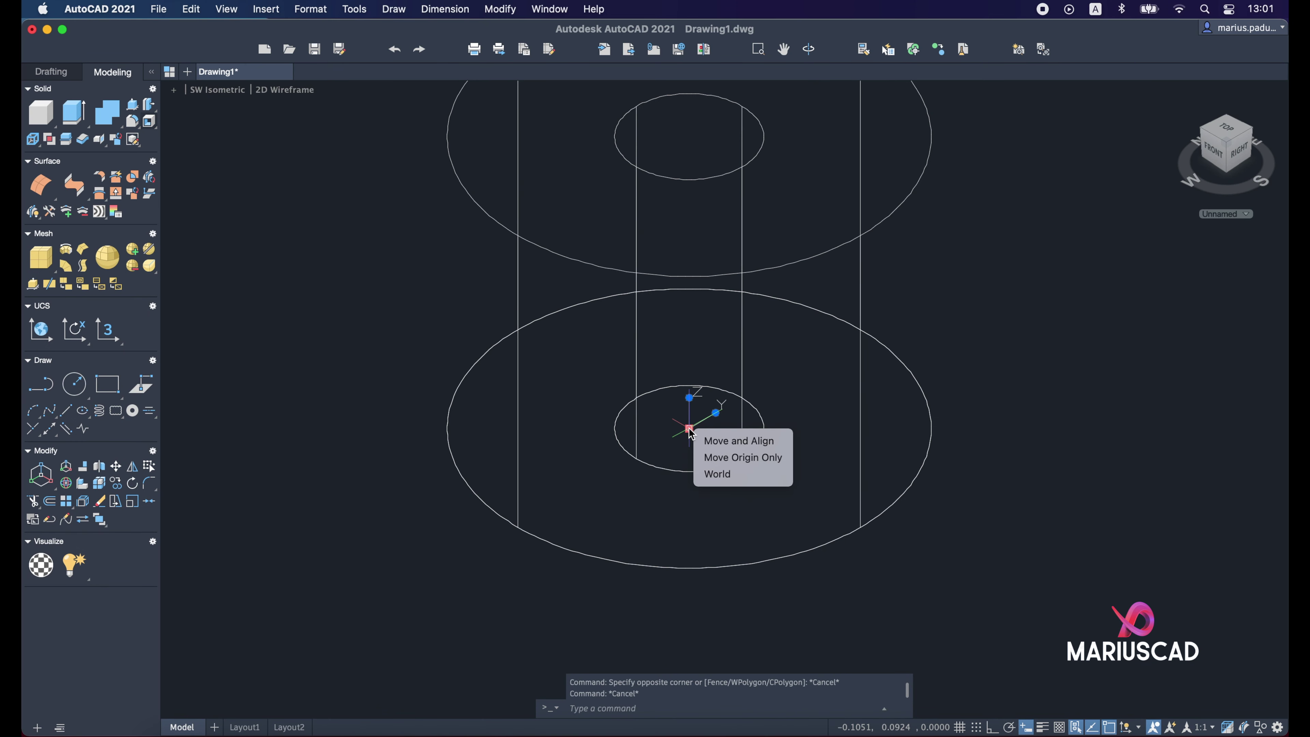
pyautogui.click(707, 465)
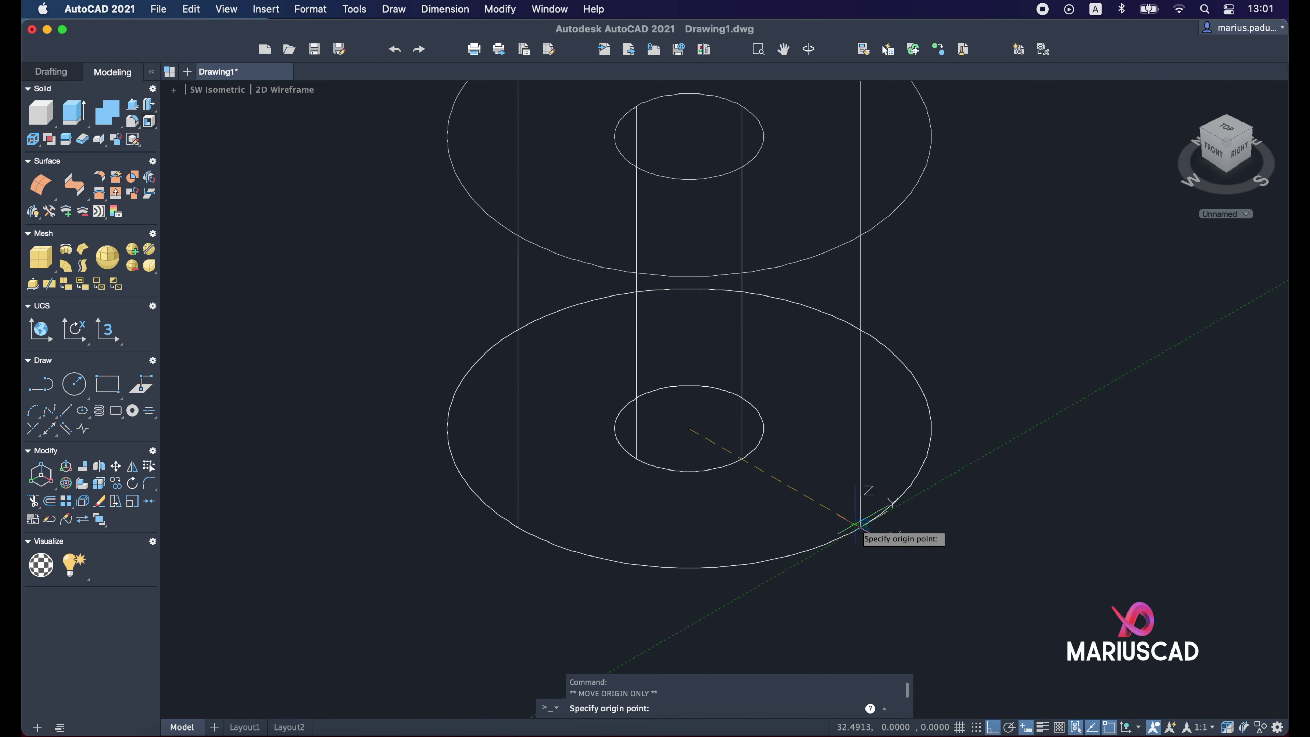
pyautogui.click(860, 526)
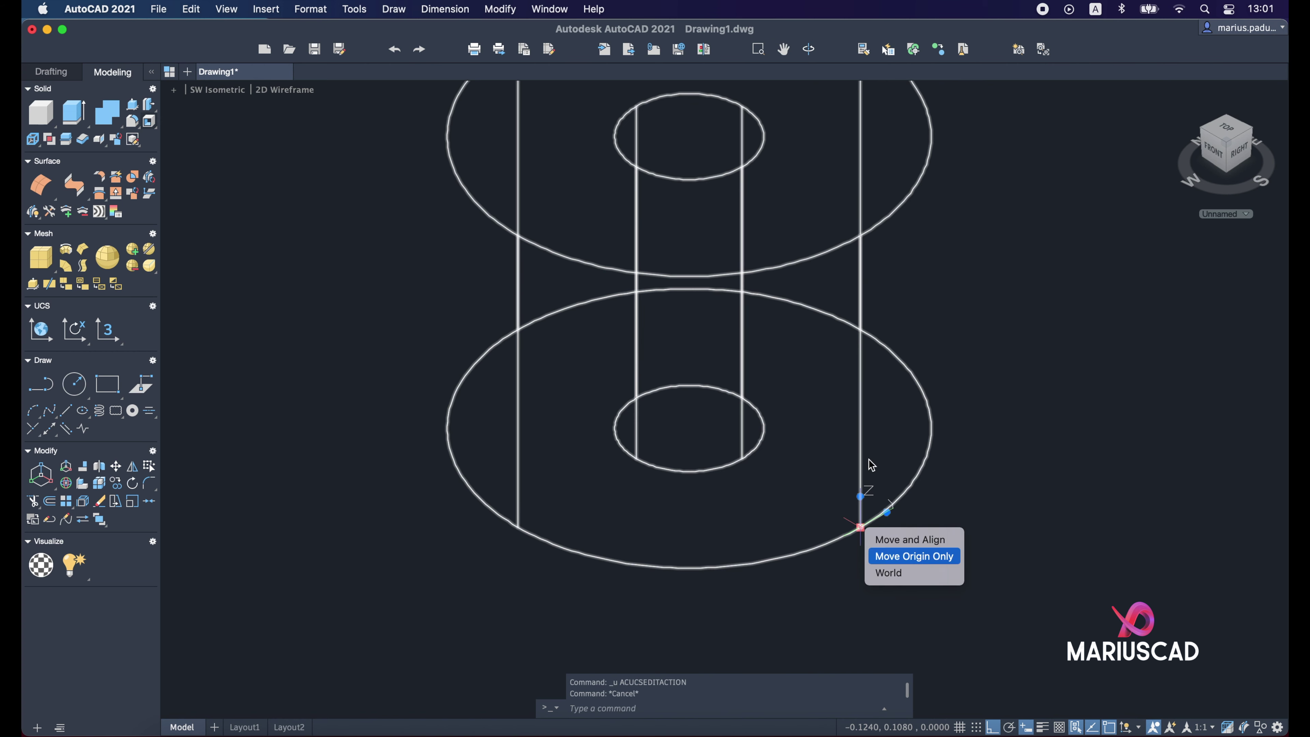
# Step: Offset the UCS origin 10 units along the edge line
pyautogui.click(913, 556)
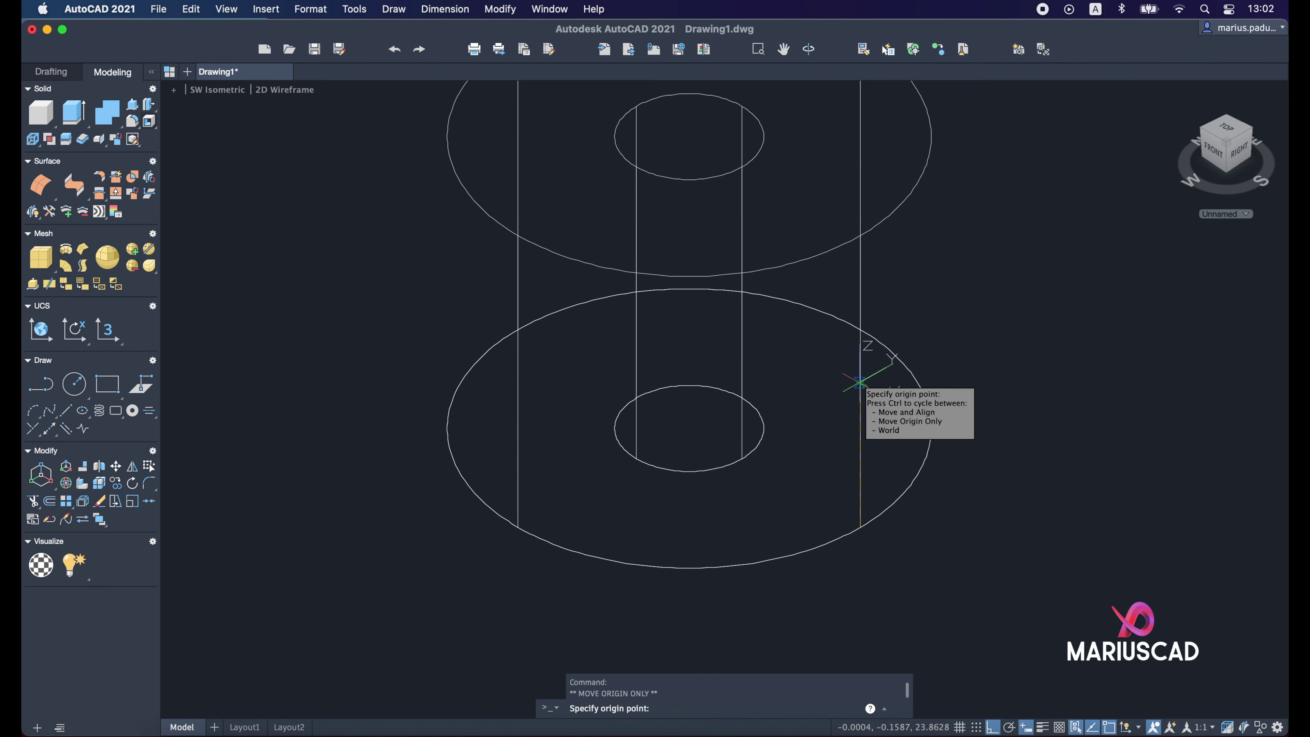
pyautogui.write('10')
pyautogui.press('Return')
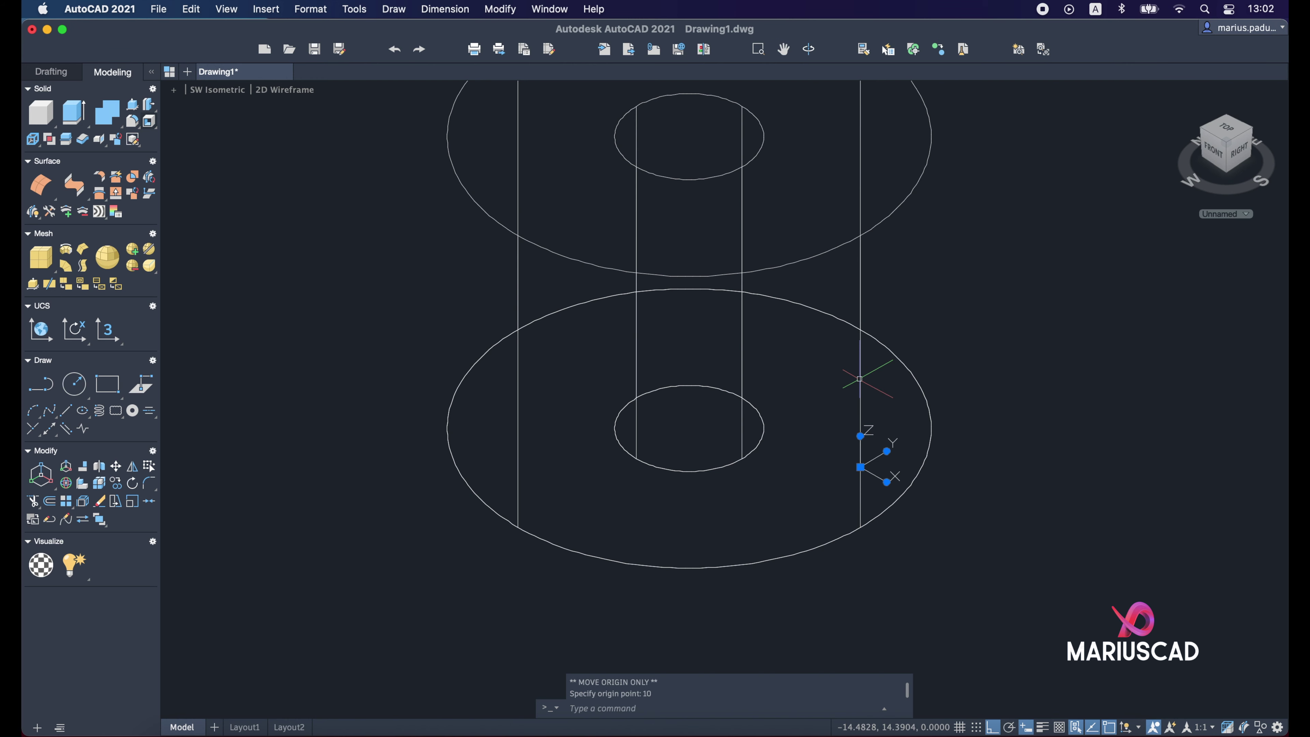
pyautogui.press('Escape')
pyautogui.moveTo(954, 451)
pyautogui.keyDown('shift'); pyautogui.mouseDown(button='middle')
pyautogui.moveTo(1062, 459)
pyautogui.moveTo(898, 485)
pyautogui.mouseUp(button='middle'); pyautogui.keyUp('shift')
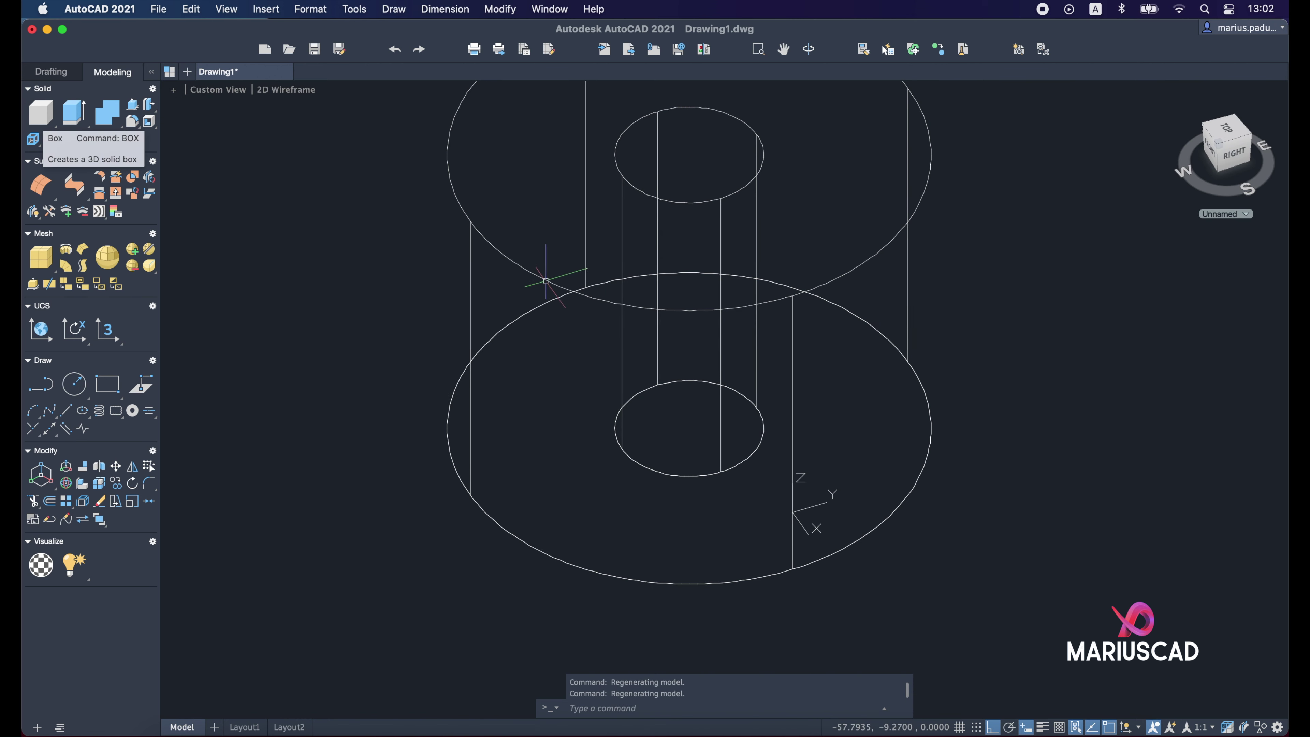
# Step: Create a box from corner 0,0 with a 65 by 50 base and 28 height
pyautogui.click(41, 113)
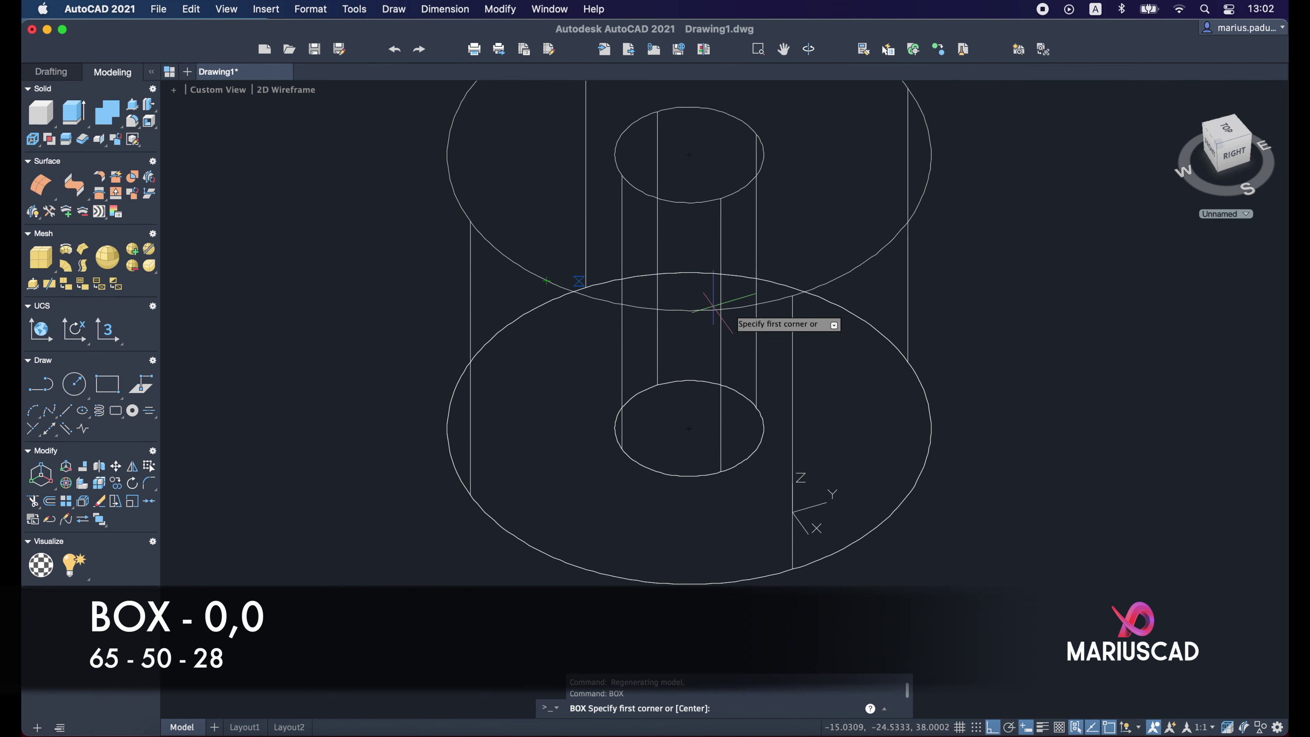
pyautogui.write('0,0')
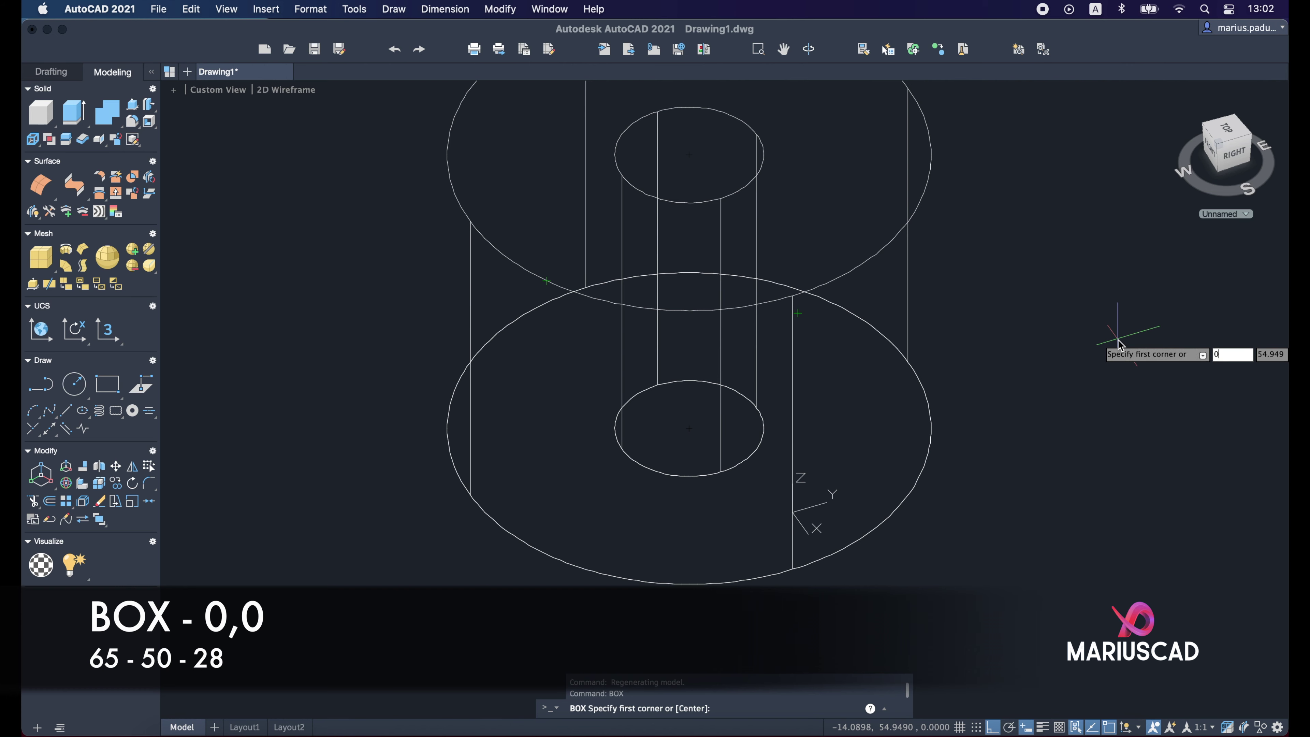
pyautogui.press('Return')
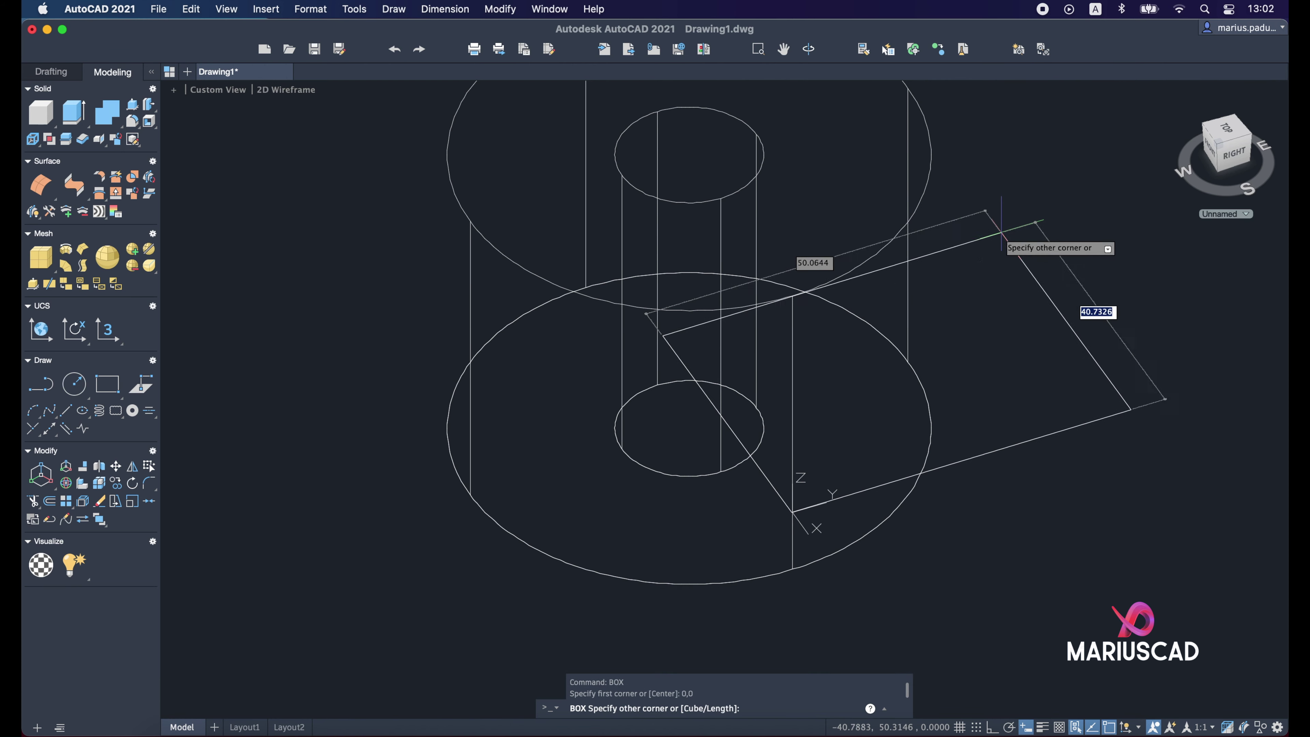
pyautogui.moveTo(1011, 224); pyautogui.dragTo(890, 404, button='middle')
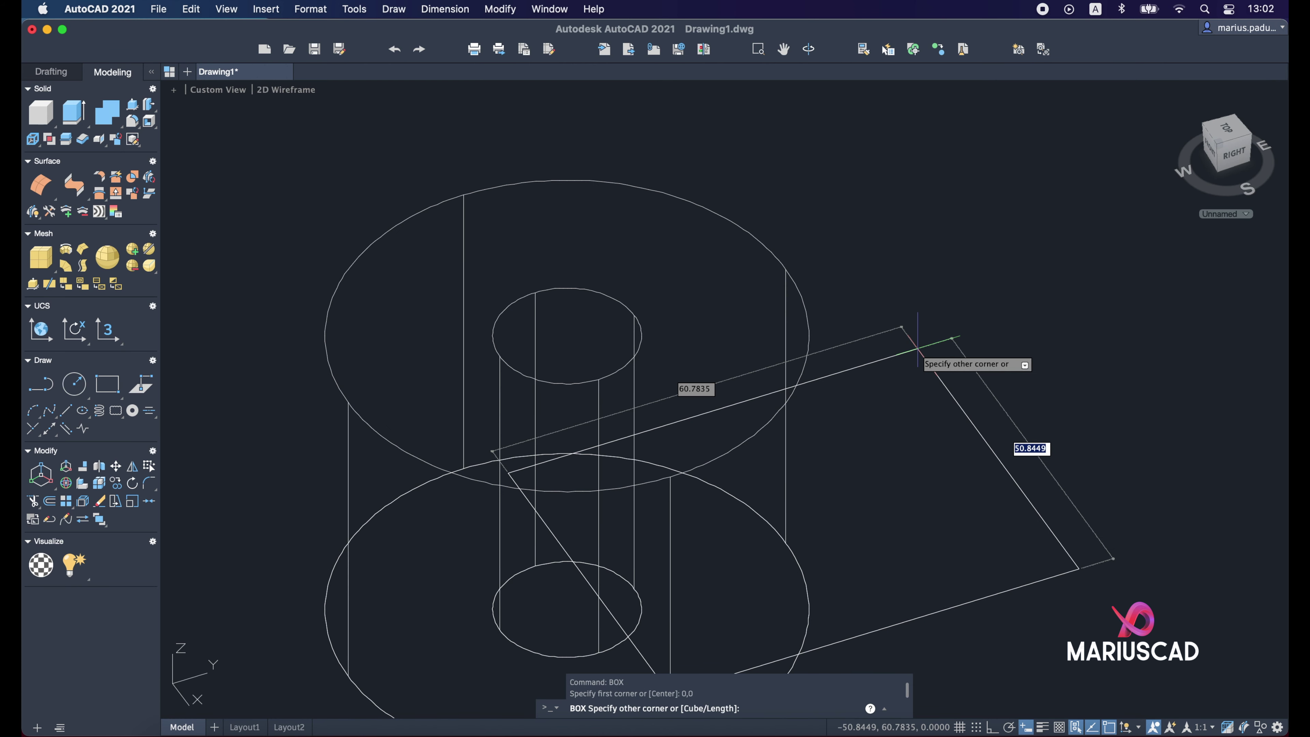
pyautogui.write('65')
pyautogui.press('Tab')
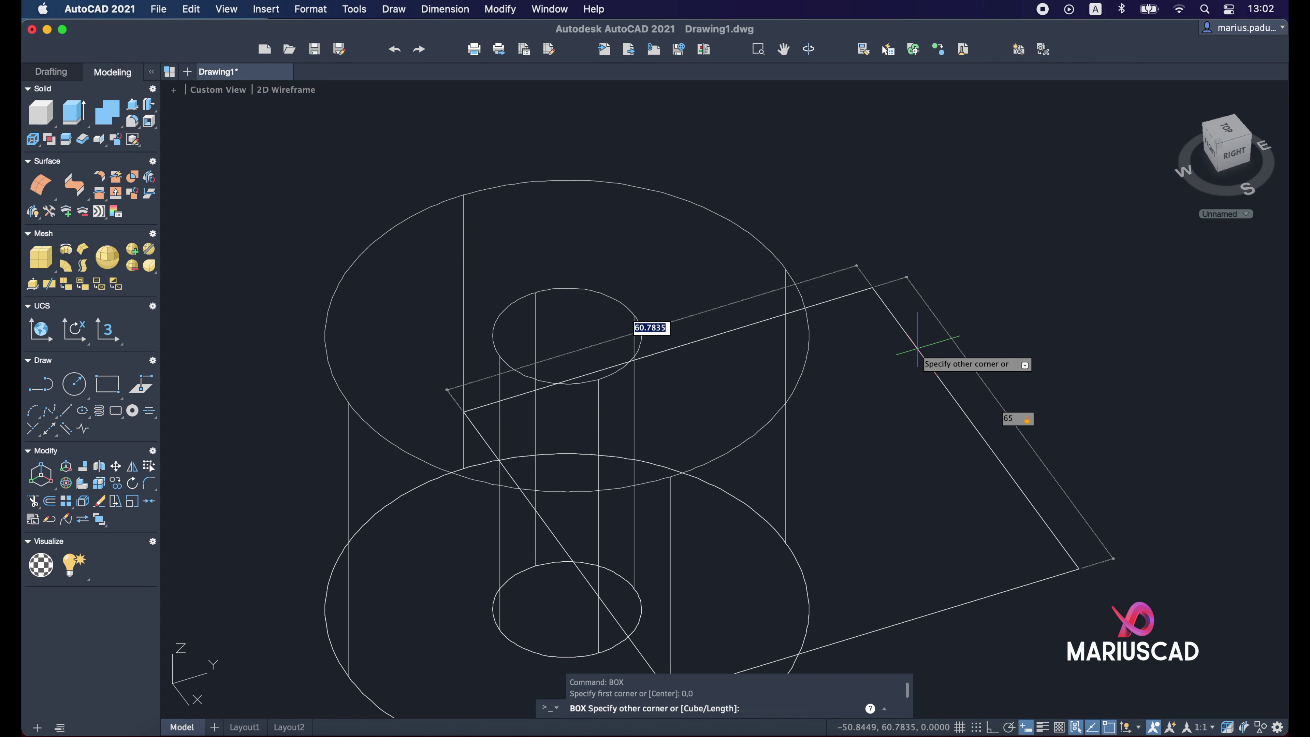
pyautogui.write('50')
pyautogui.press('Return')
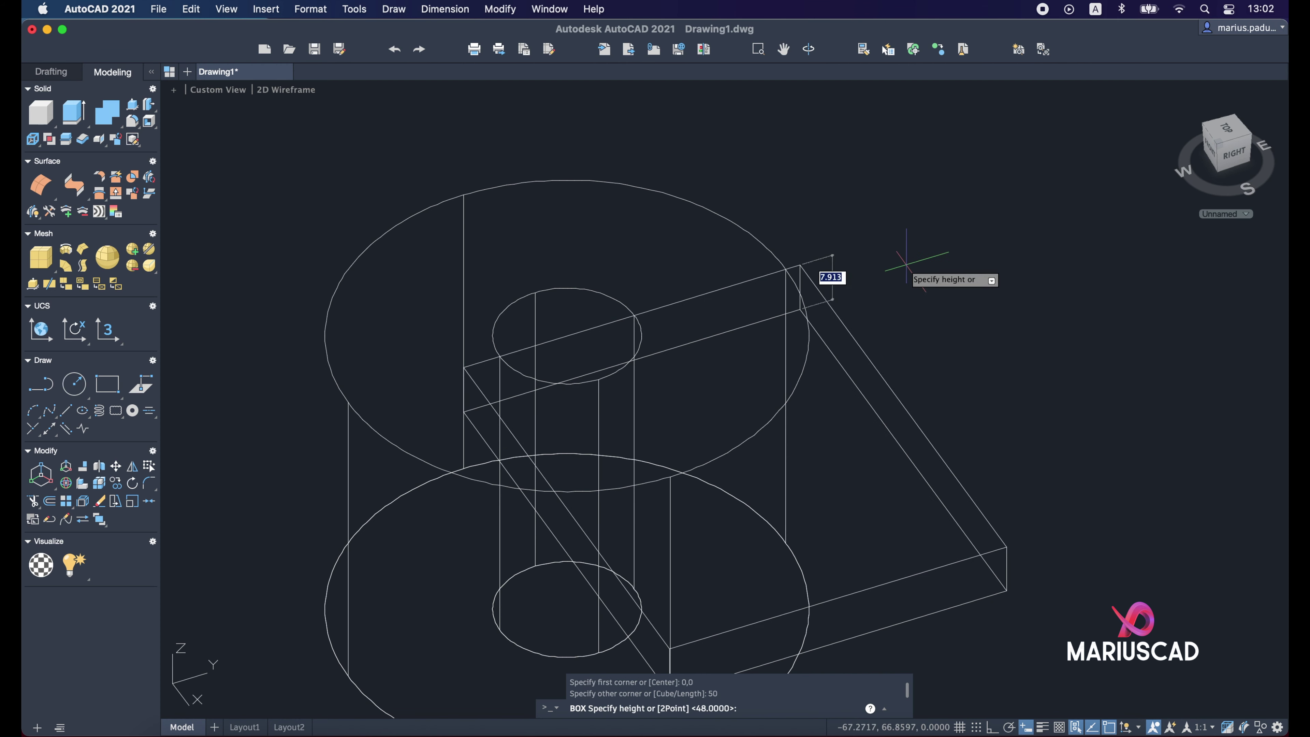
pyautogui.moveTo(902, 275)
pyautogui.keyDown('shift'); pyautogui.mouseDown(button='middle')
pyautogui.moveTo(893, 228)
pyautogui.moveTo(879, 228)
pyautogui.mouseUp(button='middle'); pyautogui.keyUp('shift')
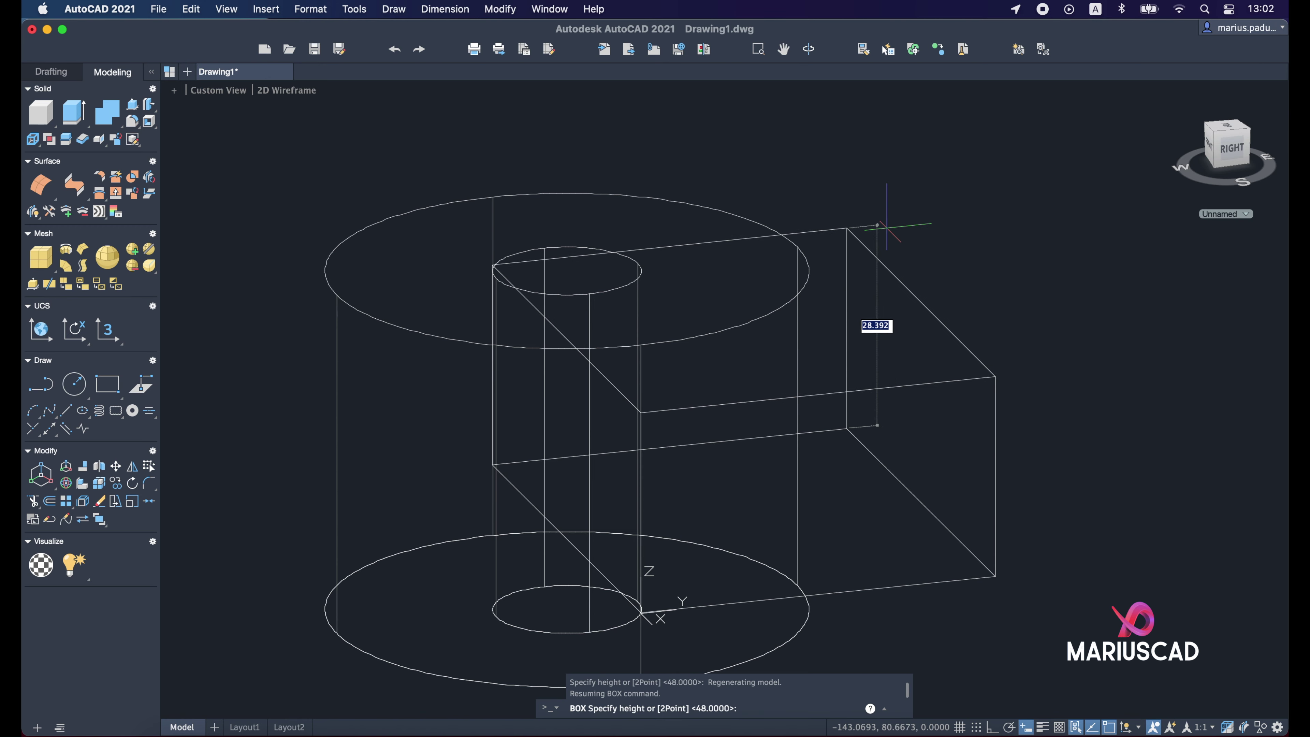
pyautogui.write('28')
pyautogui.press('Return')
pyautogui.press('Escape')
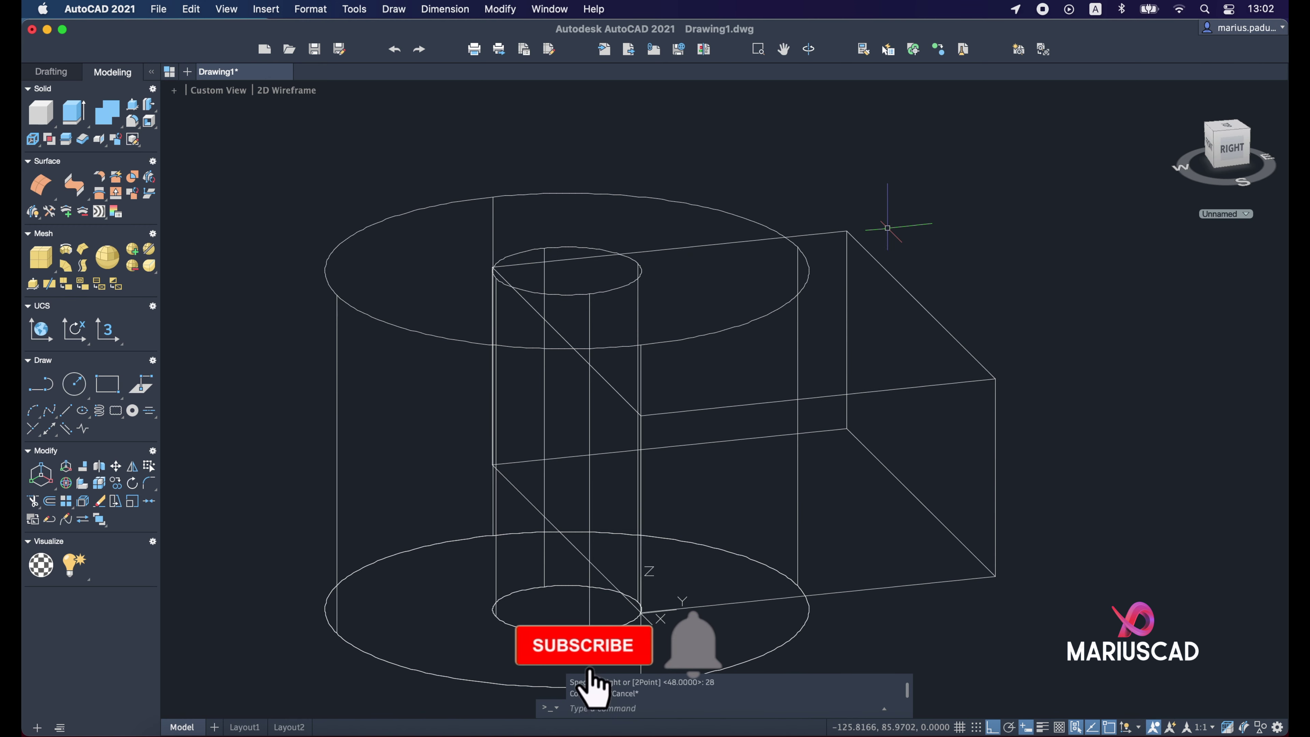
# Step: Display the model in the Shaded with Edges visual style
pyautogui.moveTo(973, 291)
pyautogui.keyDown('shift'); pyautogui.mouseDown(button='middle')
pyautogui.moveTo(1009, 351)
pyautogui.moveTo(707, 322)
pyautogui.moveTo(708, 495)
pyautogui.moveTo(608, 320)
pyautogui.mouseUp(button='middle'); pyautogui.keyUp('shift')
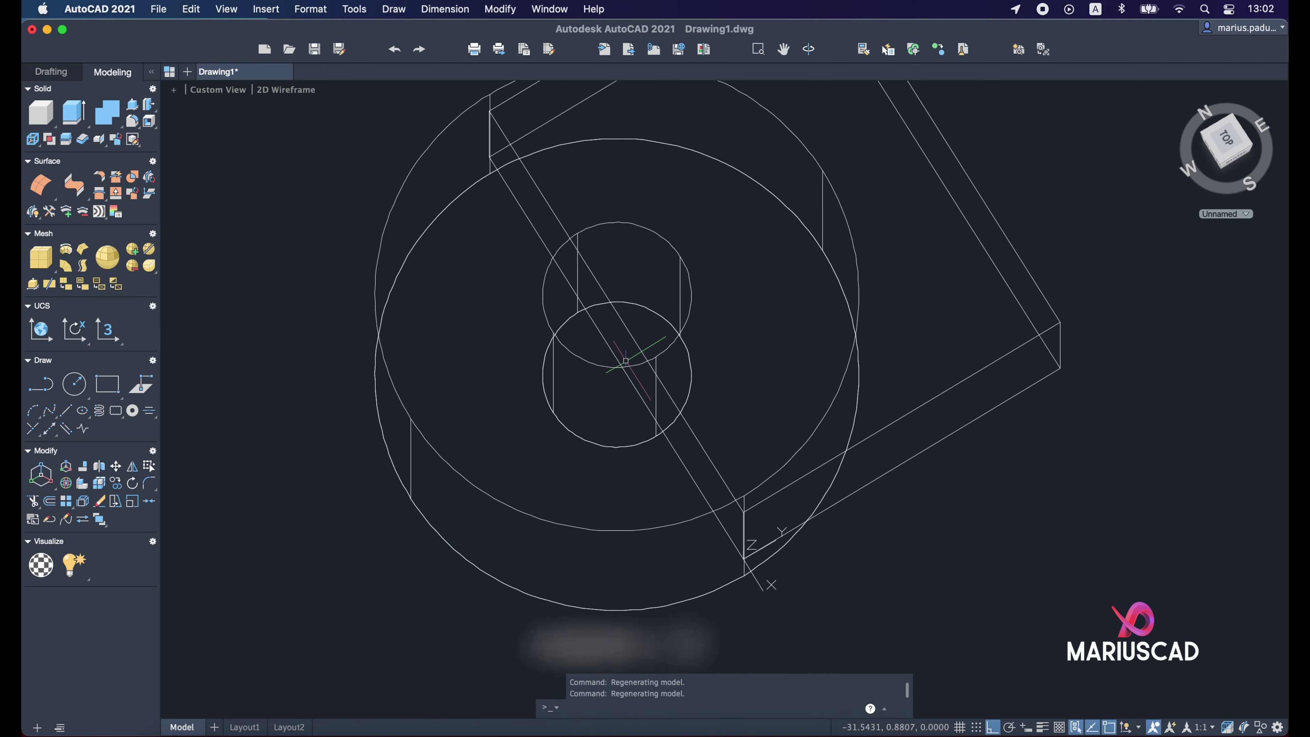
pyautogui.click(298, 92)
pyautogui.click(360, 207)
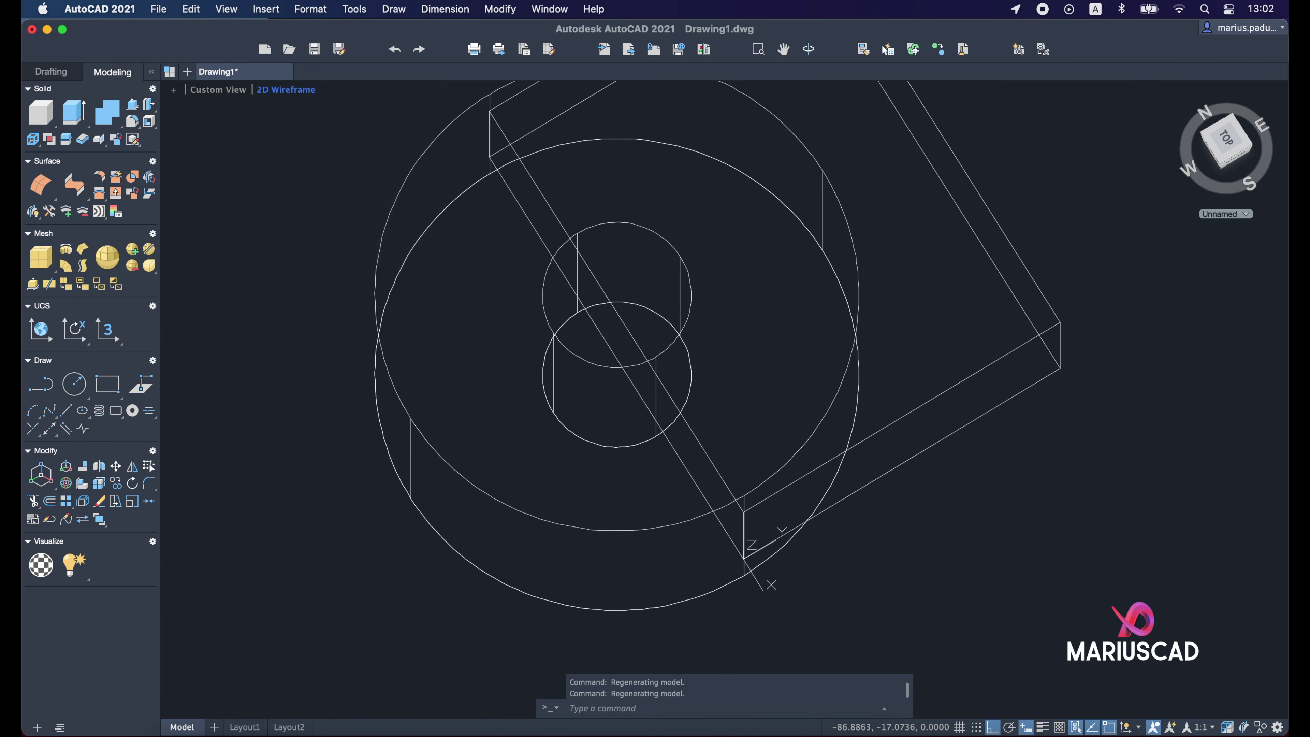
pyautogui.moveTo(656, 403)
pyautogui.keyDown('shift'); pyautogui.mouseDown(button='middle')
pyautogui.moveTo(795, 374)
pyautogui.moveTo(642, 416)
pyautogui.moveTo(652, 304)
pyautogui.mouseUp(button='middle'); pyautogui.keyUp('shift')
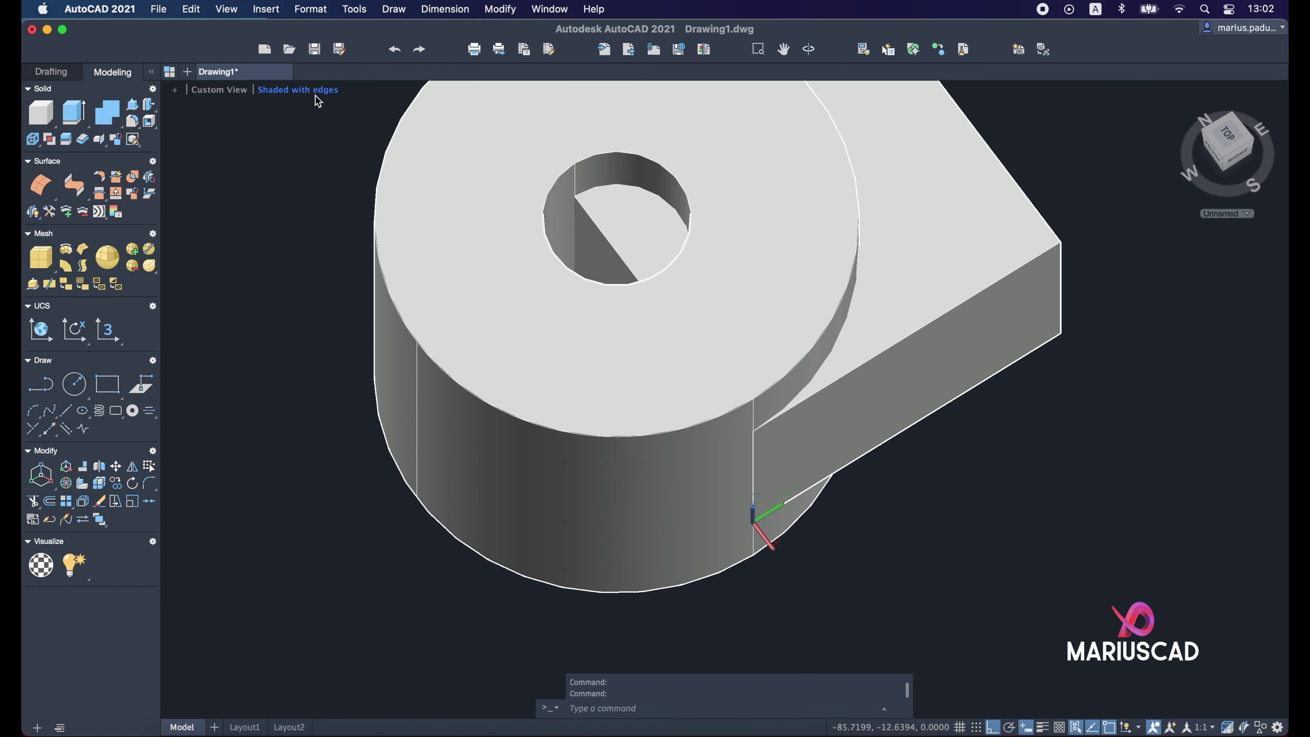
# Step: Switch back to 2D Wireframe and select the small bottom 20-diameter circle
pyautogui.click(316, 94)
pyautogui.click(333, 131)
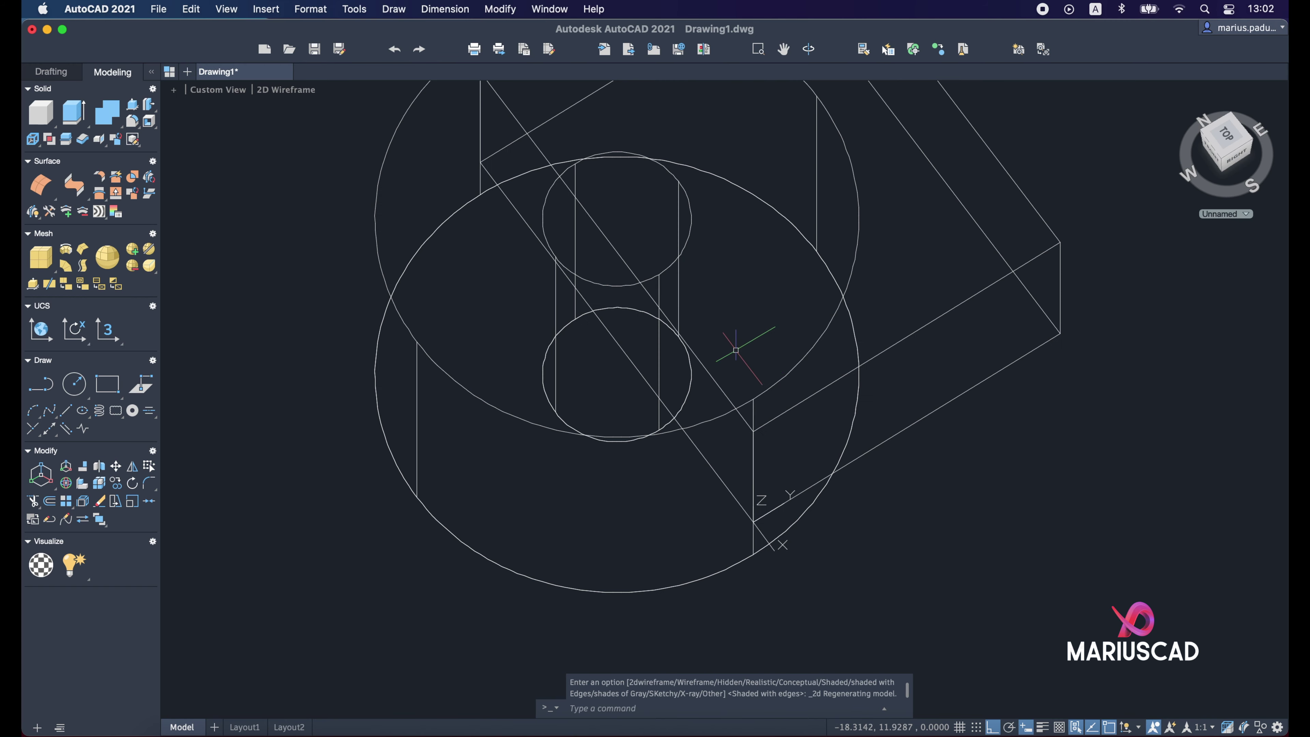
pyautogui.moveTo(813, 333)
pyautogui.keyDown('shift'); pyautogui.mouseDown(button='middle')
pyautogui.moveTo(617, 372)
pyautogui.moveTo(621, 405)
pyautogui.mouseUp(button='middle'); pyautogui.keyUp('shift')
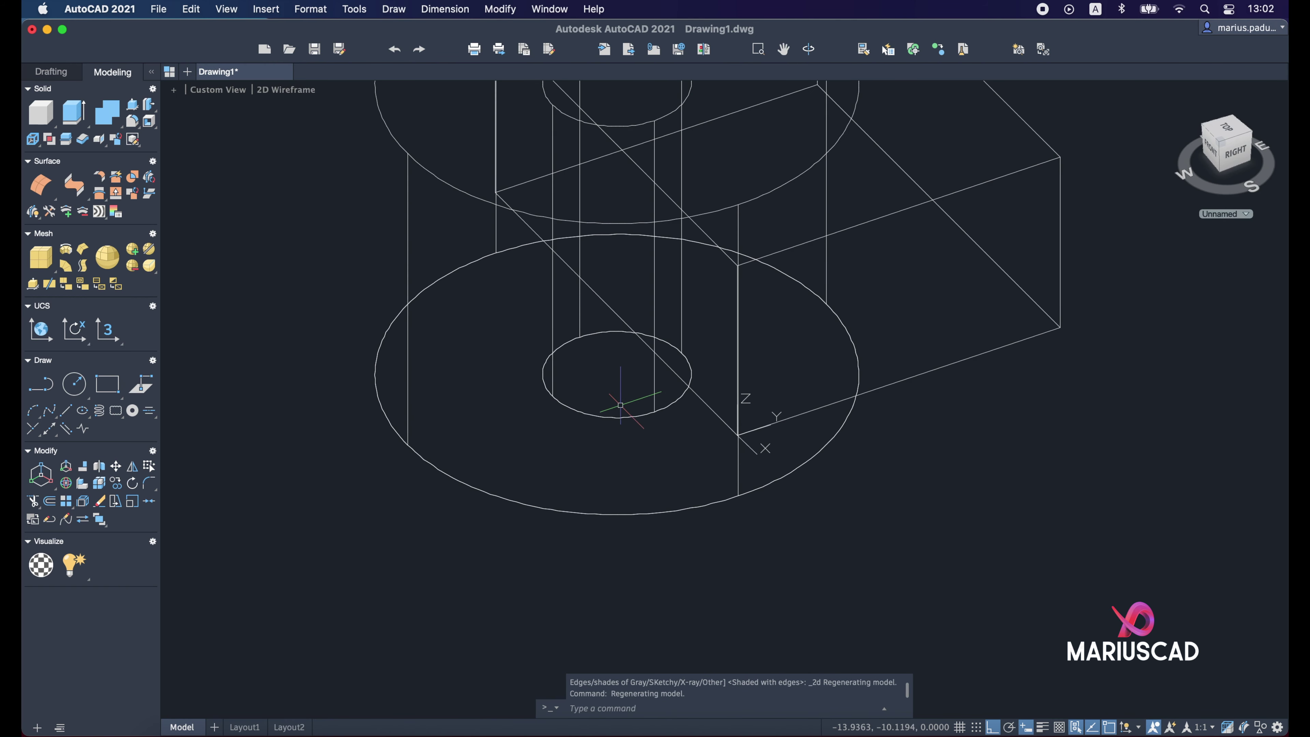
pyautogui.click(624, 440)
pyautogui.click(607, 397)
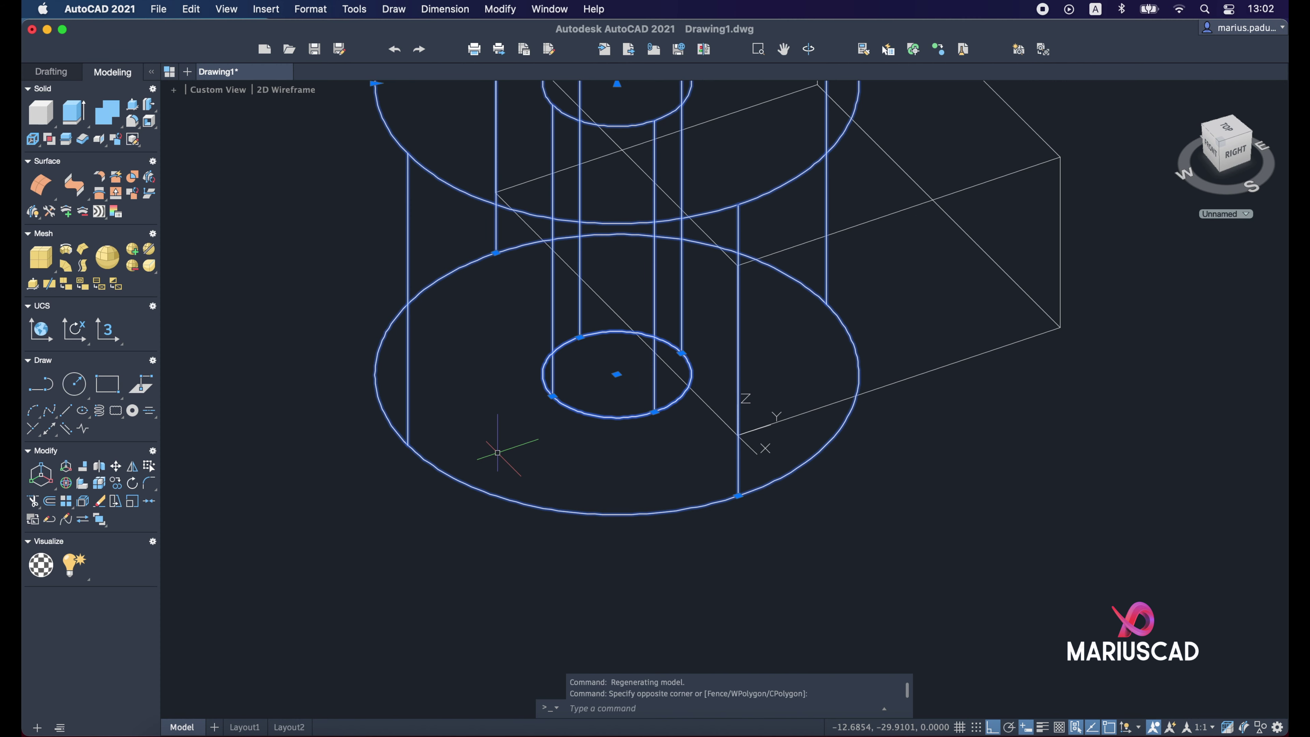
pyautogui.keyDown('shift'); pyautogui.click(497, 452); pyautogui.keyUp('shift')
pyautogui.keyDown('shift'); pyautogui.click(344, 362); pyautogui.keyUp('shift')
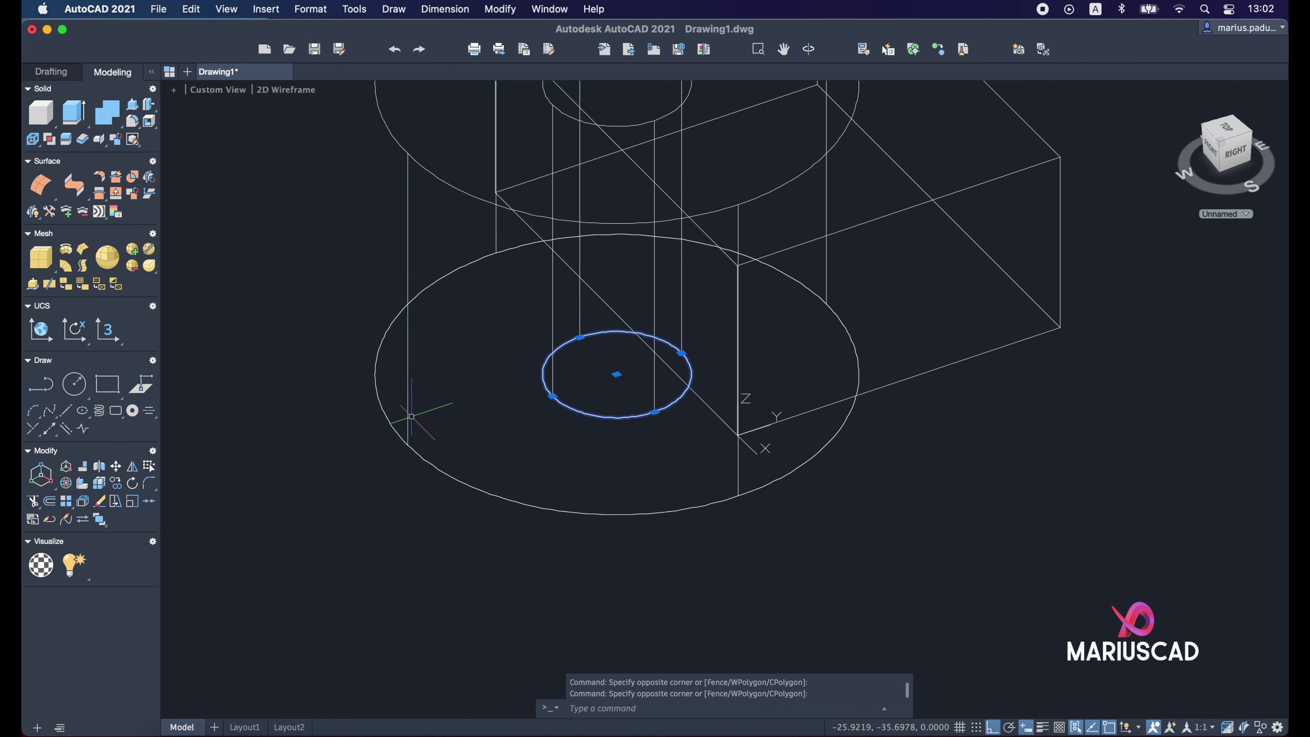
pyautogui.keyDown('shift'); pyautogui.moveTo(459, 439); pyautogui.dragTo(470, 436, button='middle'); pyautogui.keyUp('shift')
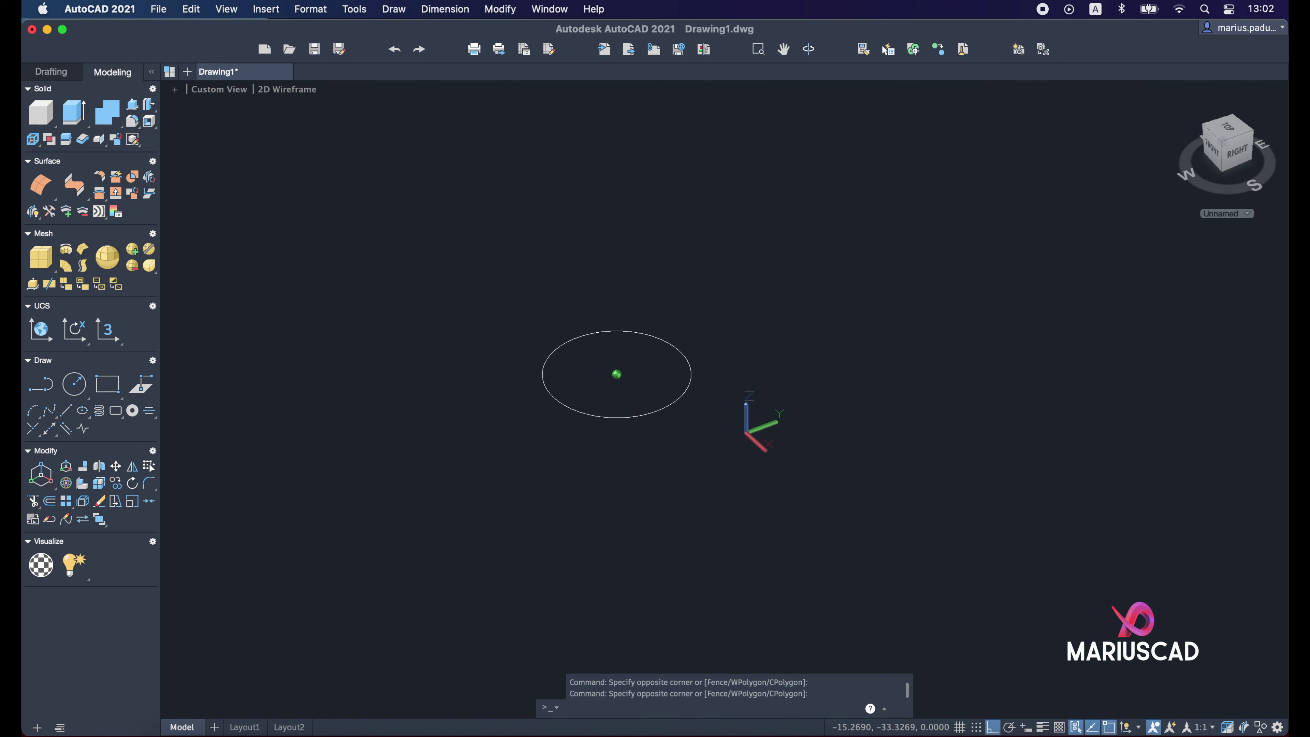
# Step: Extrude the small circle into a tall cylinder rising above the part
pyautogui.click(77, 111)
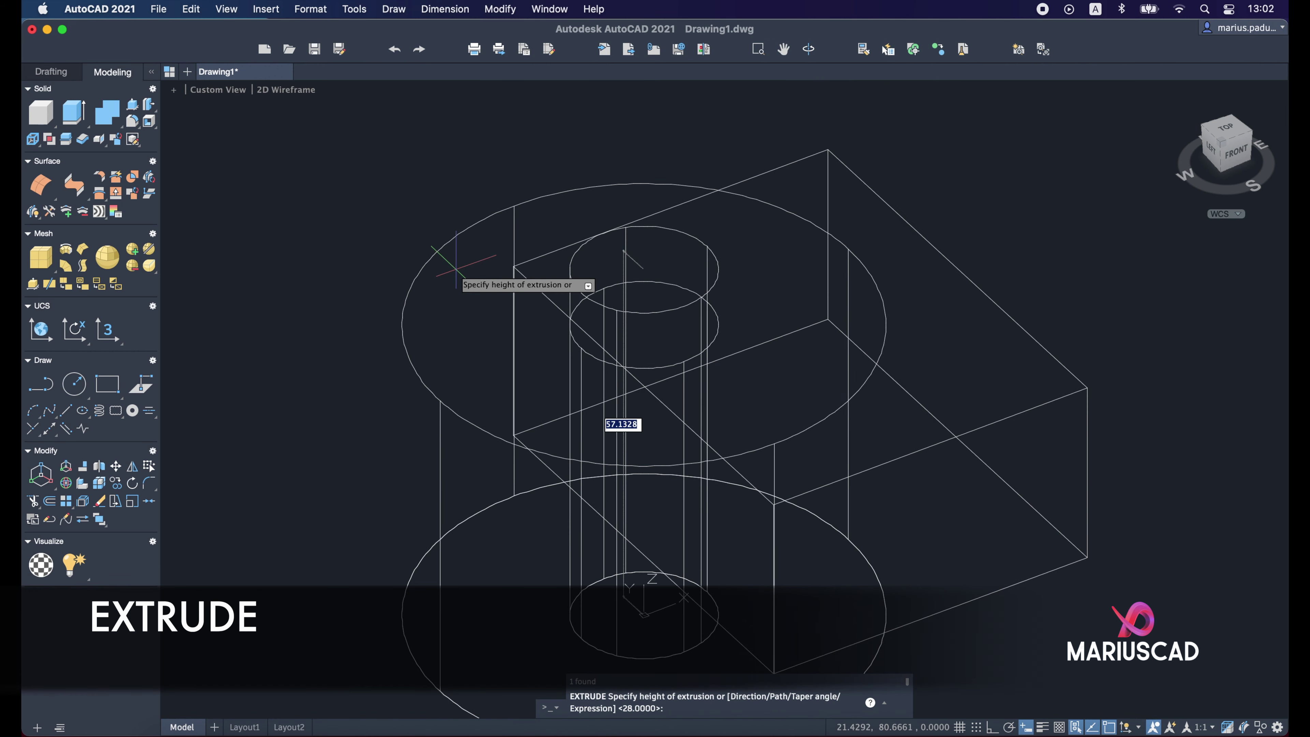
pyautogui.scroll(-3, 456, 267)
pyautogui.keyDown('shift'); pyautogui.moveTo(467, 284); pyautogui.dragTo(454, 211, button='middle'); pyautogui.keyUp('shift')
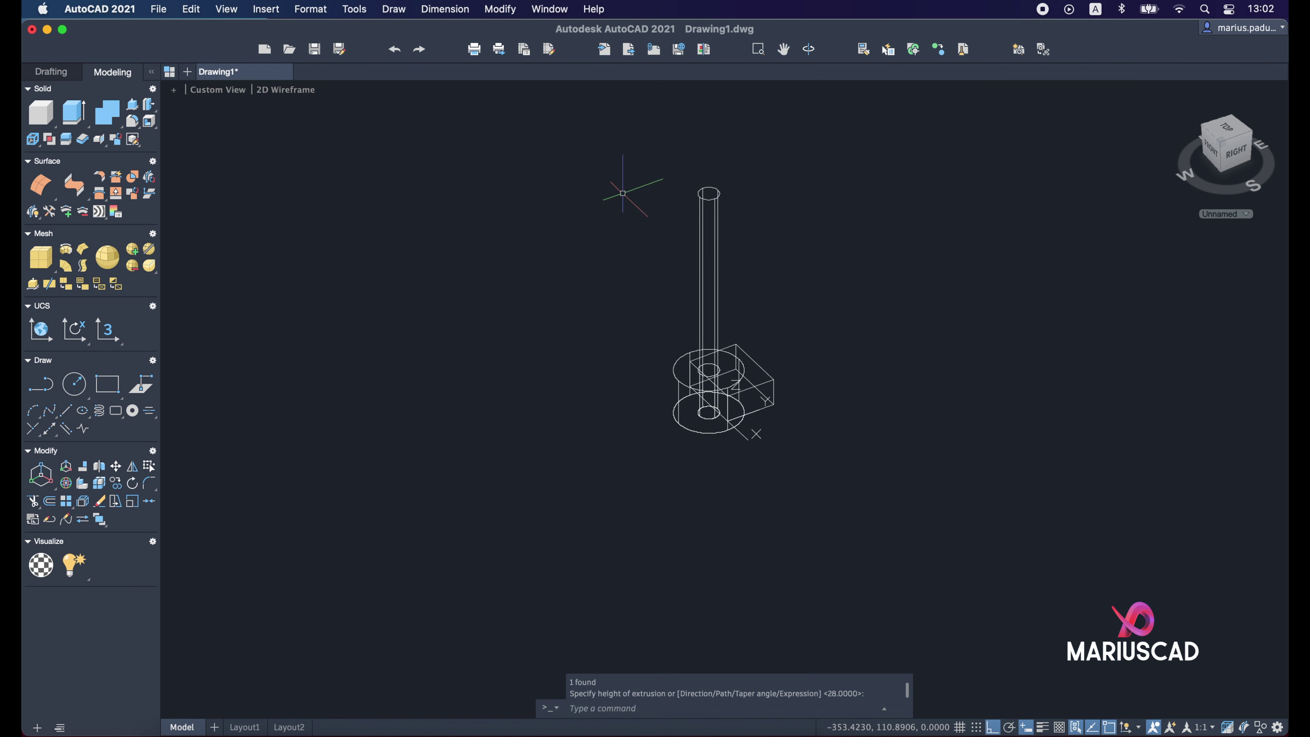
pyautogui.press('Escape')
pyautogui.scroll(5, 727, 362)
pyautogui.keyDown('shift'); pyautogui.moveTo(732, 372); pyautogui.dragTo(844, 407, button='middle'); pyautogui.keyUp('shift')
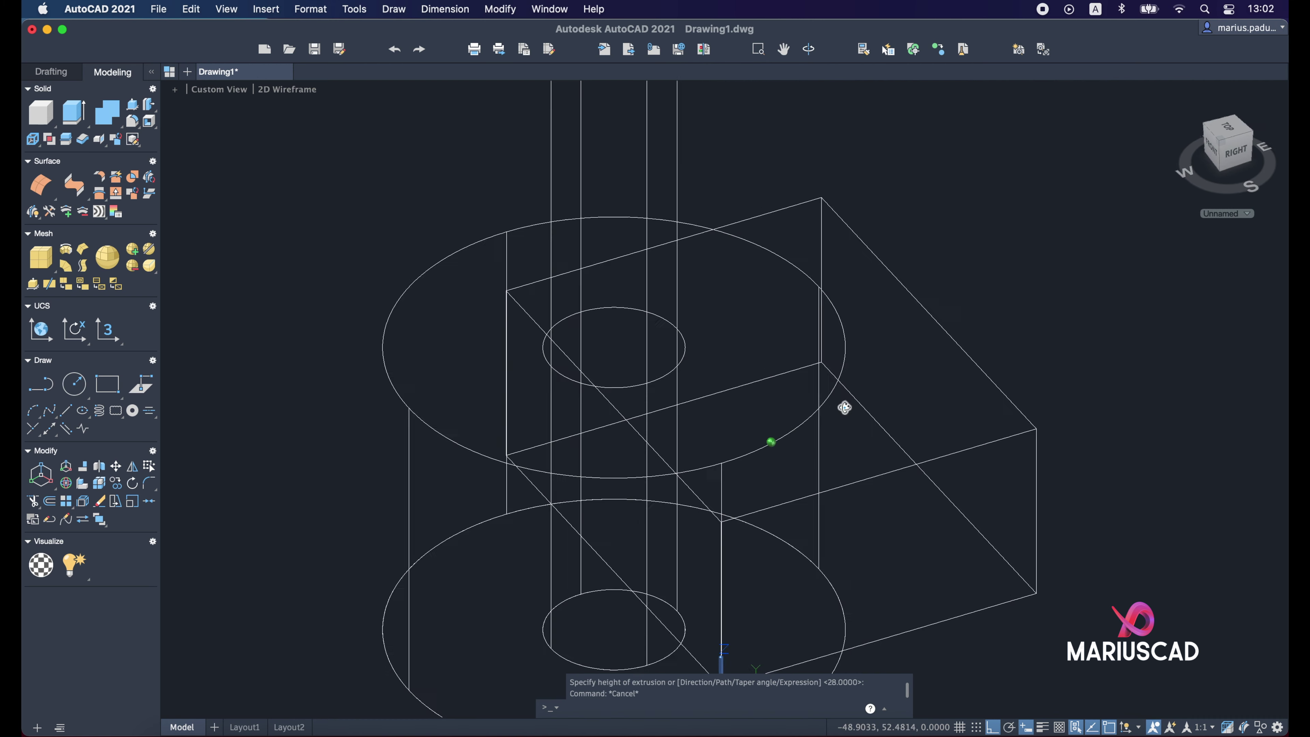
pyautogui.scroll(-4, 844, 407)
# Step: Subtract the tall cylinder from the box, leaving a clean through-hole
pyautogui.write('s')
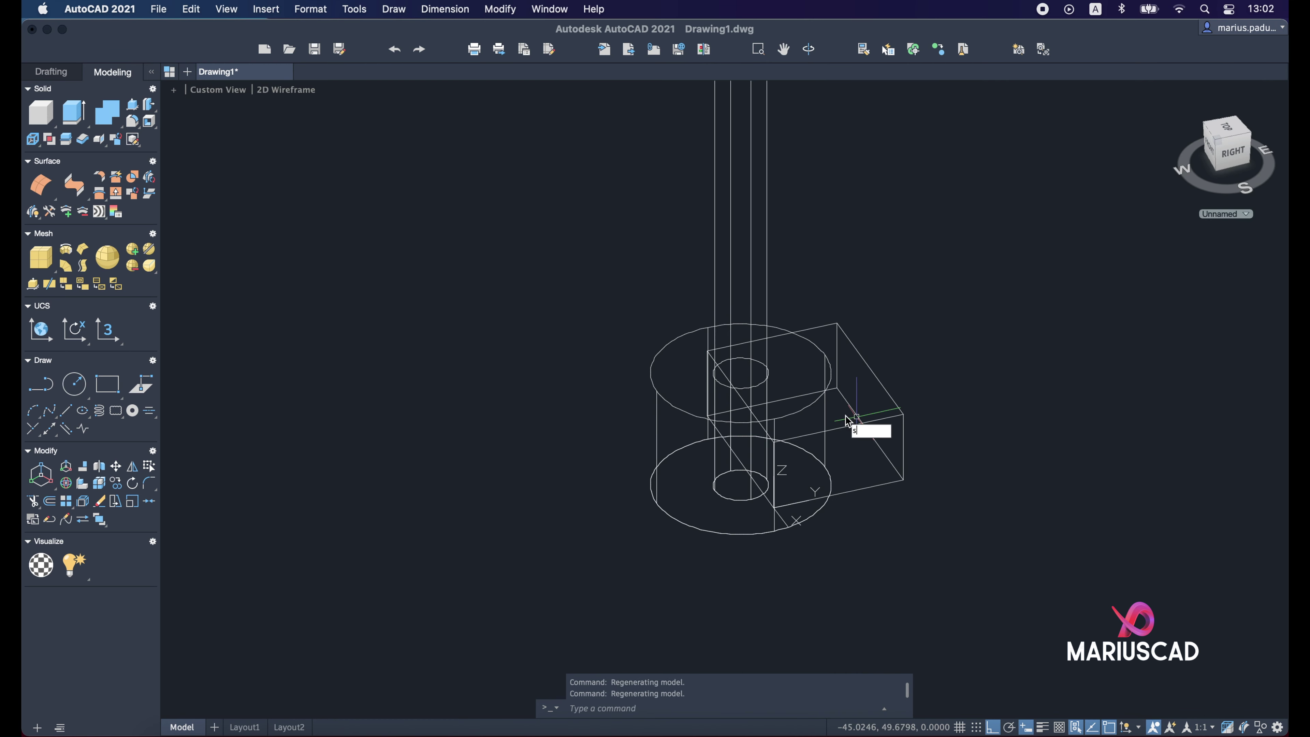
pyautogui.write('ubtract')
pyautogui.press('Return')
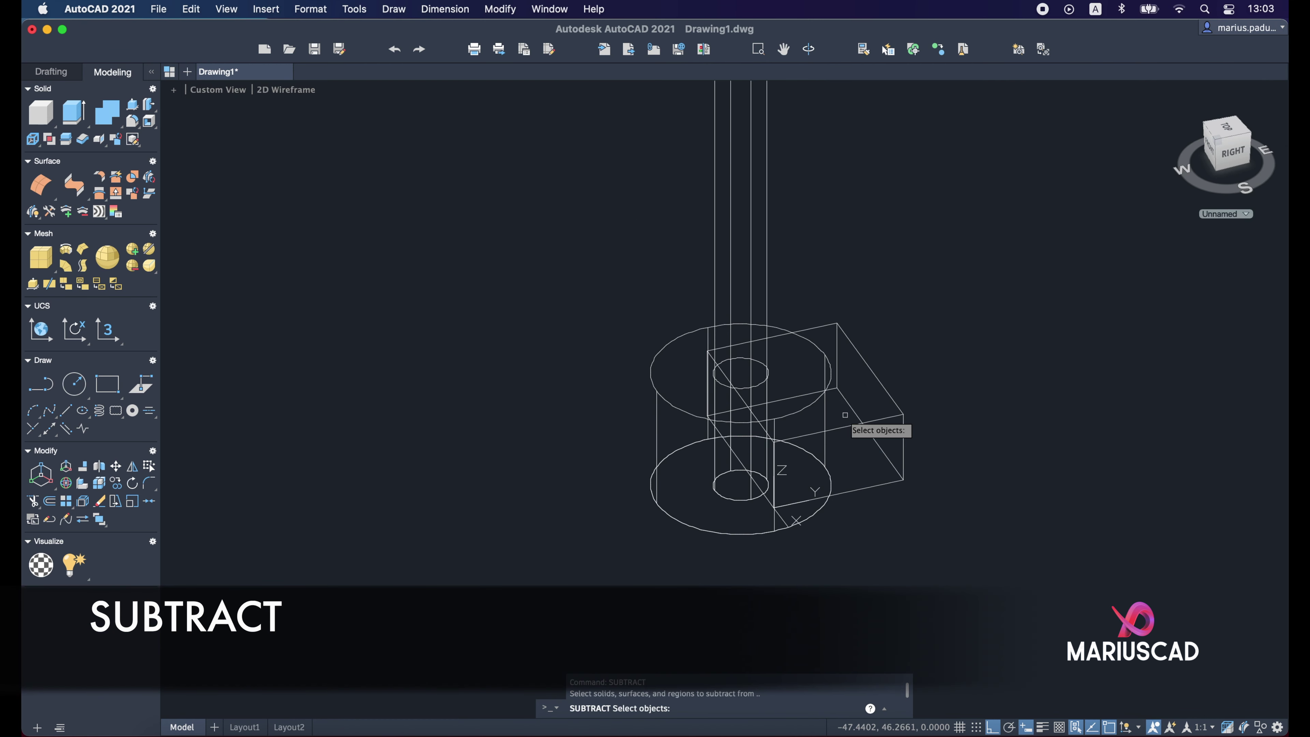
pyautogui.scroll(-2, 845, 410)
pyautogui.scroll(-2, 848, 407)
pyautogui.scroll(7, 858, 406)
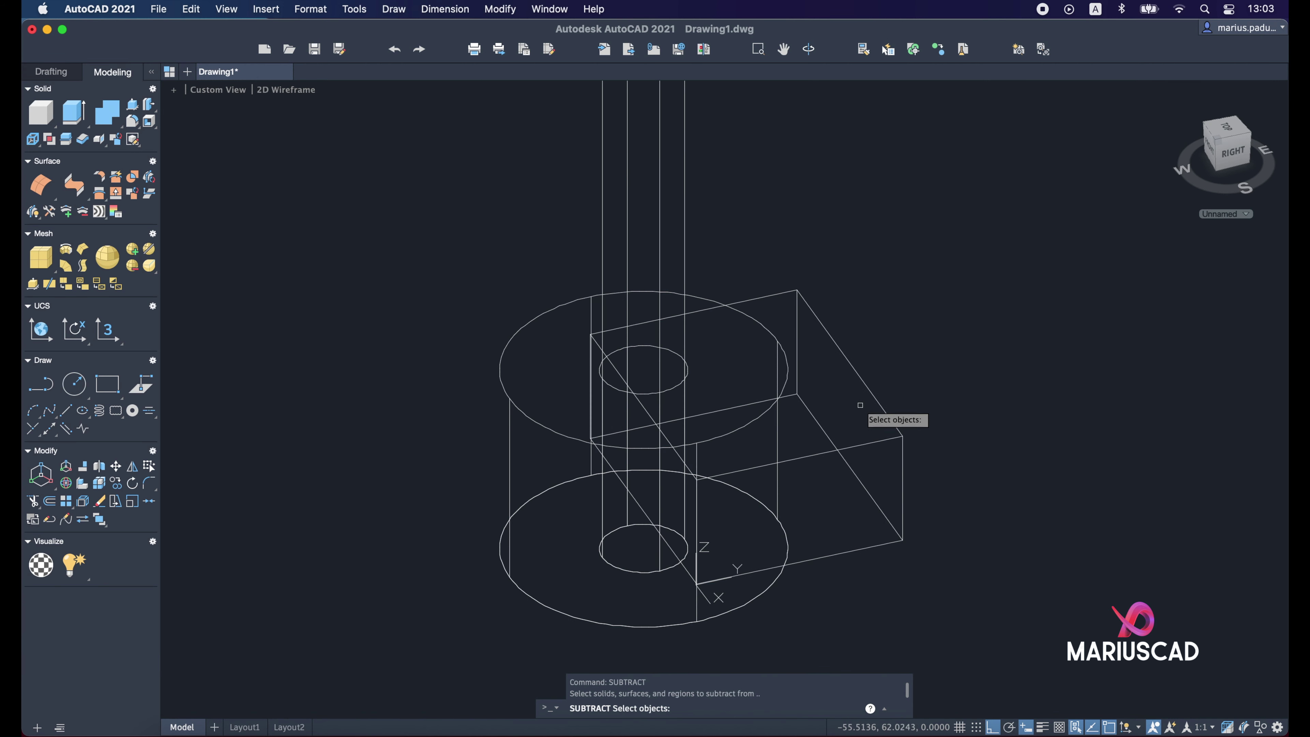
pyautogui.click(876, 400)
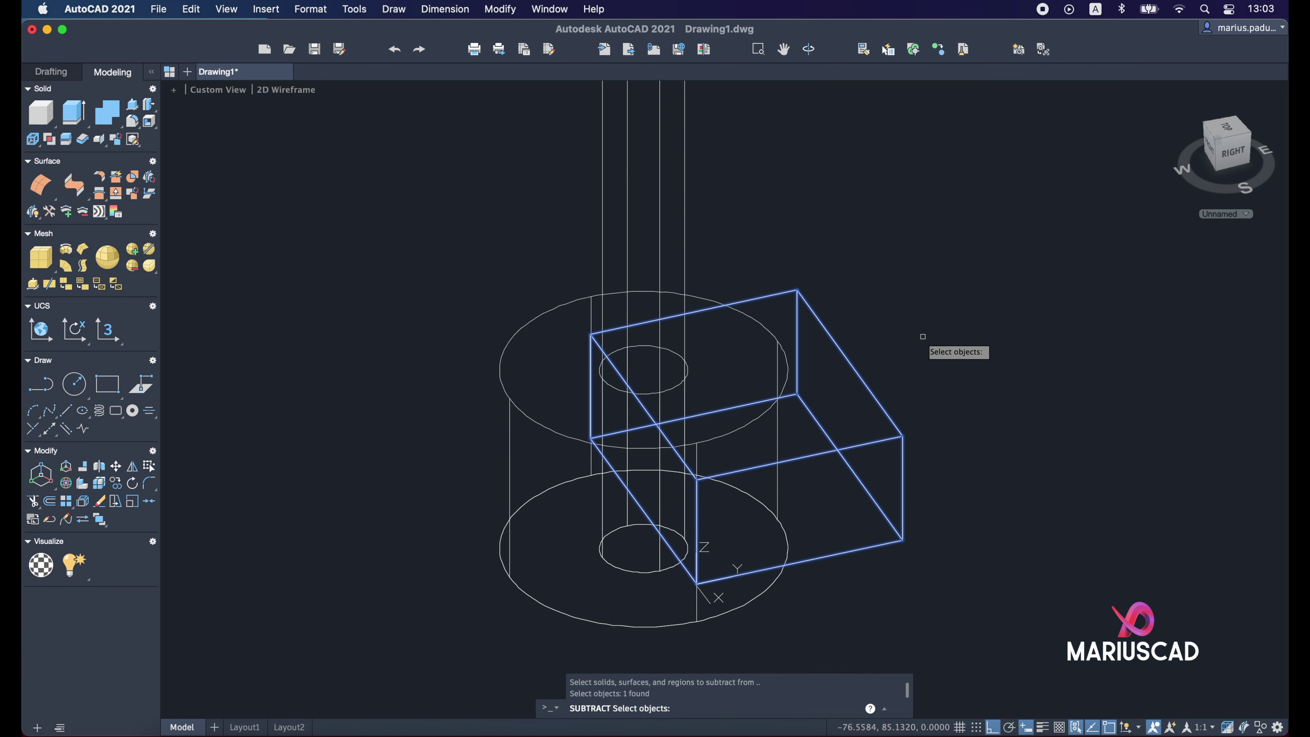
pyautogui.press('Return')
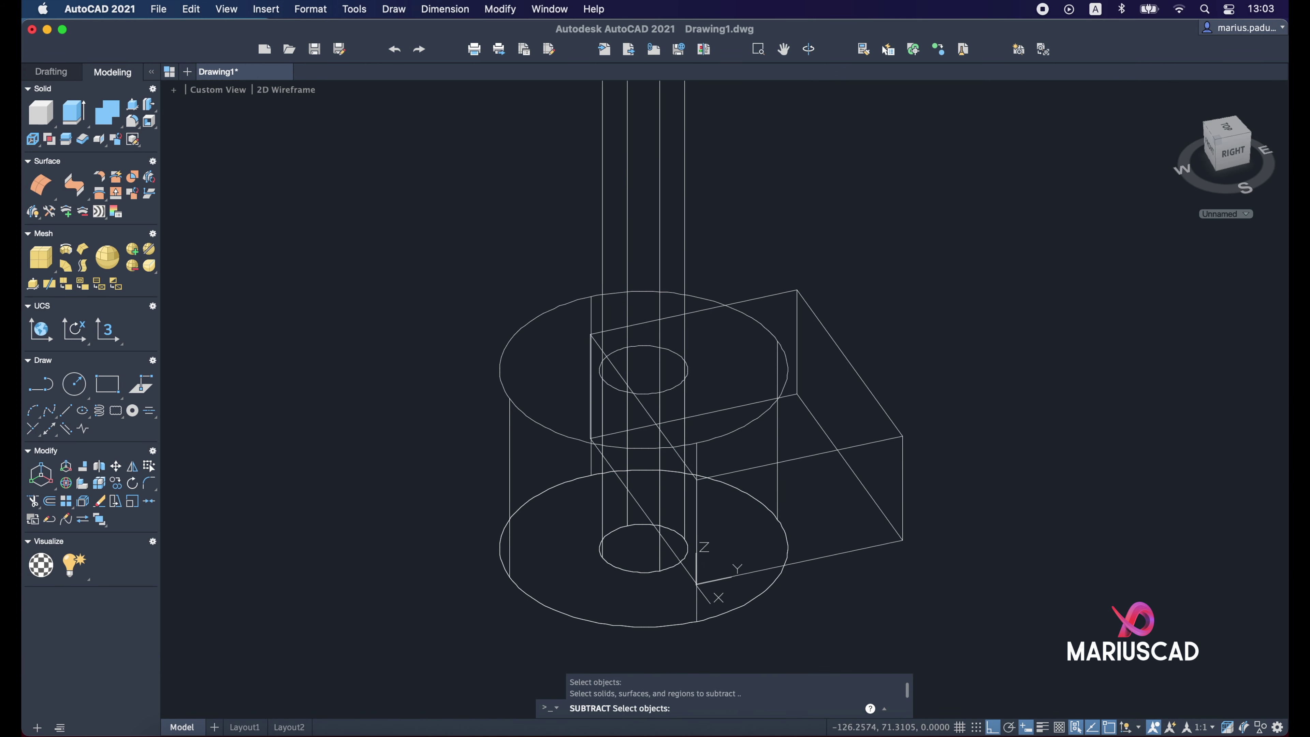
pyautogui.scroll(-1, 774, 392)
pyautogui.scroll(-1, 697, 296)
pyautogui.click(697, 295)
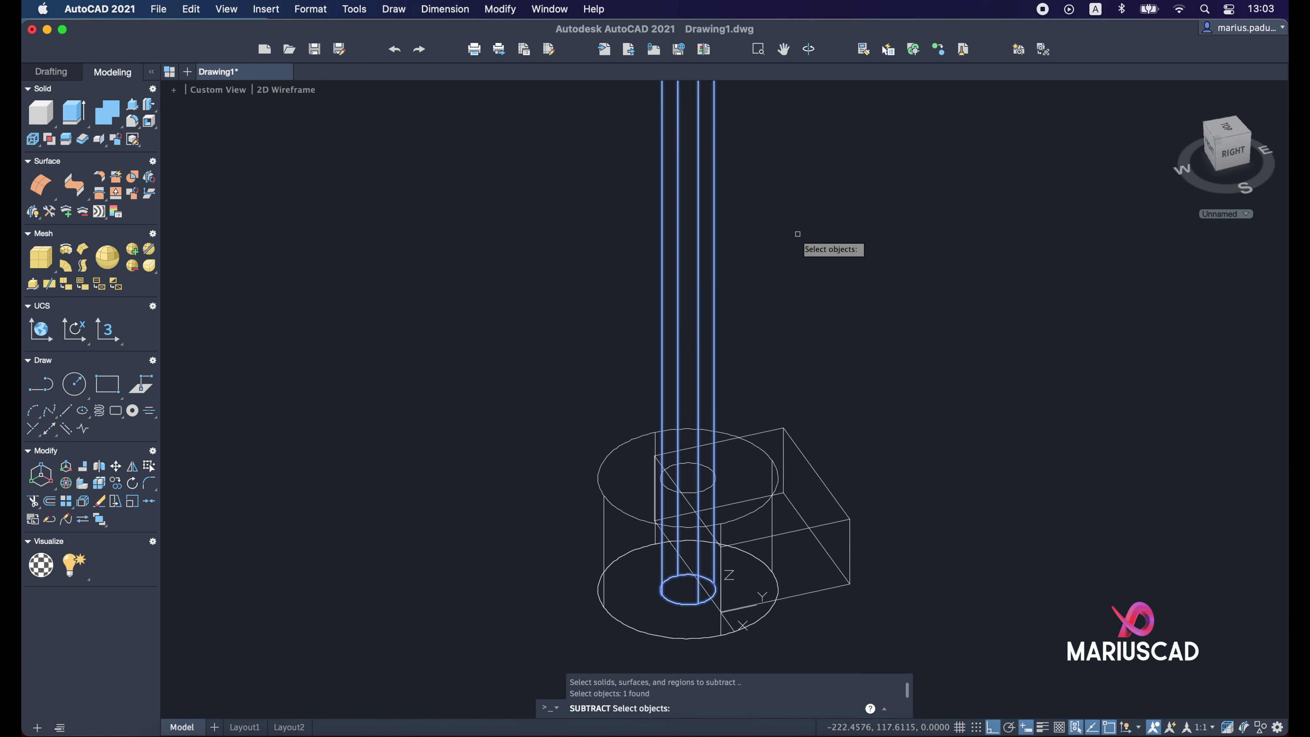
pyautogui.press('Return')
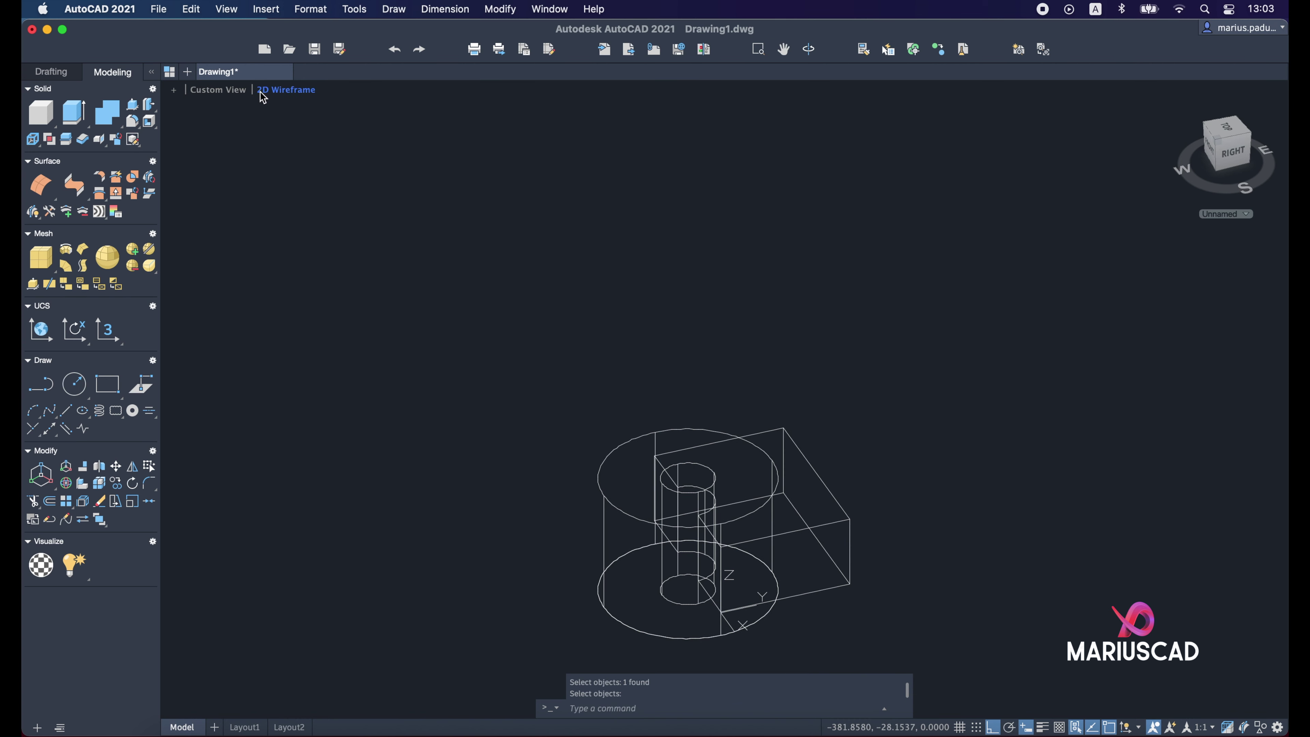
pyautogui.click(263, 92)
pyautogui.click(289, 211)
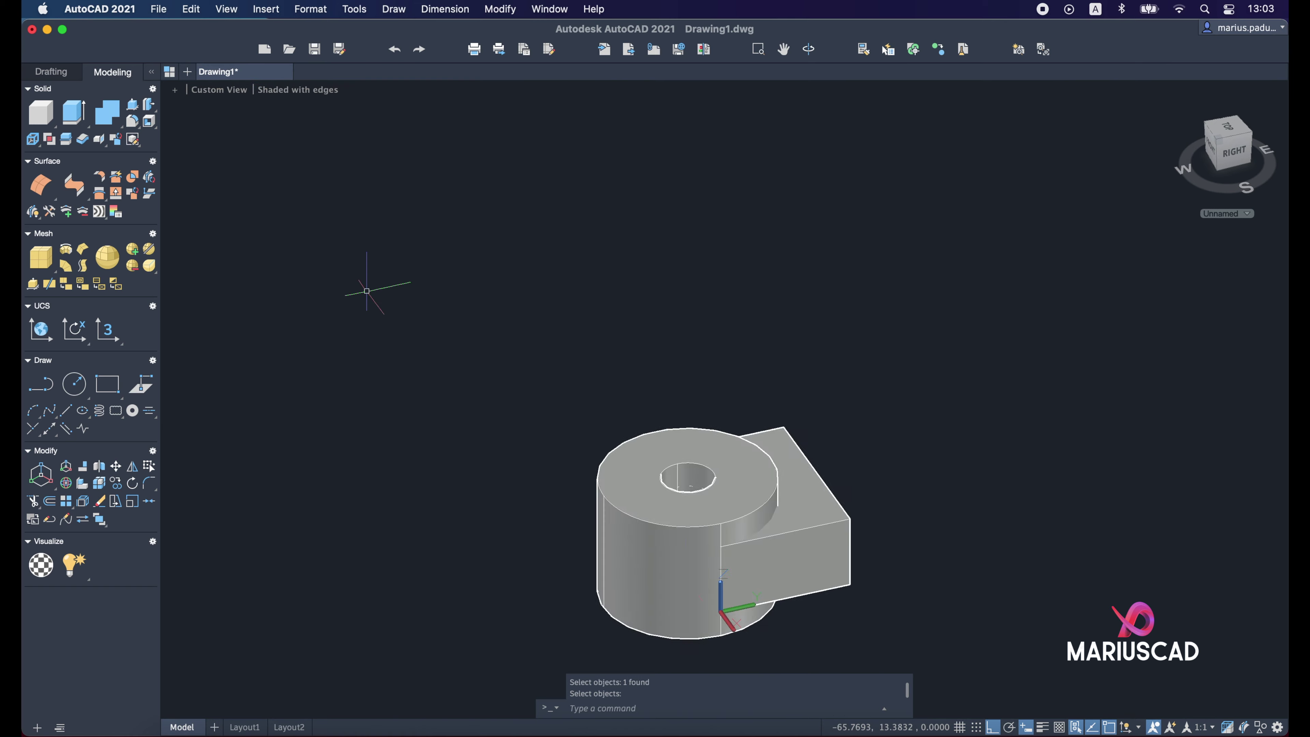
pyautogui.moveTo(774, 438)
pyautogui.keyDown('shift'); pyautogui.mouseDown(button='middle')
pyautogui.moveTo(724, 449)
pyautogui.moveTo(805, 427)
pyautogui.moveTo(810, 248)
pyautogui.moveTo(783, 298)
pyautogui.mouseUp(button='middle'); pyautogui.keyUp('shift')
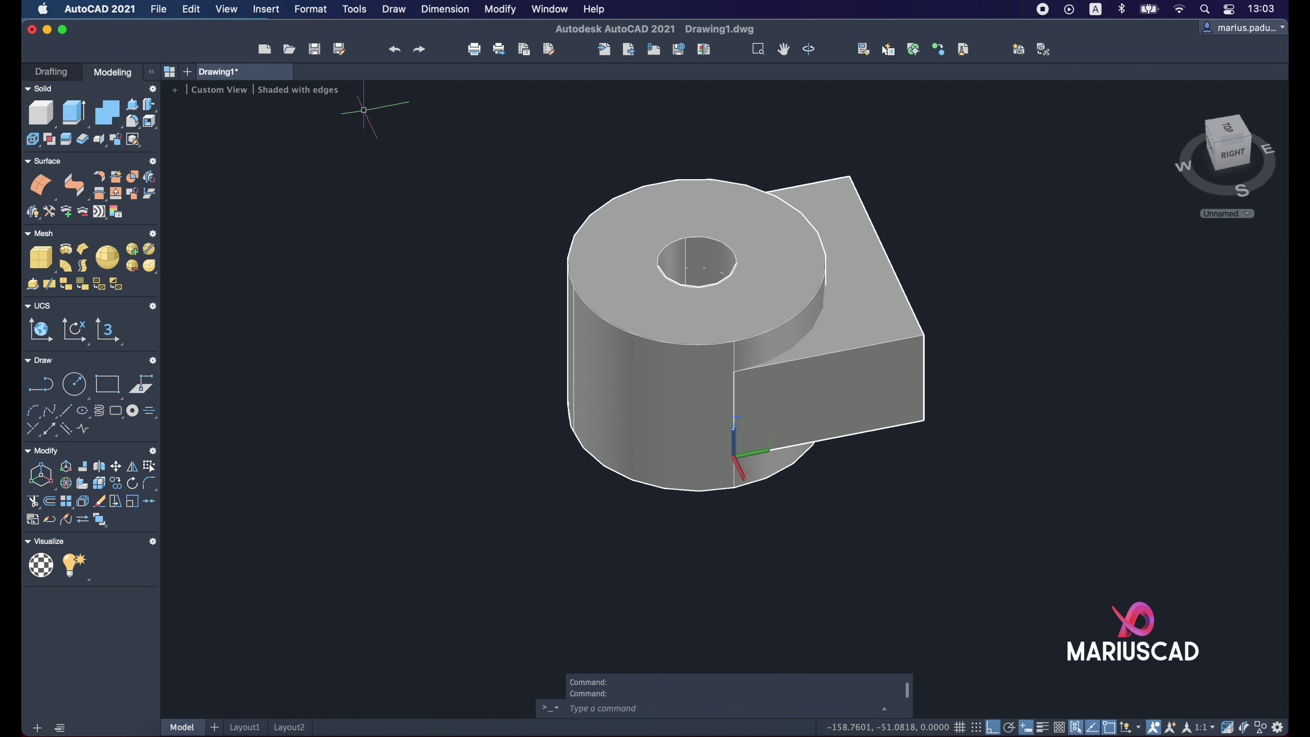
pyautogui.click(329, 90)
pyautogui.click(360, 133)
pyautogui.click(1093, 729)
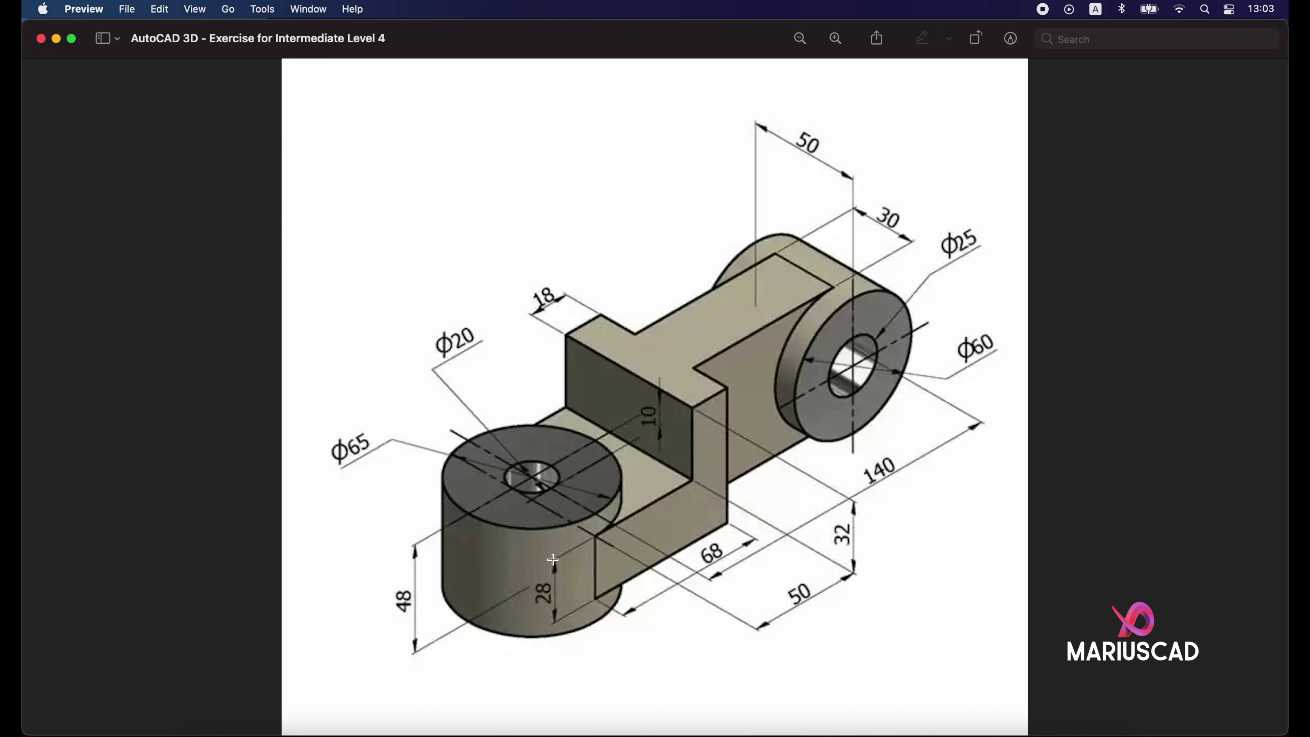
pyautogui.click(58, 41)
# Step: Relocate the UCS origin to the box's outer bottom corner using Endpoint snap
pyautogui.press('Escape')
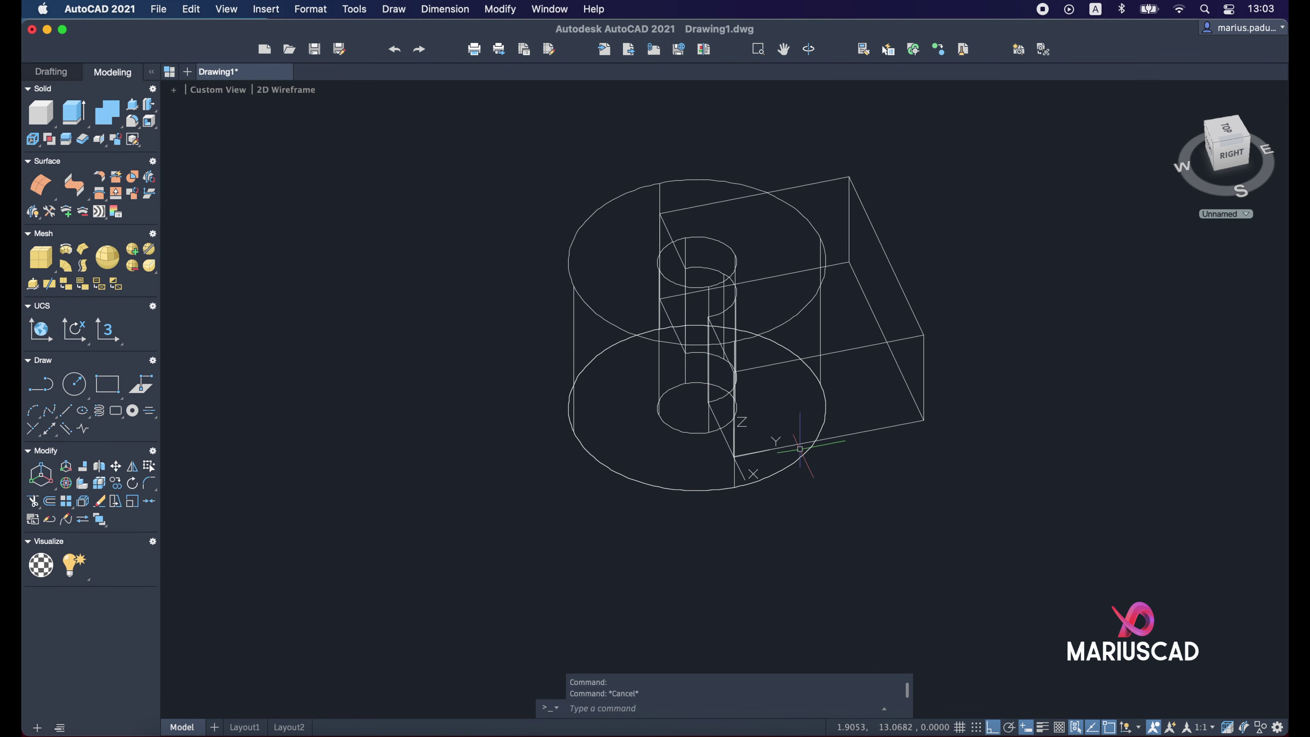
pyautogui.scroll(3, 753, 459)
pyautogui.scroll(2, 753, 459)
pyautogui.click(719, 468)
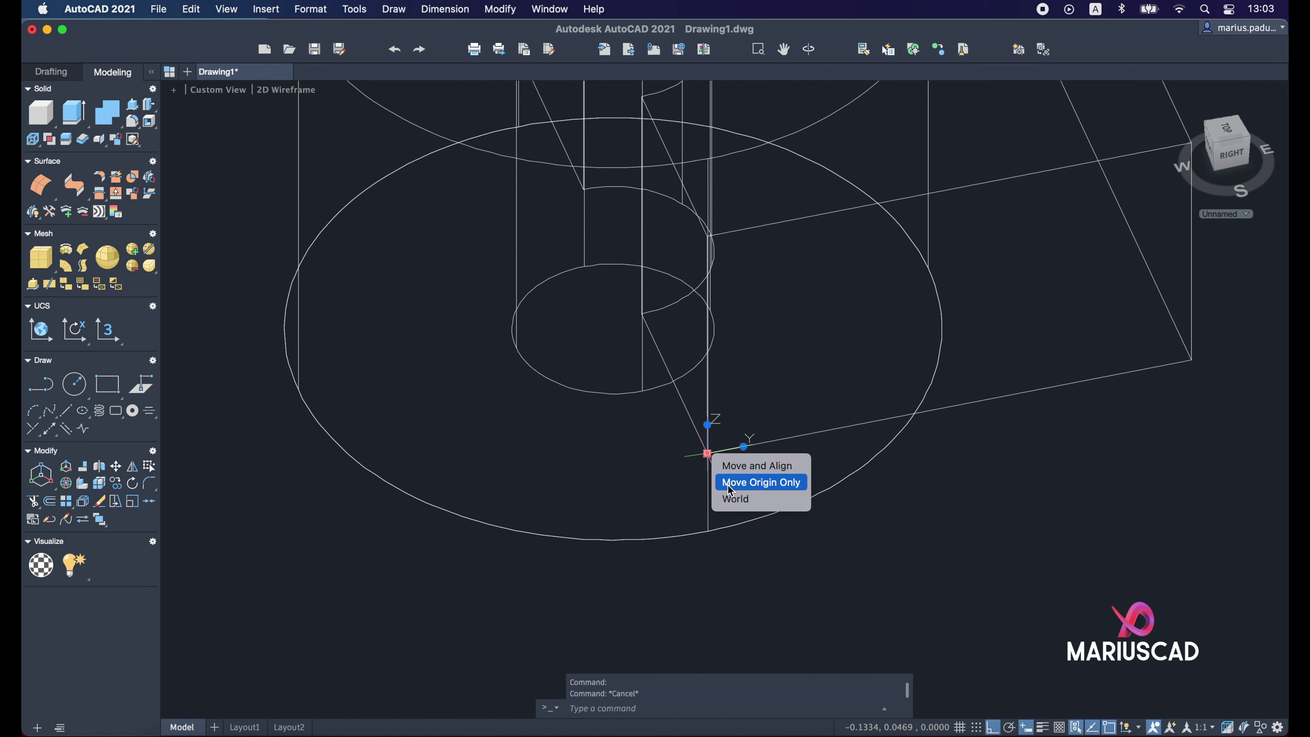
pyautogui.click(730, 483)
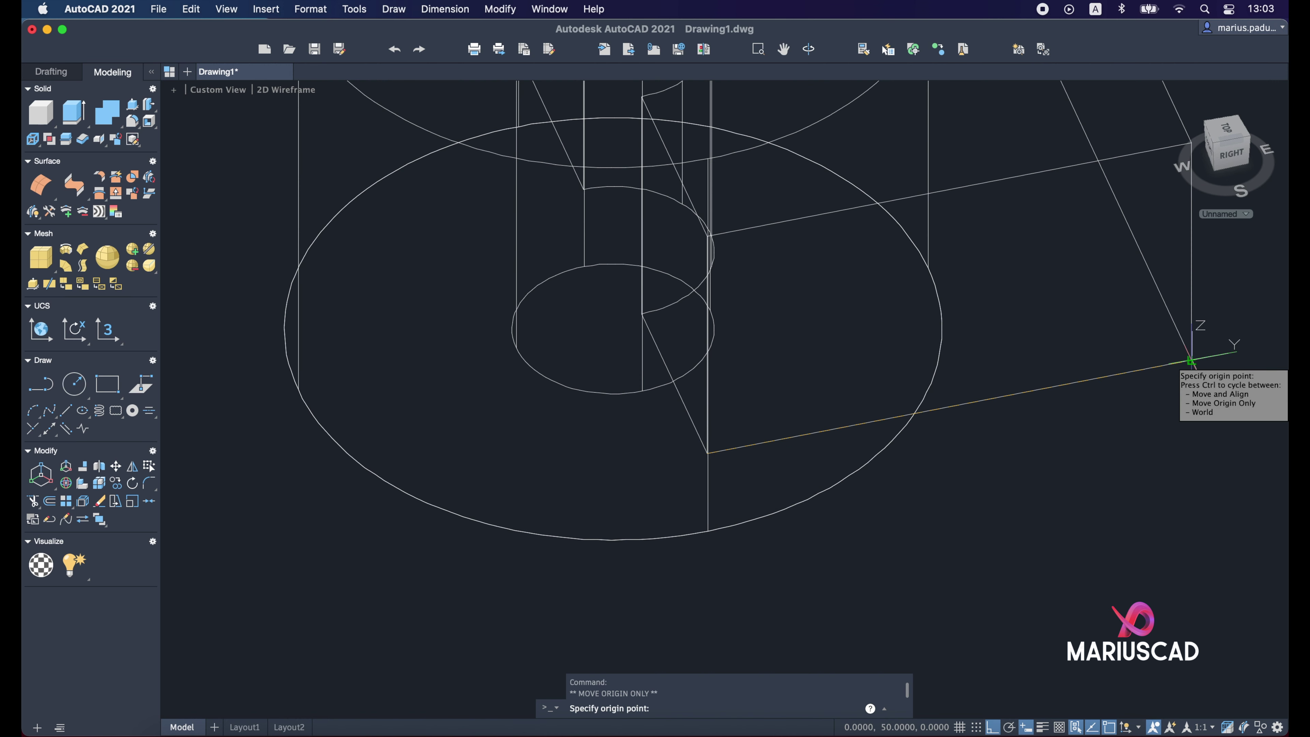
pyautogui.moveTo(1199, 371); pyautogui.dragTo(1044, 391, button='middle')
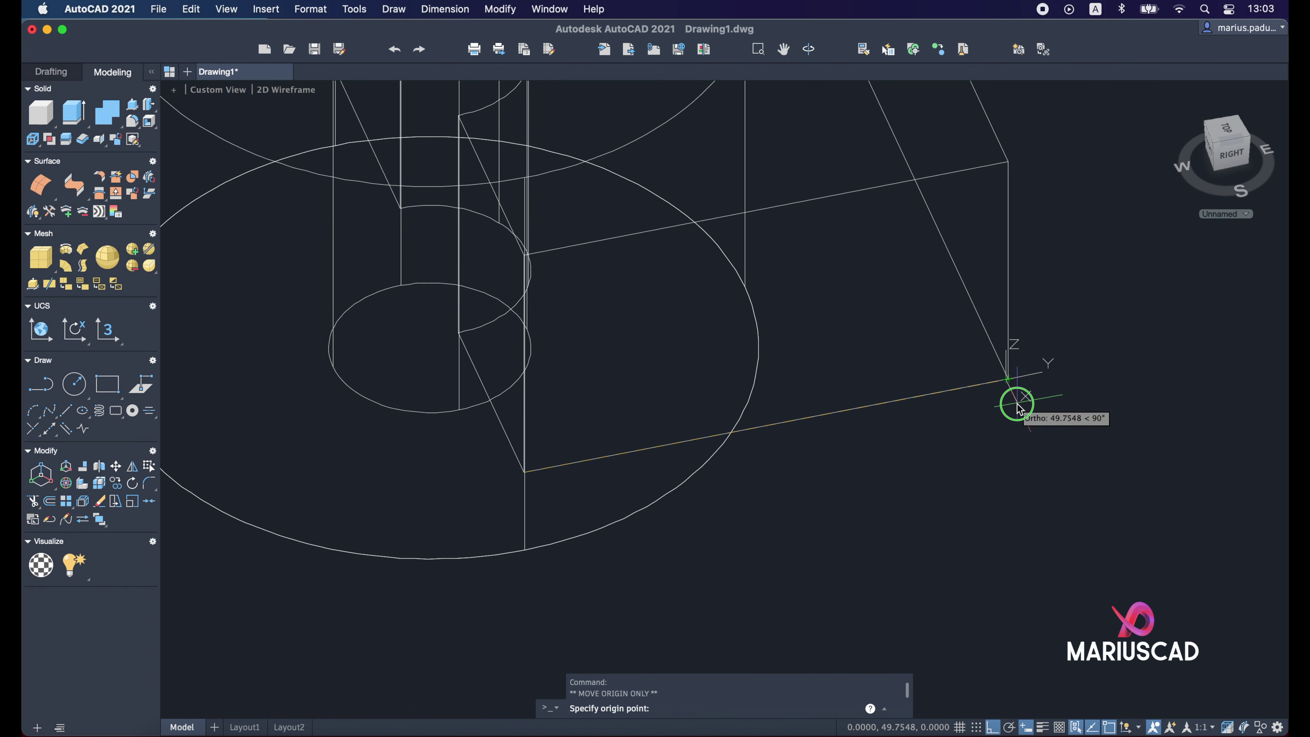
pyautogui.keyDown('shift'); pyautogui.rightClick(1018, 407); pyautogui.keyUp('shift')
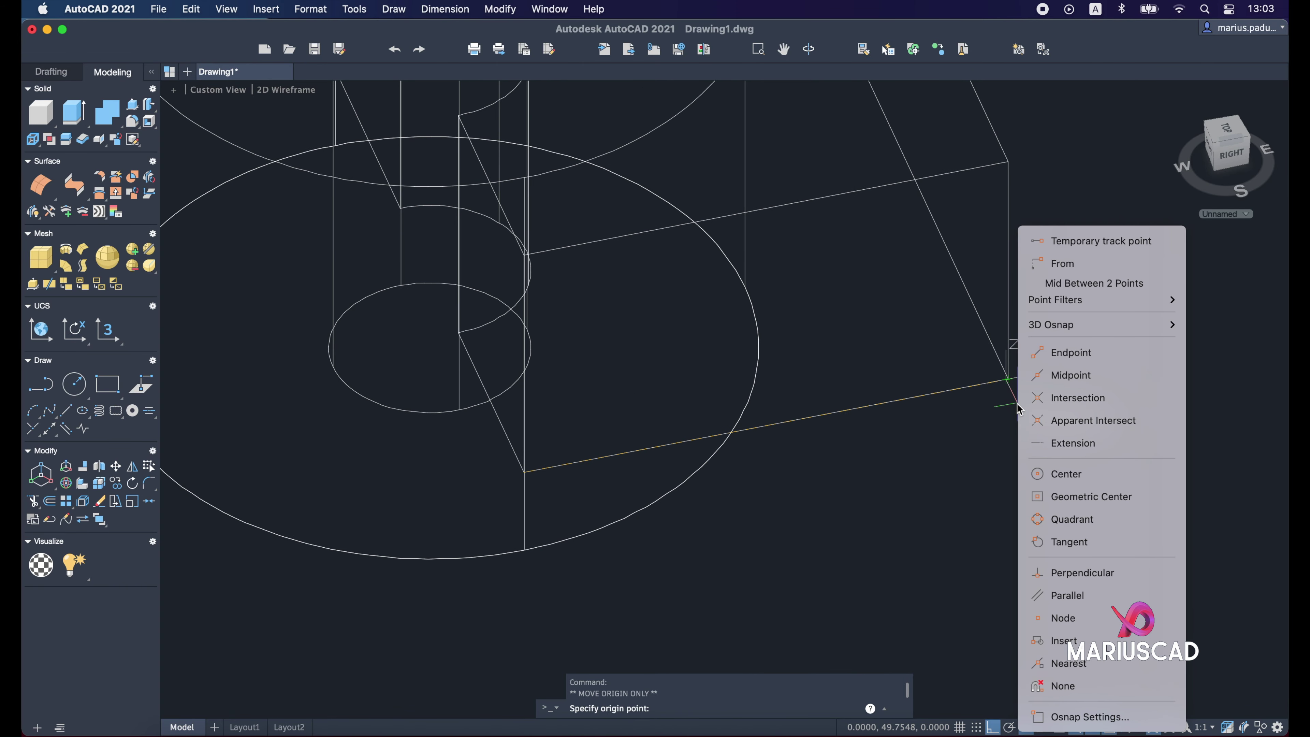
pyautogui.click(1078, 354)
pyautogui.click(1005, 378)
pyautogui.press('Escape')
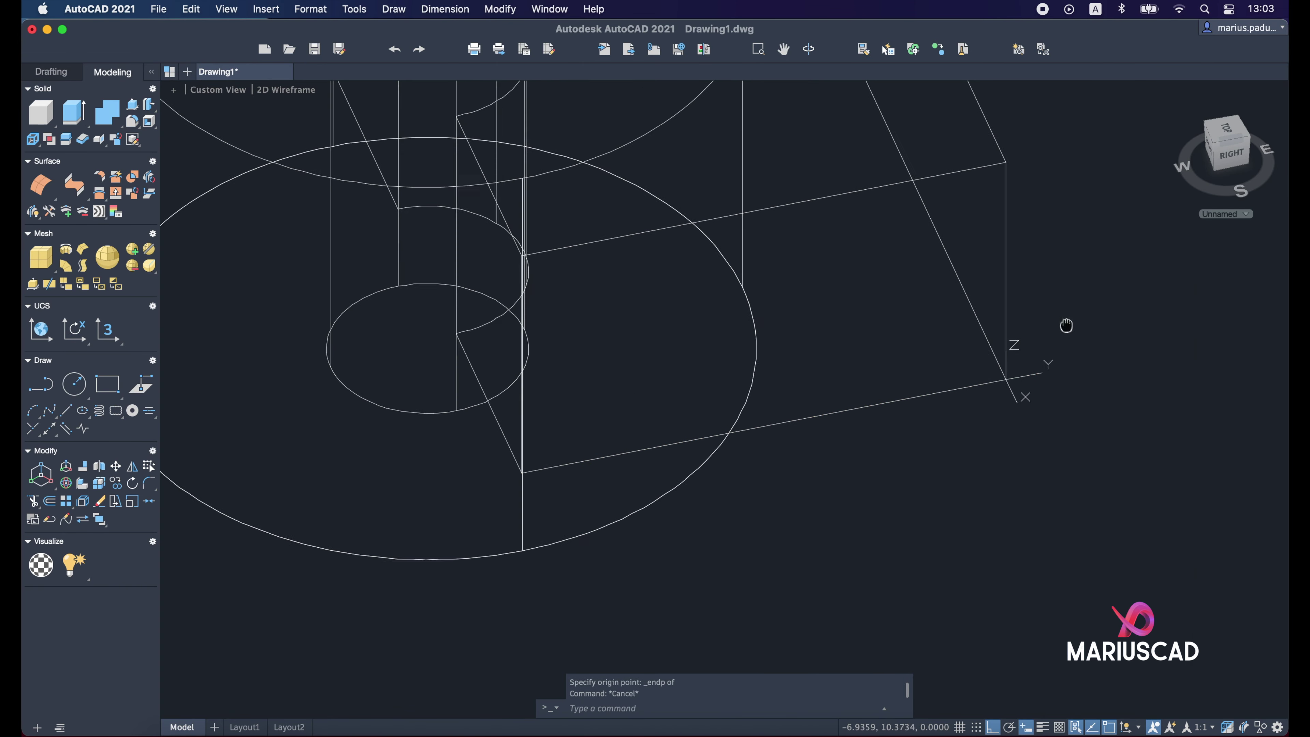
pyautogui.moveTo(1067, 328); pyautogui.dragTo(853, 397, button='middle')
# Step: Create a box at 0,0 with length 65, width 18 and height 60
pyautogui.write('box')
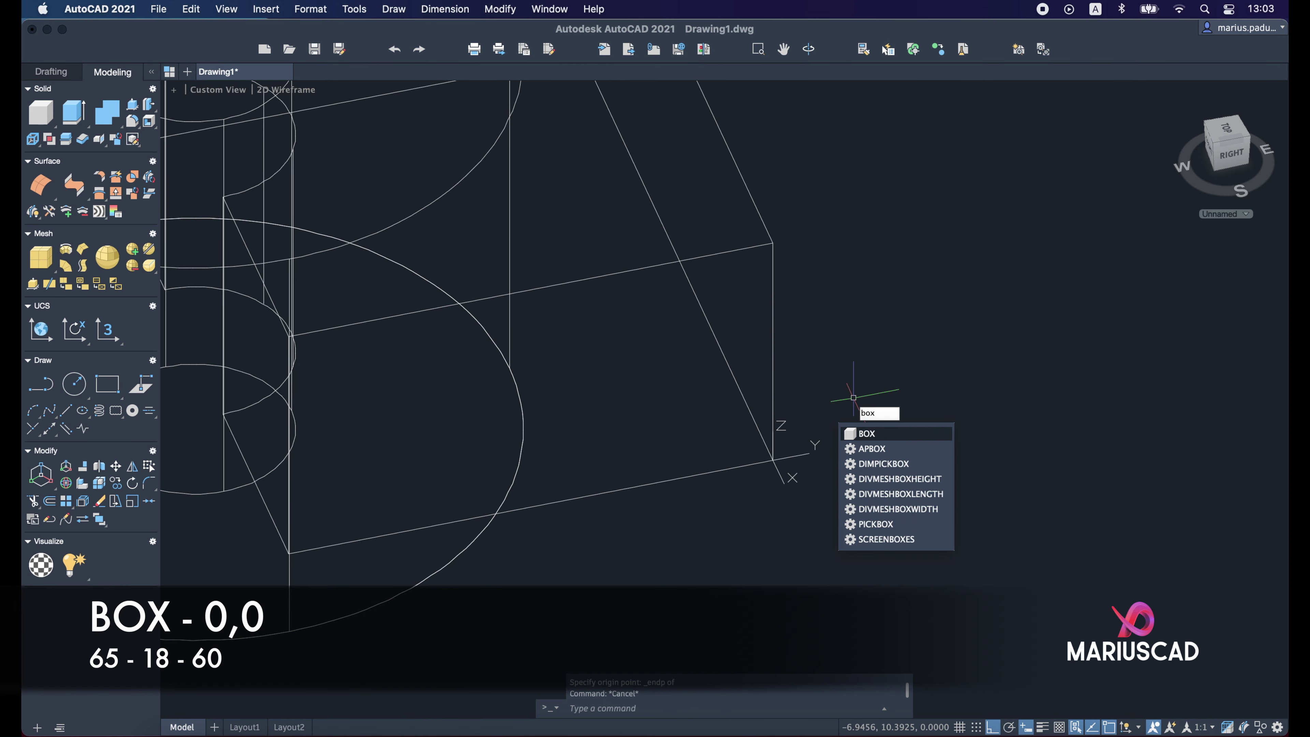
pyautogui.press('Return')
pyautogui.write('0,0')
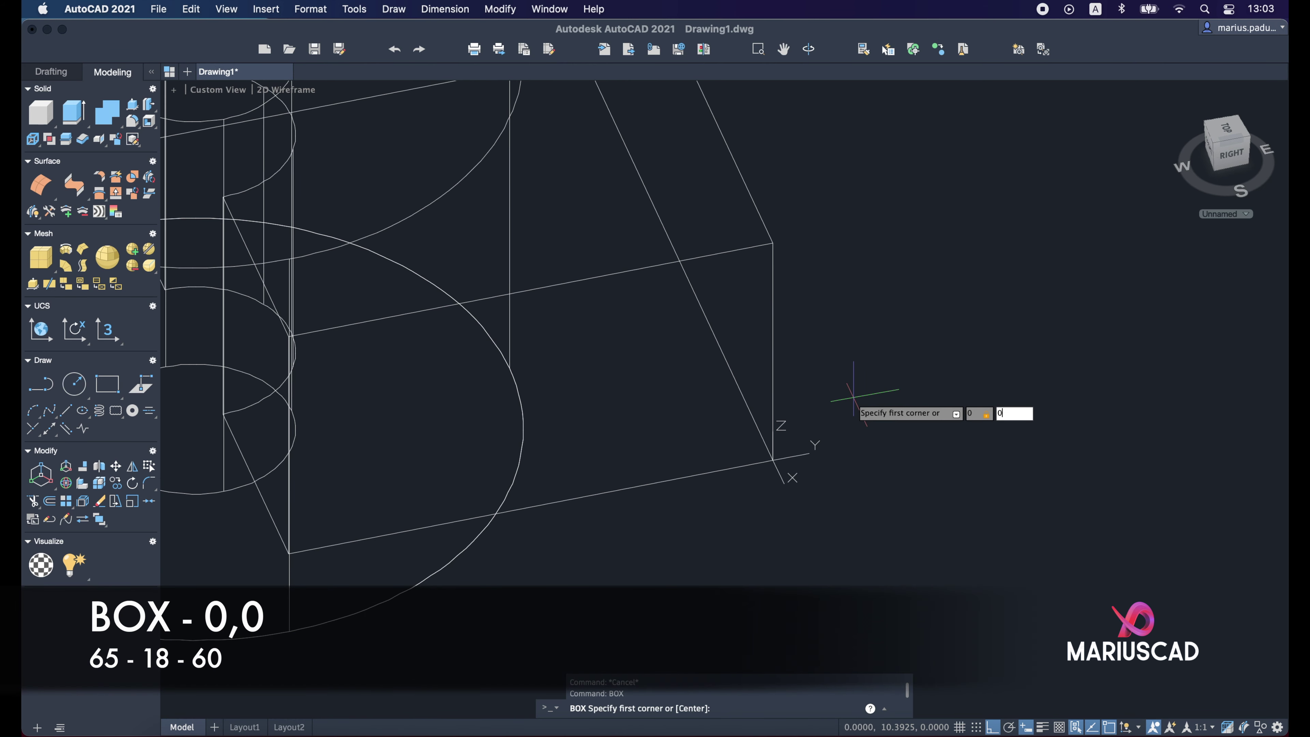
pyautogui.press('Return')
pyautogui.scroll(-3, 883, 274)
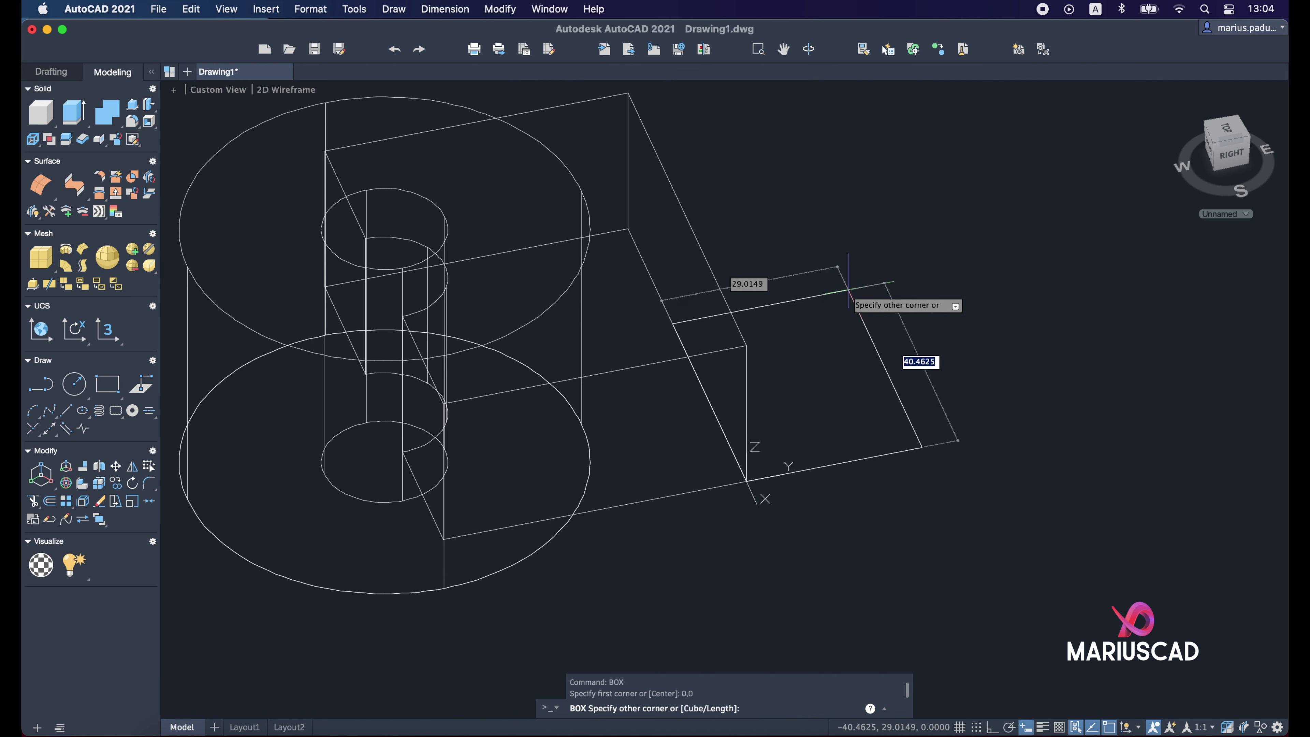
pyautogui.write('65')
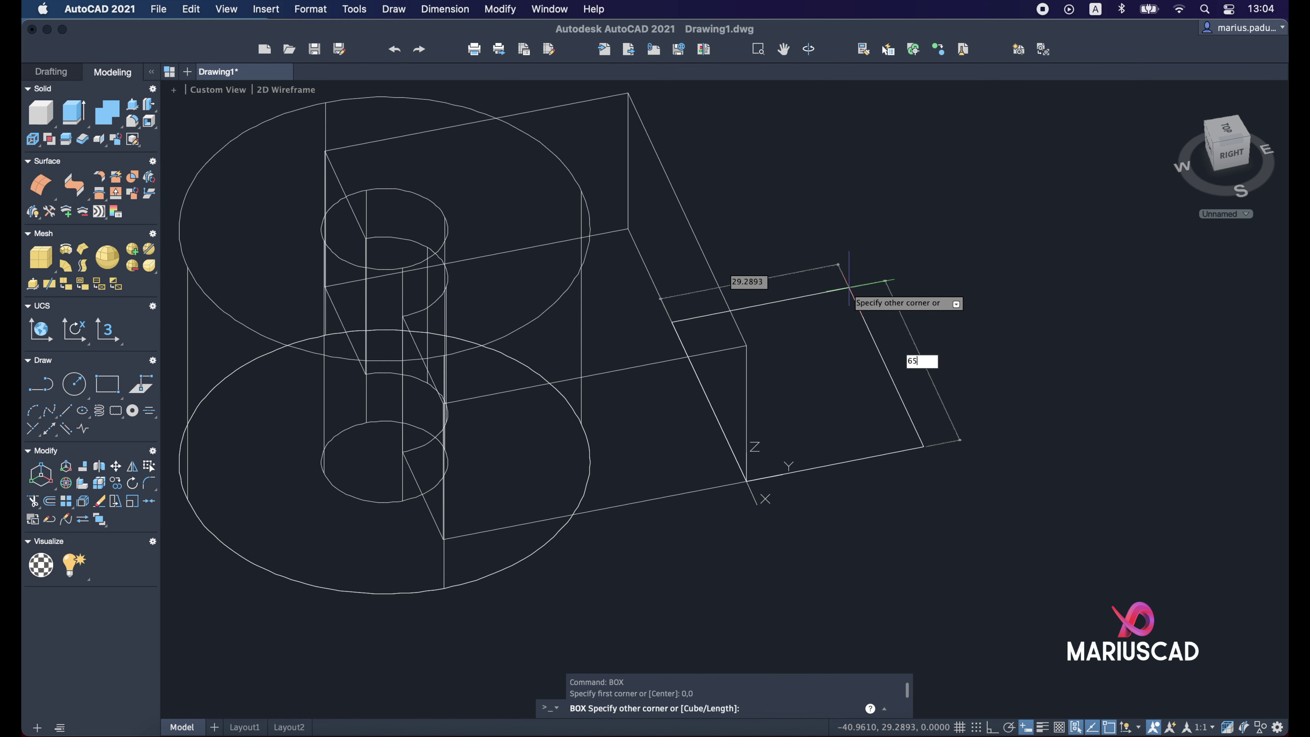
pyautogui.press('Tab')
pyautogui.write('18')
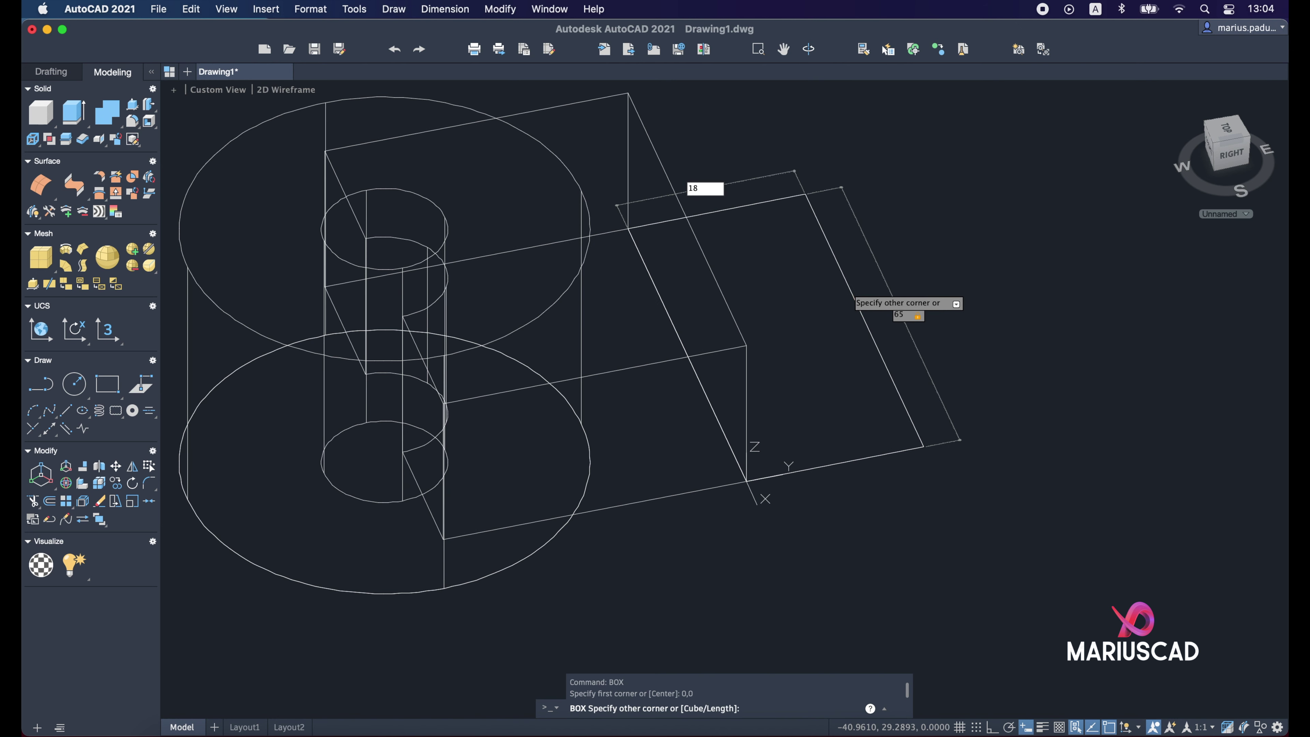
pyautogui.press('Return')
pyautogui.scroll(5, 757, 289)
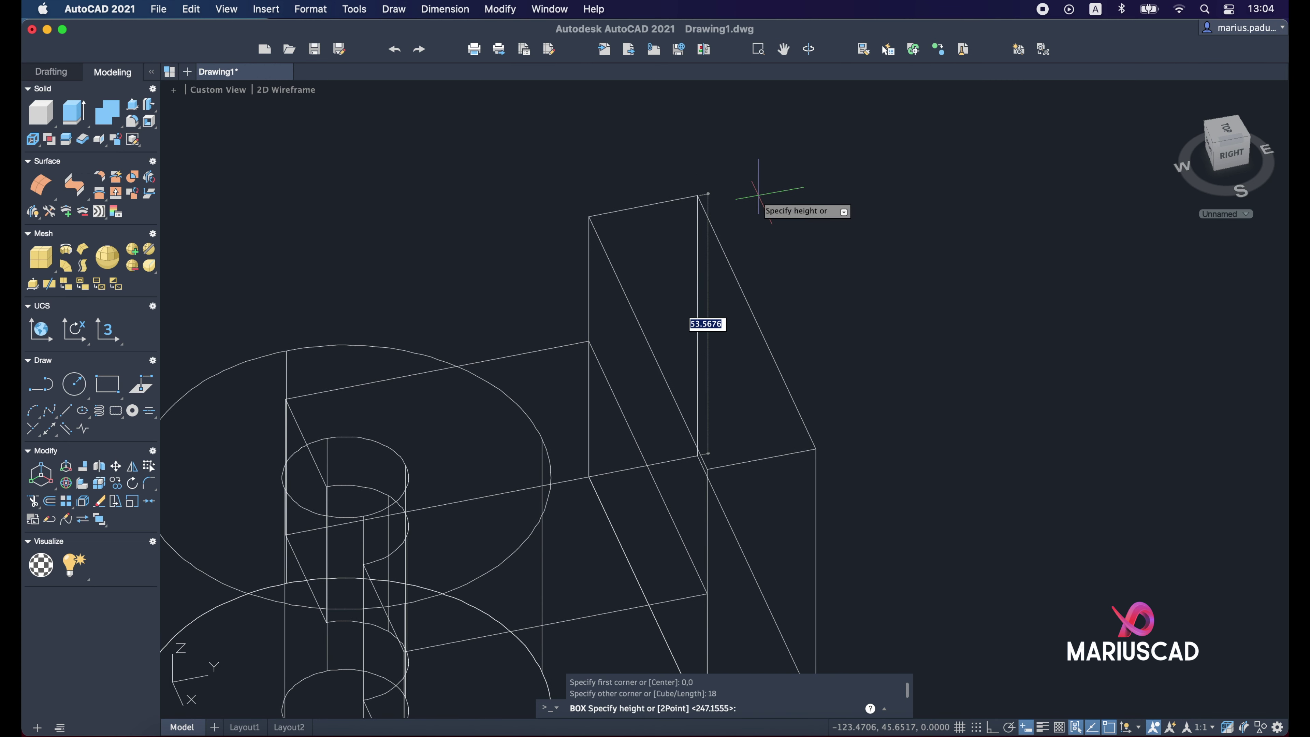
pyautogui.write('60')
pyautogui.press('Return')
pyautogui.press('Escape')
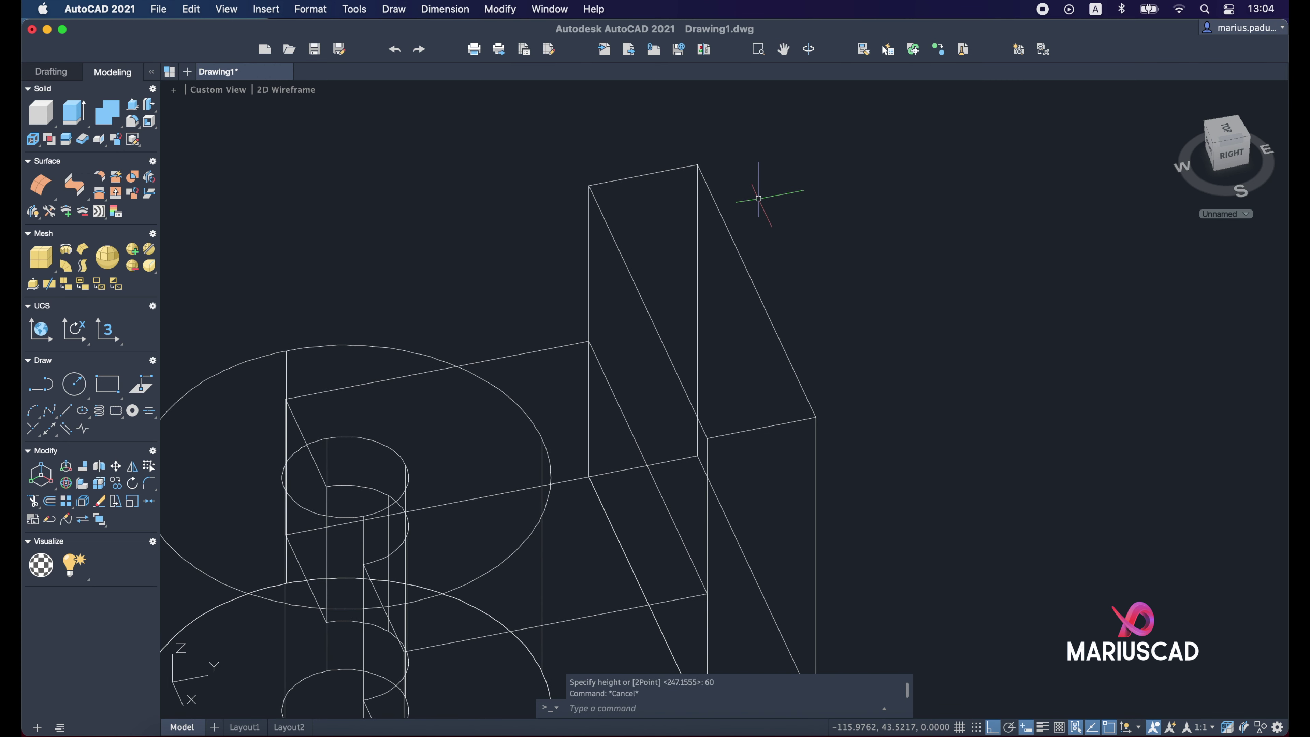
pyautogui.scroll(-3, 767, 258)
pyautogui.keyDown('shift'); pyautogui.moveTo(769, 308); pyautogui.dragTo(786, 301, button='middle'); pyautogui.keyUp('shift')
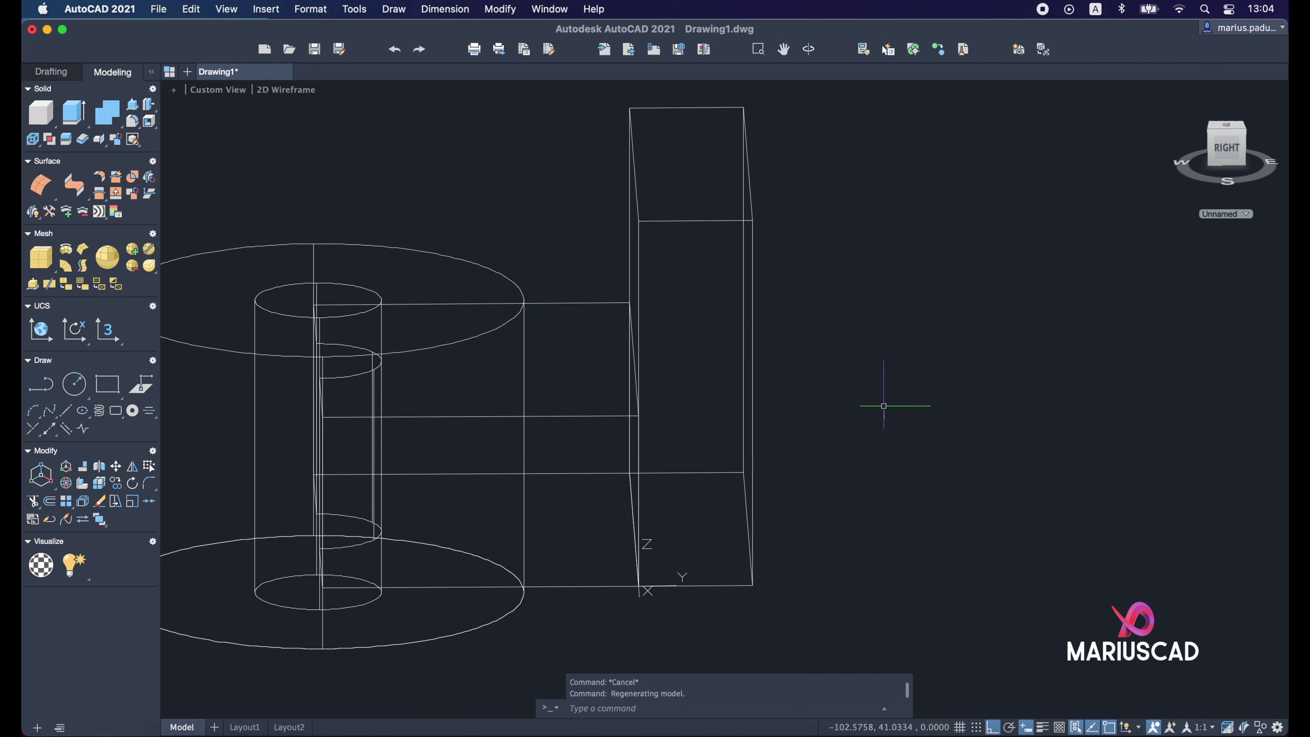
# Step: Shade the model with edges and union the upright and base boxes
pyautogui.click(287, 93)
pyautogui.click(310, 208)
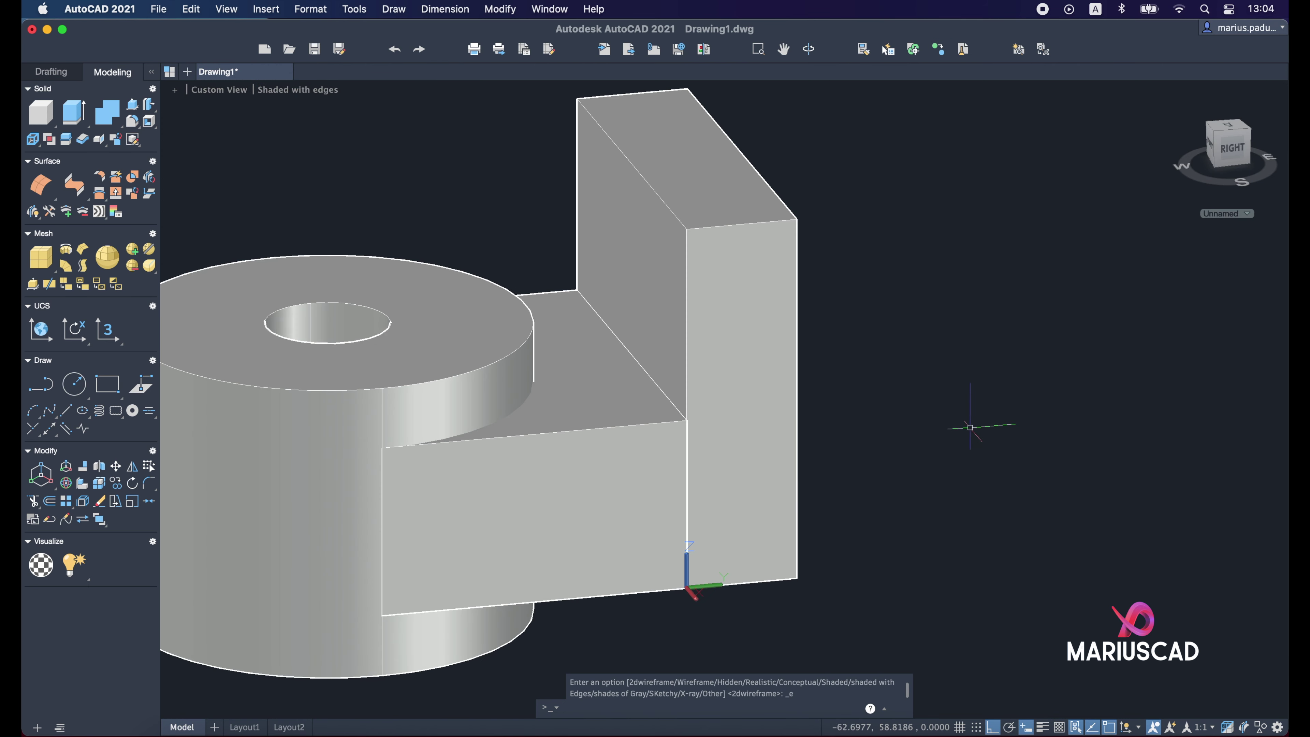
pyautogui.moveTo(970, 427); pyautogui.dragTo(983, 310, button='middle')
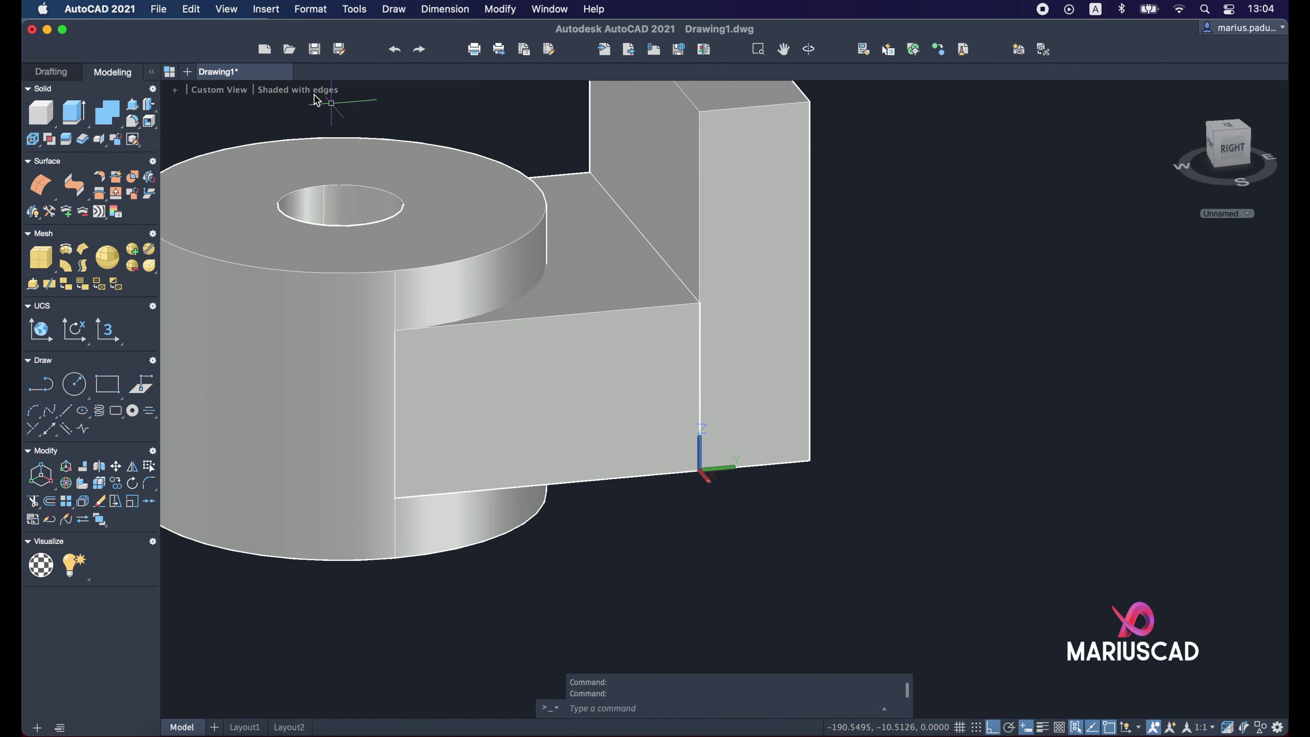
pyautogui.click(119, 116)
pyautogui.click(1011, 563)
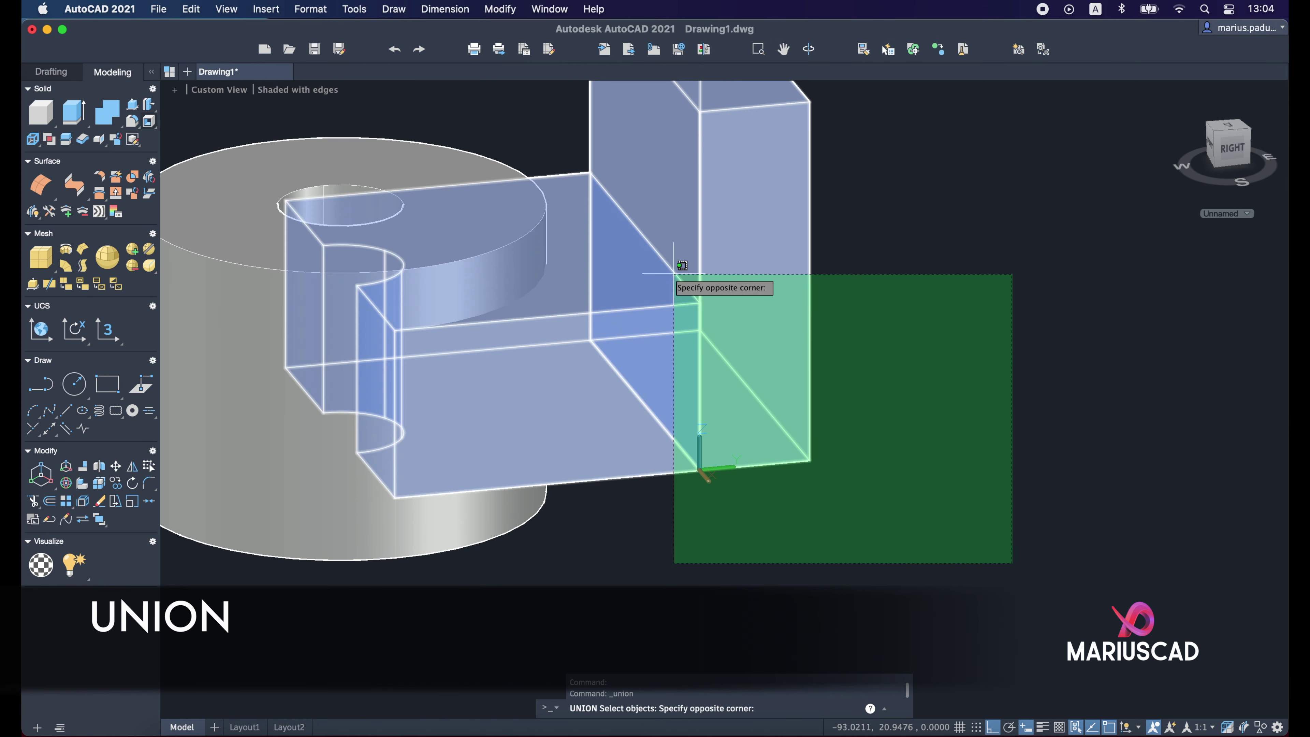
pyautogui.click(674, 274)
pyautogui.press('Return')
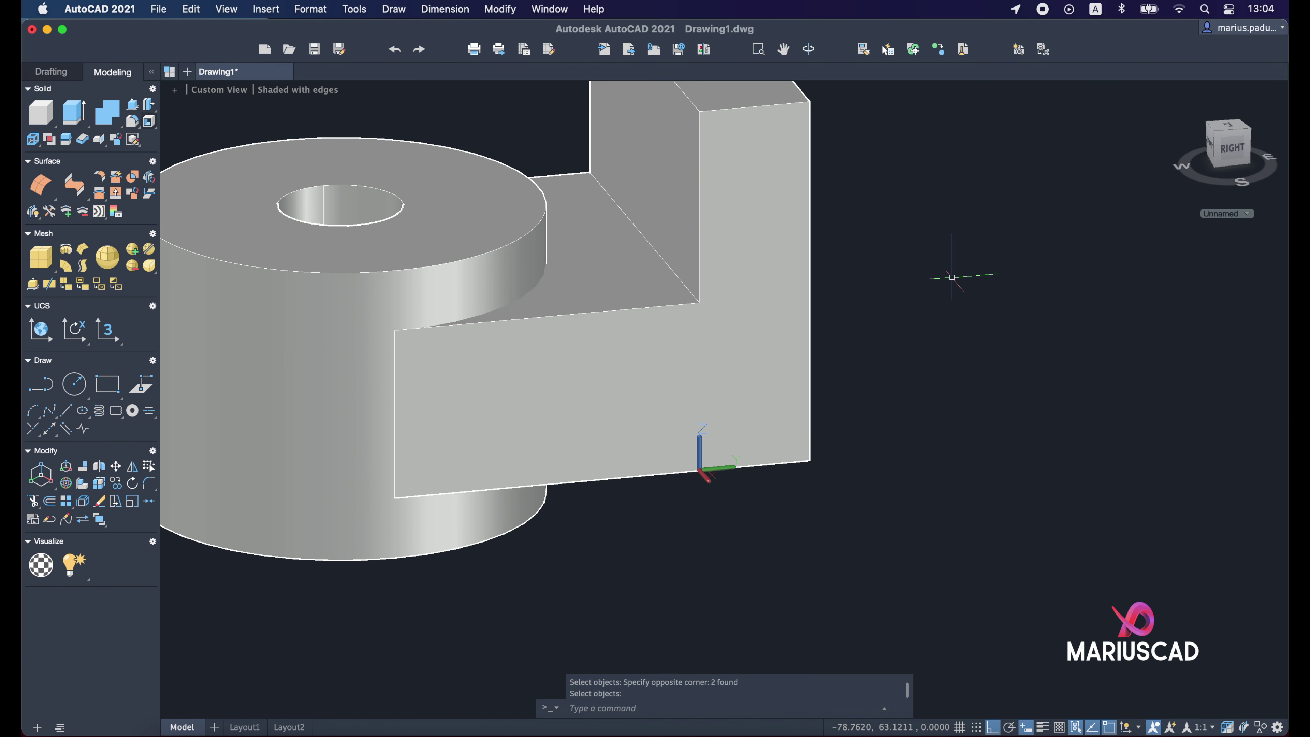
pyautogui.press('Return')
# Step: Switch the model back to 2D Wireframe display
pyautogui.keyDown('shift'); pyautogui.moveTo(758, 340); pyautogui.dragTo(704, 356, button='middle'); pyautogui.keyUp('shift')
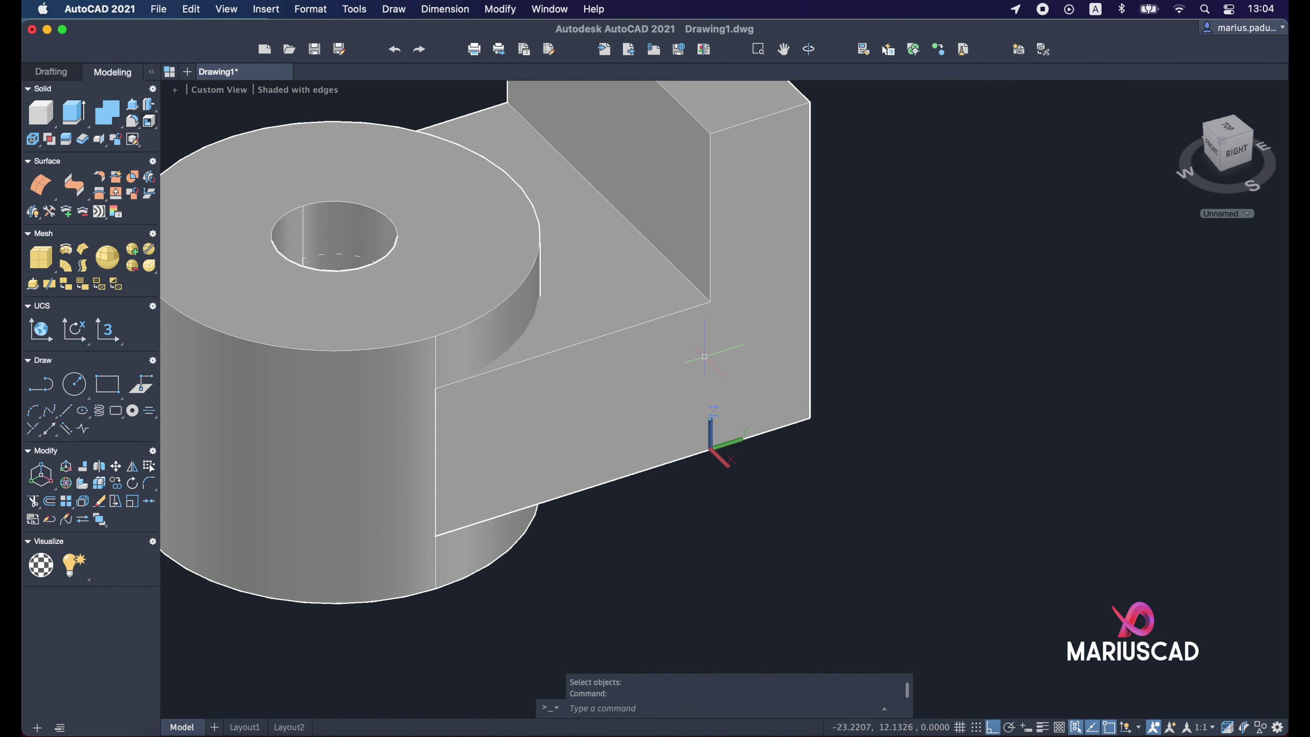
pyautogui.click(311, 95)
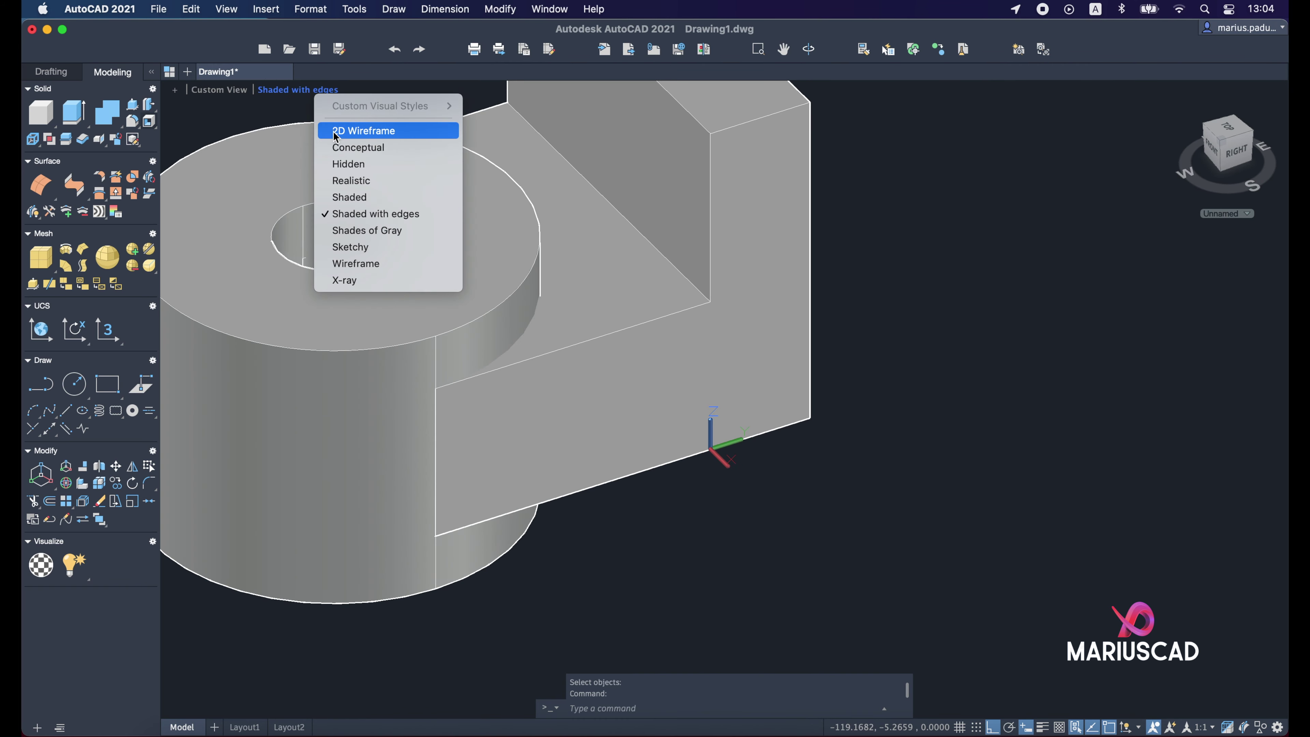
pyautogui.click(330, 129)
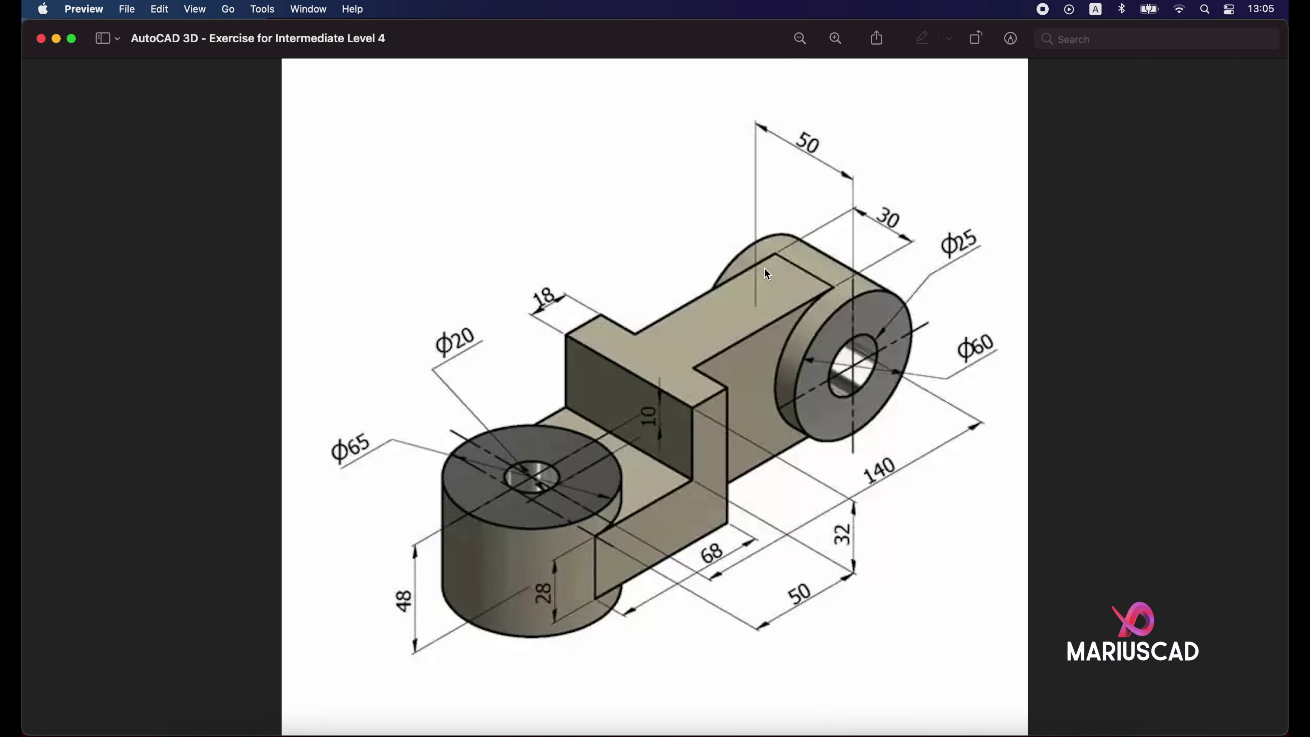
# Step: Minimize the Preview reference drawing to reveal the AutoCAD wireframe model
pyautogui.click(57, 39)
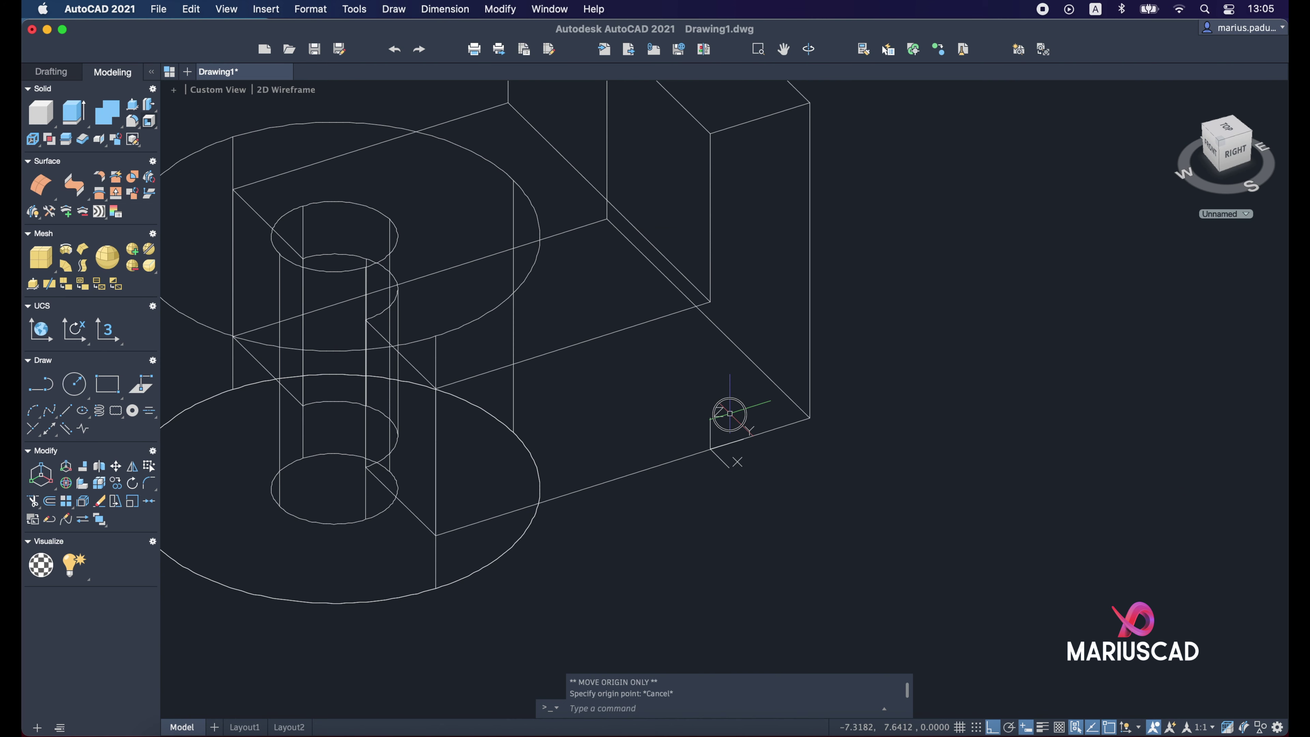
# Step: Move and align the UCS onto the upright box face, snapping its origin to a midpoint
pyautogui.click(712, 444)
pyautogui.moveTo(710, 448)
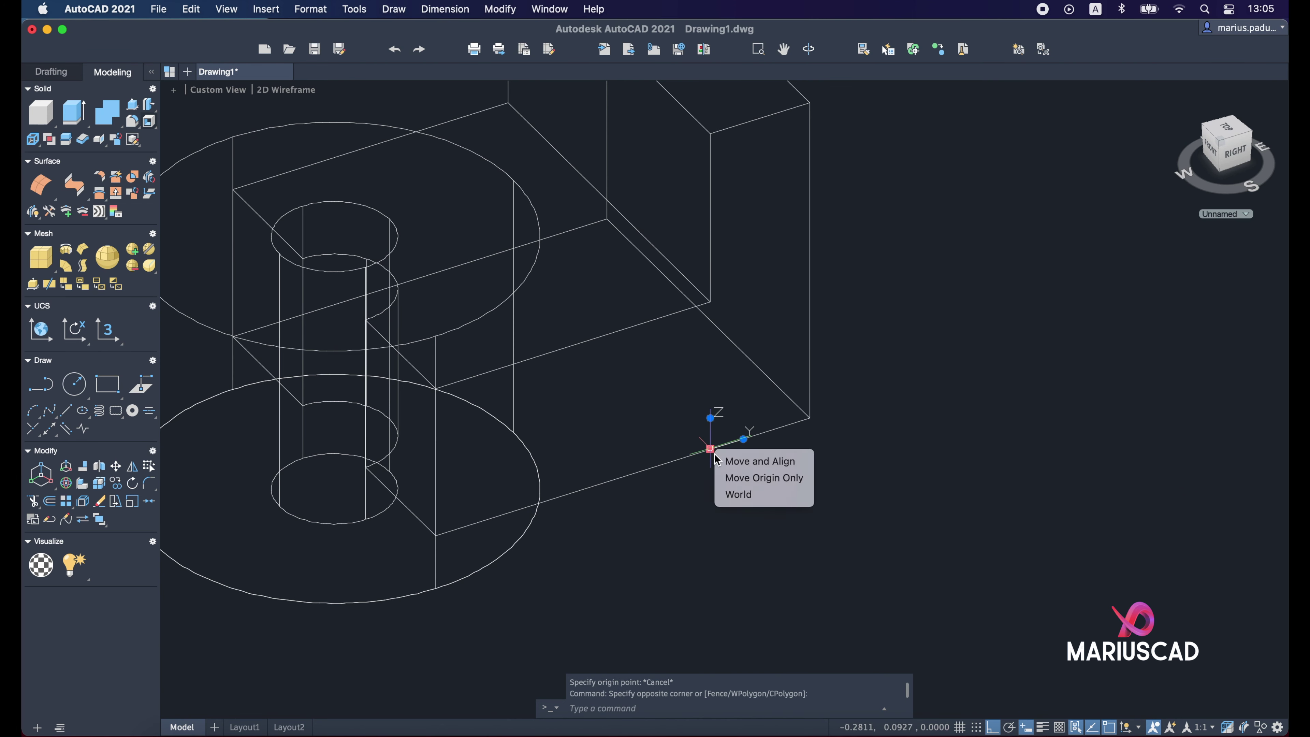
pyautogui.click(723, 461)
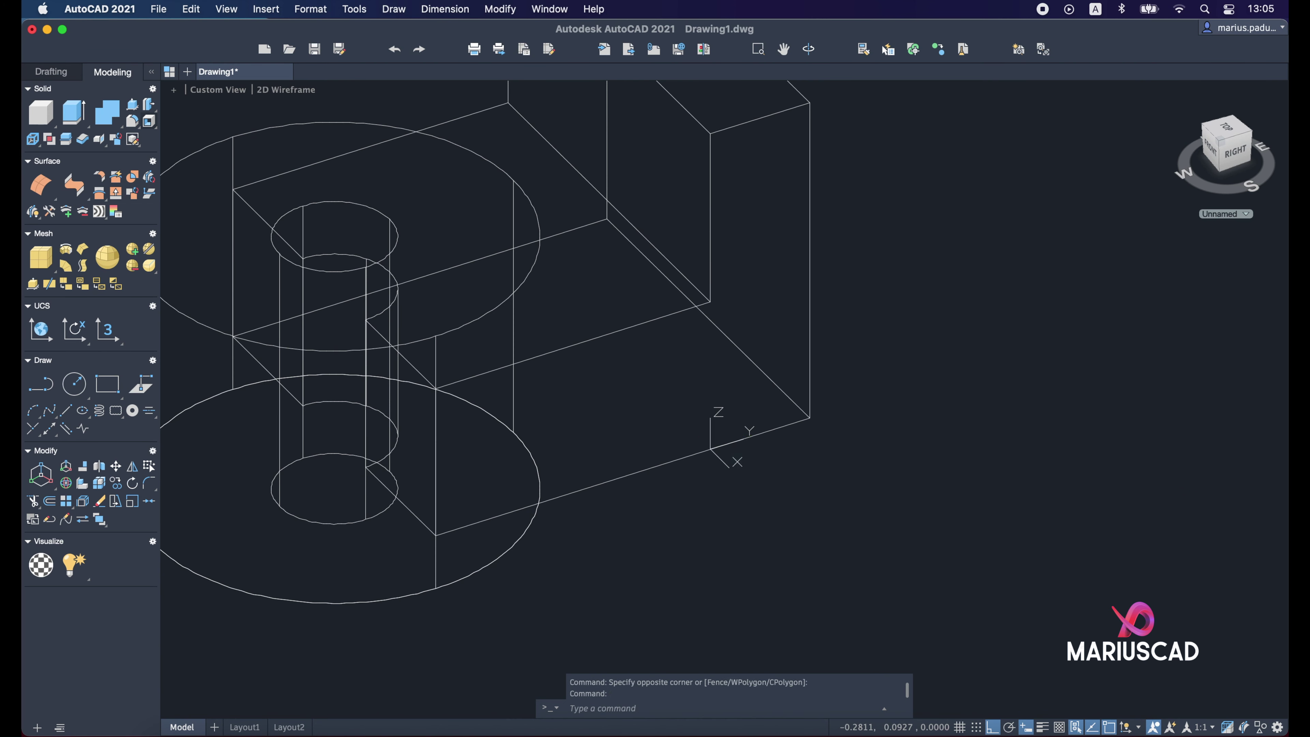
pyautogui.moveTo(724, 459)
pyautogui.keyDown('shift'); pyautogui.mouseDown(button='middle')
pyautogui.moveTo(833, 331)
pyautogui.moveTo(816, 298)
pyautogui.moveTo(763, 369)
pyautogui.mouseUp(button='middle'); pyautogui.keyUp('shift')
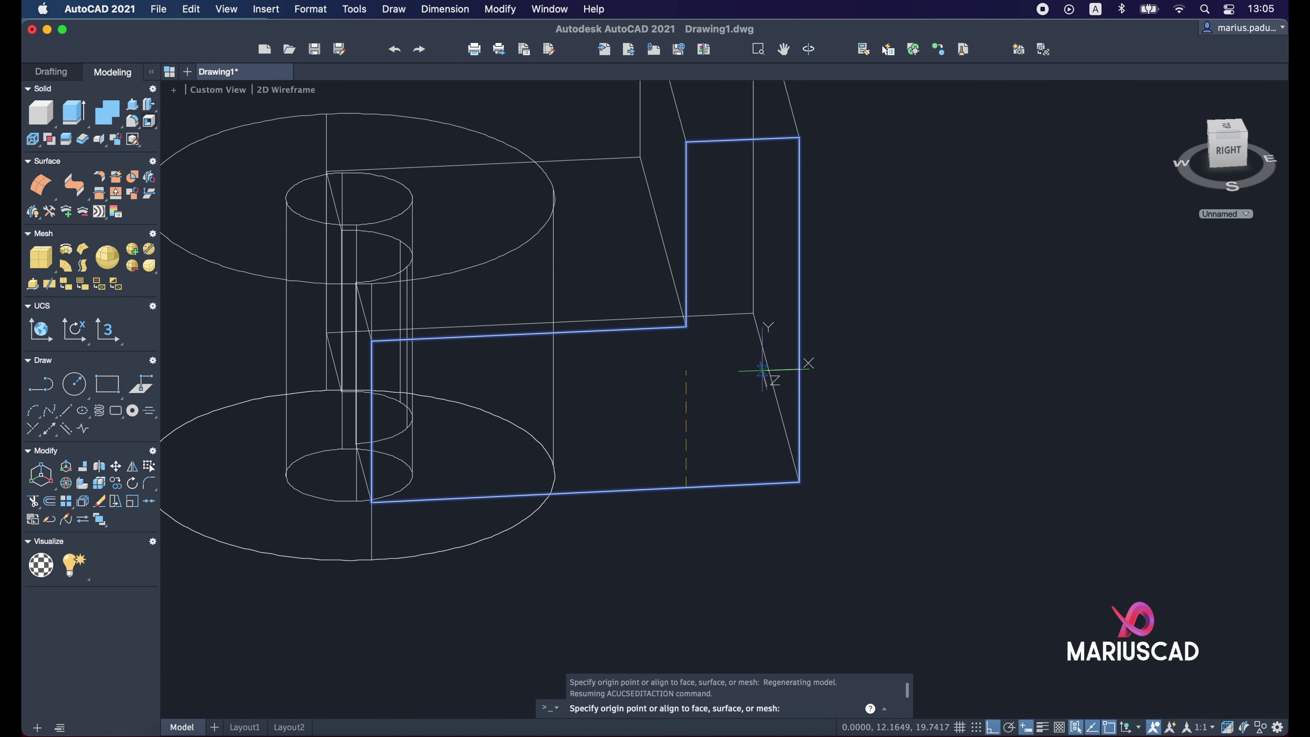
pyautogui.keyDown('shift'); pyautogui.rightClick(763, 373); pyautogui.keyUp('shift')
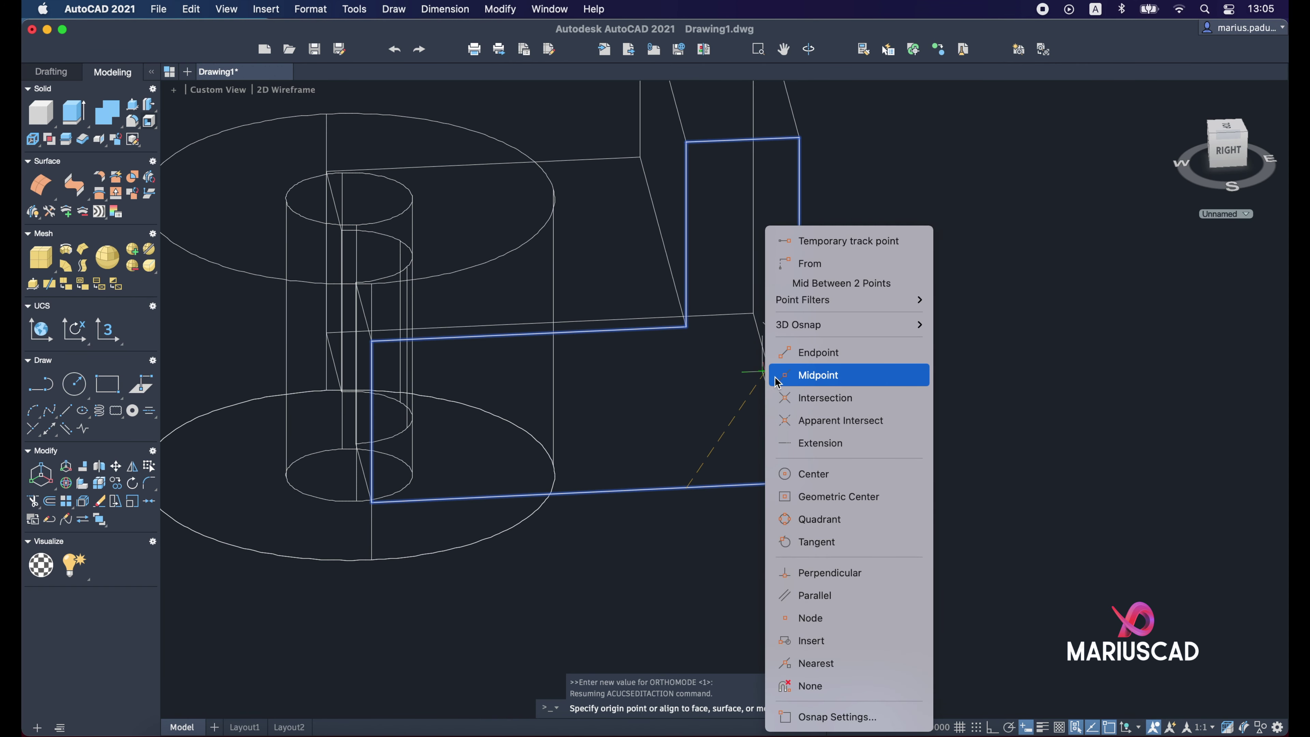
pyautogui.click(776, 381)
pyautogui.moveTo(784, 386)
pyautogui.keyDown('shift'); pyautogui.mouseDown(button='middle')
pyautogui.moveTo(813, 389)
pyautogui.moveTo(649, 334)
pyautogui.mouseUp(button='middle'); pyautogui.keyUp('shift')
pyautogui.rightClick(741, 366)
pyautogui.press('Escape')
pyautogui.press('Escape')
# Step: Zoom and switch to a standard face-on view to check the L-shaped solid
pyautogui.scroll(5, 833, 445)
pyautogui.scroll(3, 710, 365)
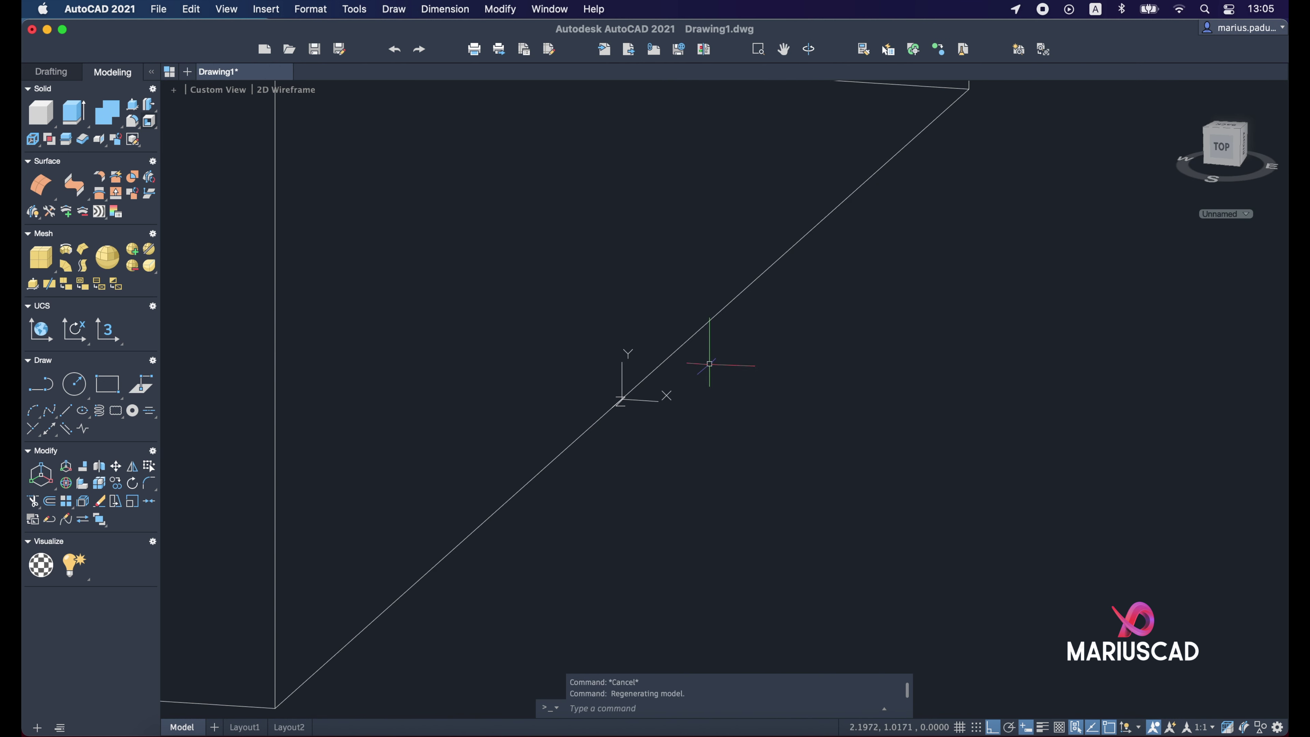
pyautogui.scroll(-5, 710, 364)
pyautogui.scroll(-4, 667, 389)
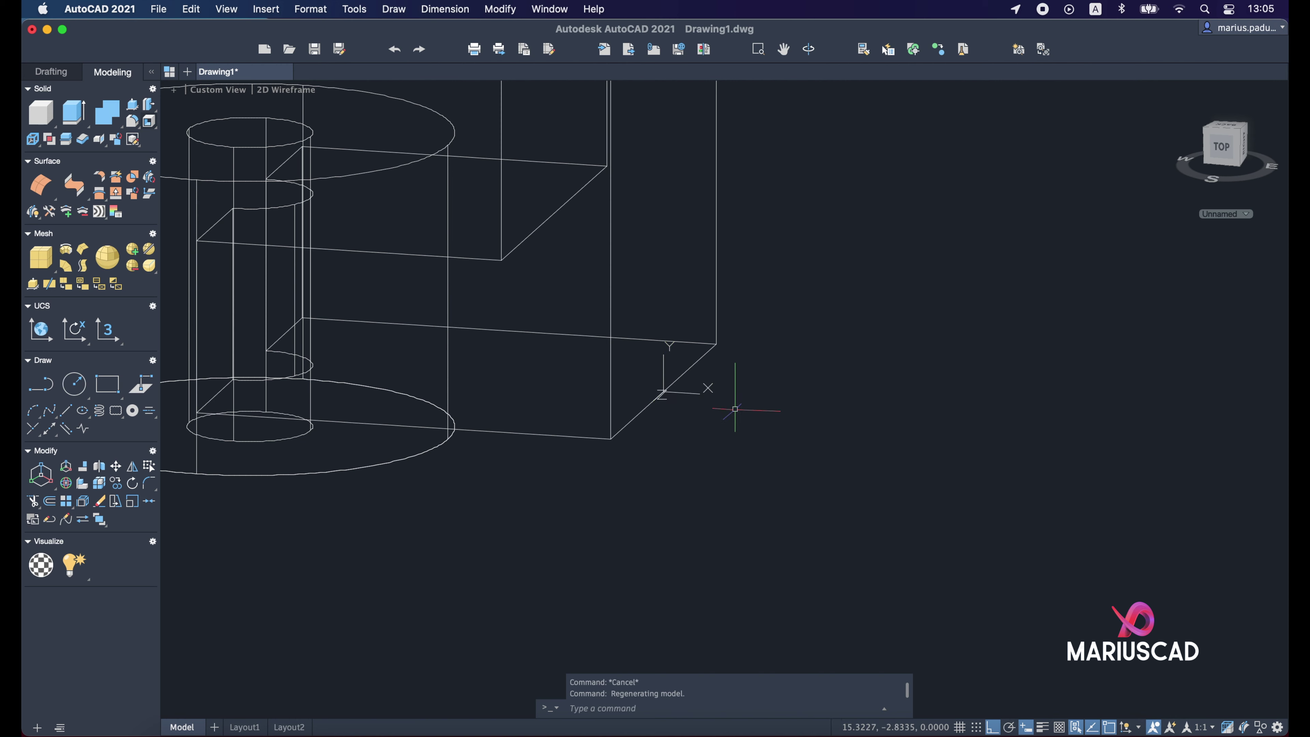
pyautogui.click(1220, 157)
# Step: Create a BOX from 0,0 measuring 72 by 60 and 30 high beside the upright block
pyautogui.keyDown('shift'); pyautogui.moveTo(755, 401); pyautogui.dragTo(816, 448, button='middle'); pyautogui.keyUp('shift')
pyautogui.write('box')
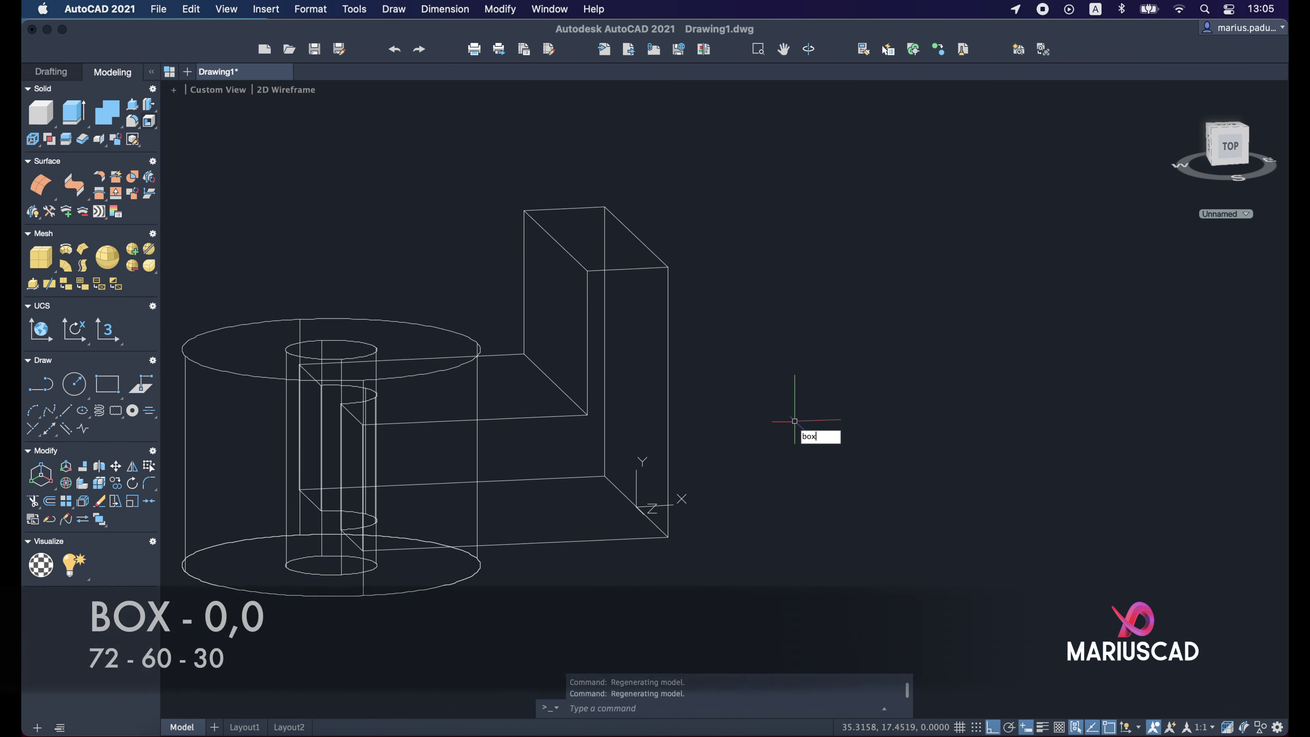
pyautogui.press('Return')
pyautogui.write('0')
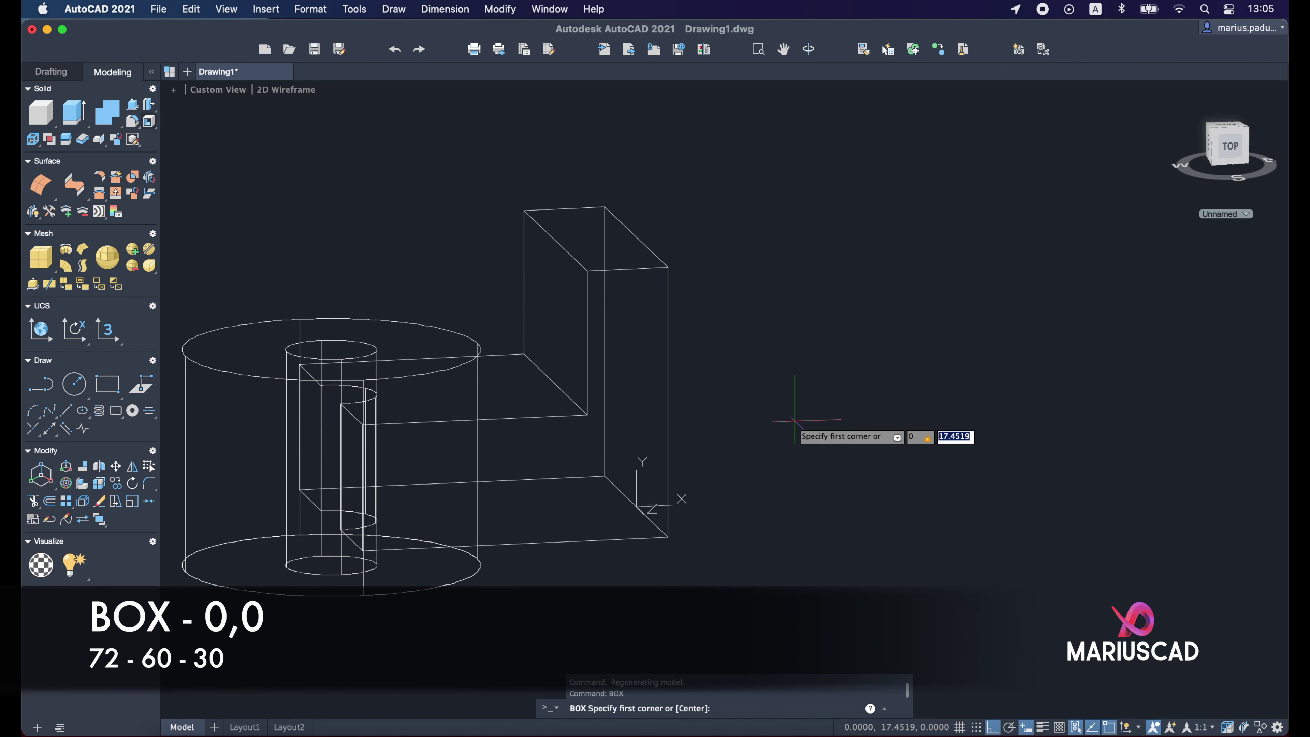
pyautogui.write(',0')
pyautogui.press('Return')
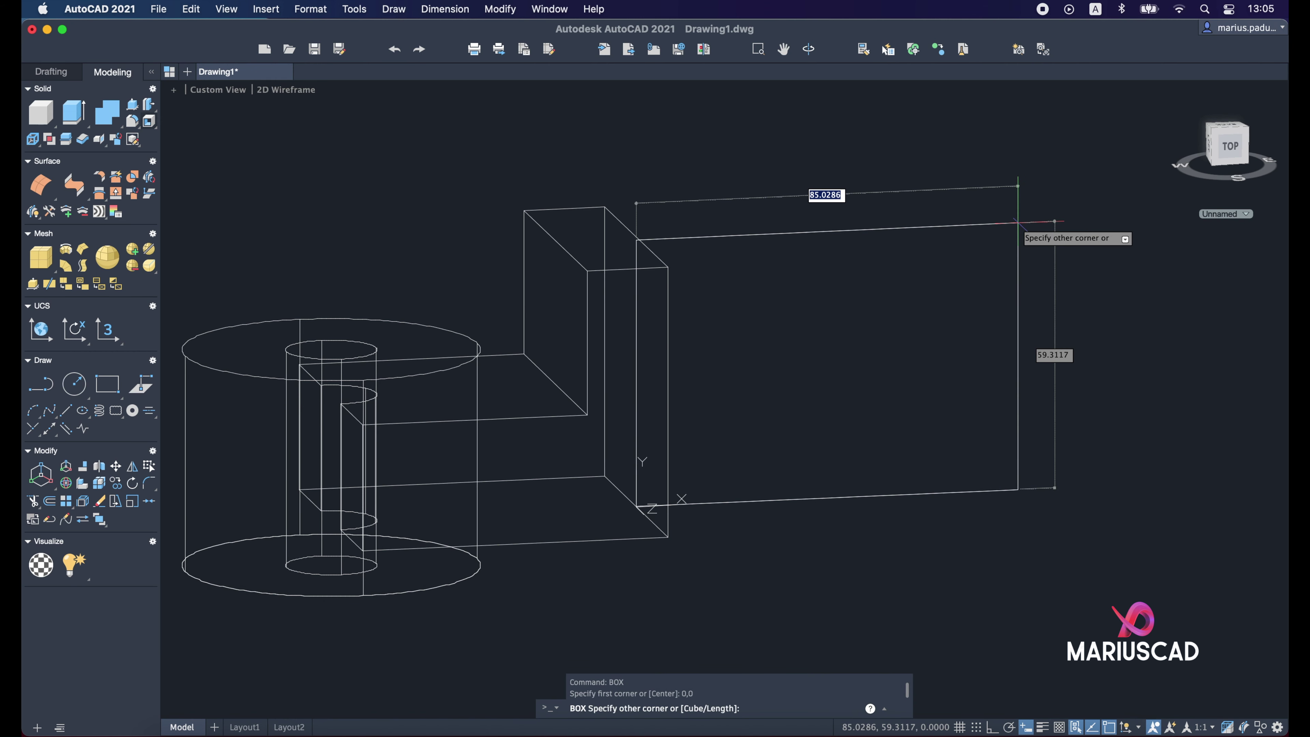
pyautogui.write('72')
pyautogui.press('Tab')
pyautogui.write('60')
pyautogui.press('Return')
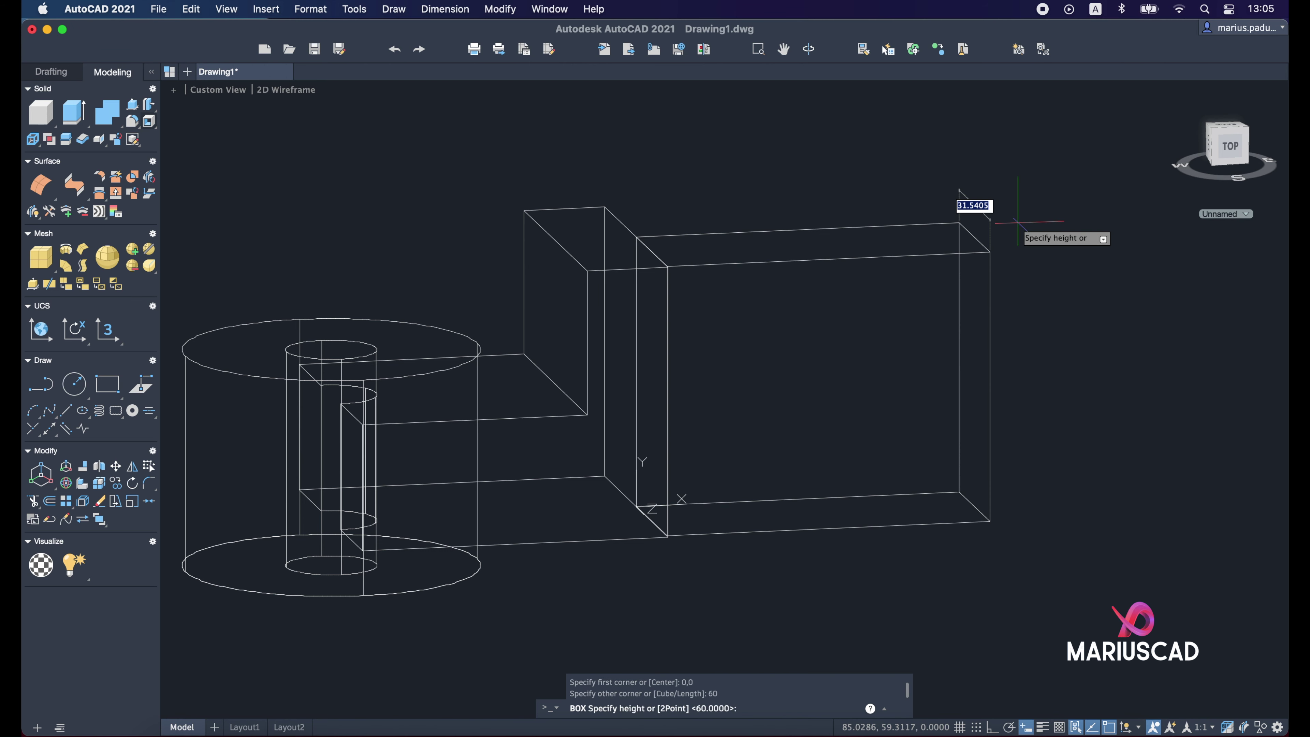
pyautogui.moveTo(909, 126); pyautogui.dragTo(928, 172, button='middle')
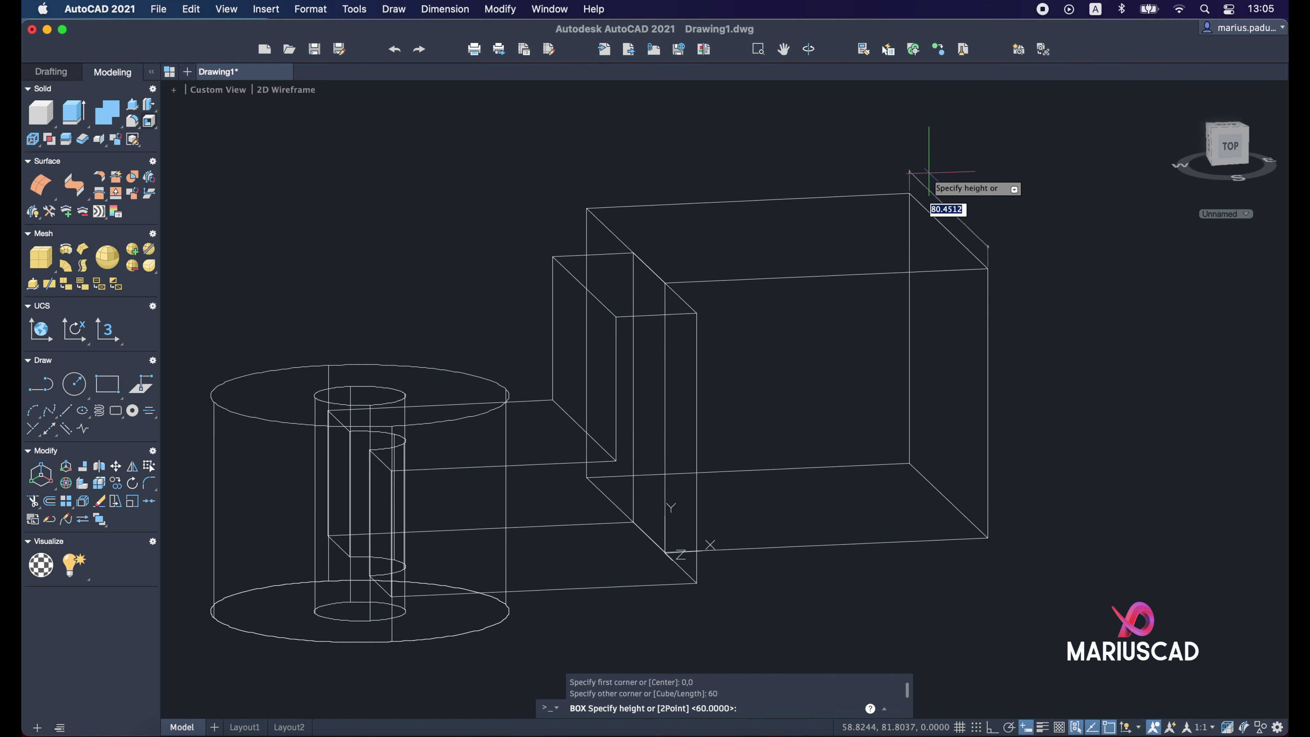
pyautogui.write('30')
pyautogui.press('Return')
pyautogui.press('Escape')
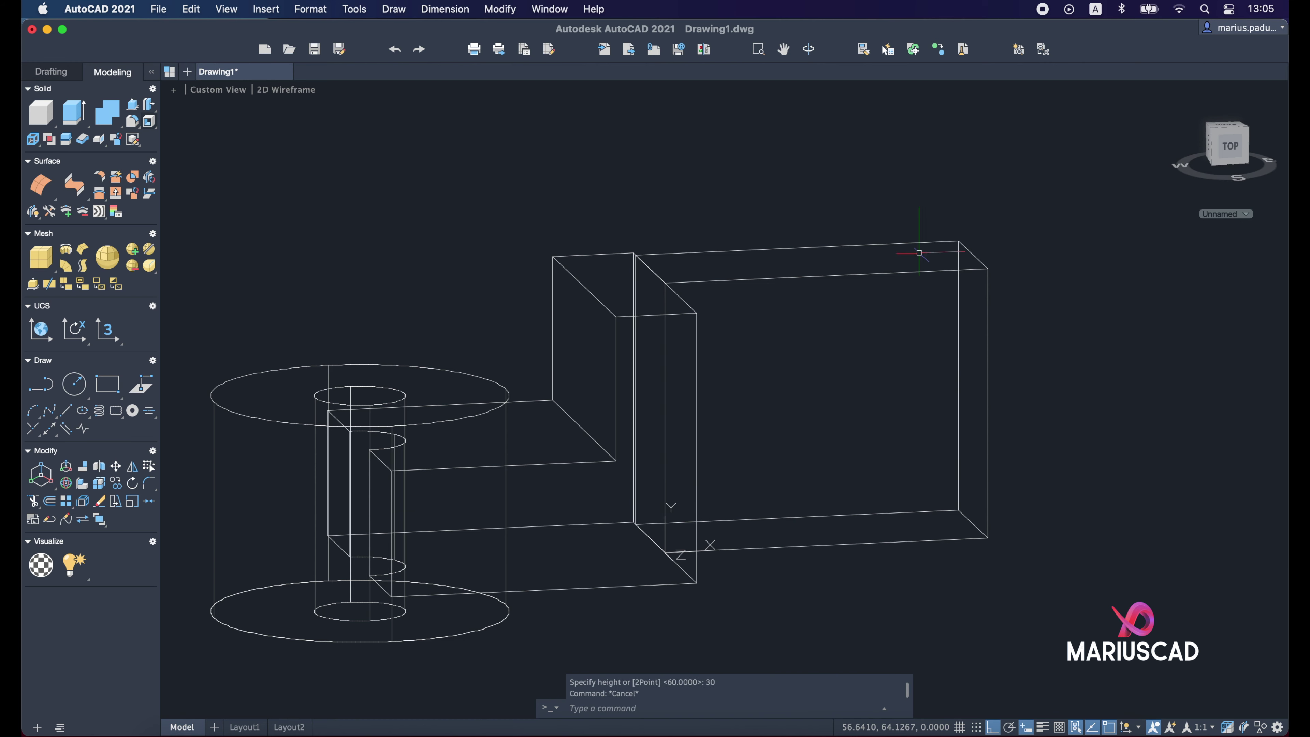
# Step: Move the new 72 by 60 box 15 units along Z
pyautogui.keyDown('shift'); pyautogui.moveTo(952, 304); pyautogui.dragTo(1027, 372, button='middle'); pyautogui.keyUp('shift')
pyautogui.click(1061, 410)
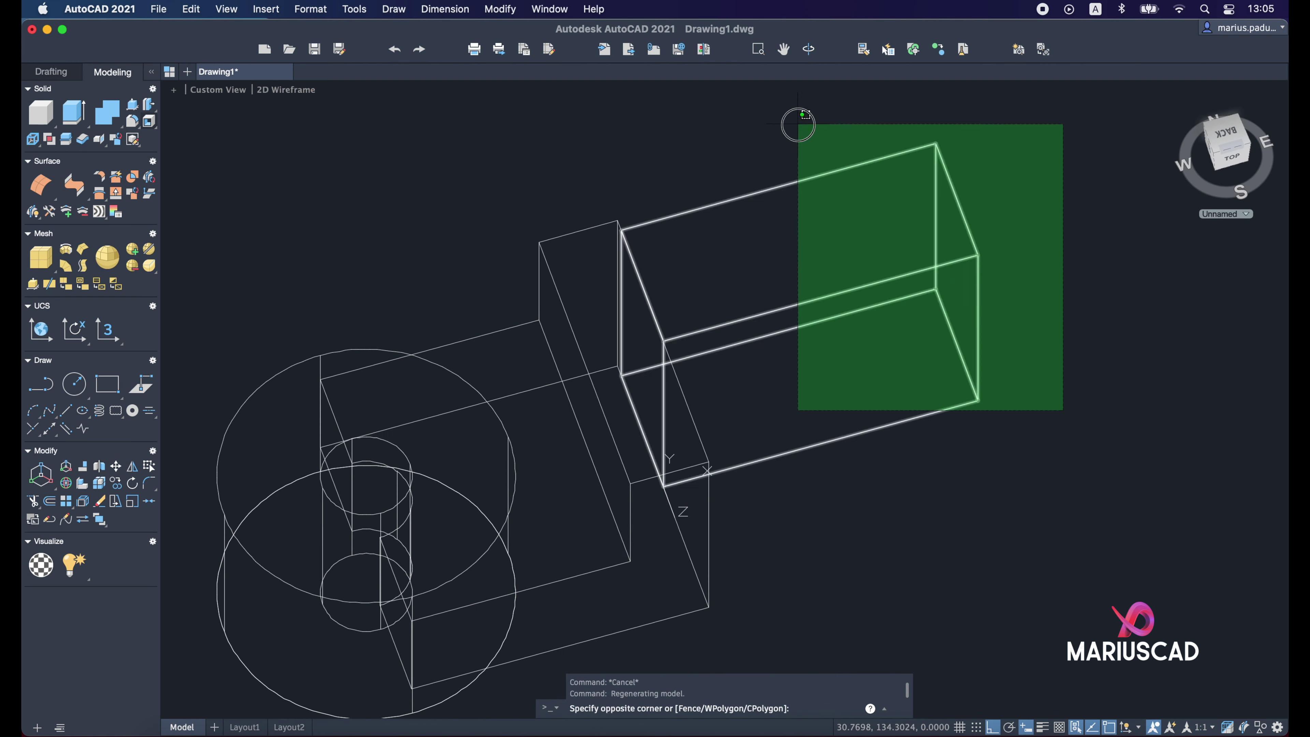
pyautogui.click(798, 109)
pyautogui.write('m')
pyautogui.press('Return')
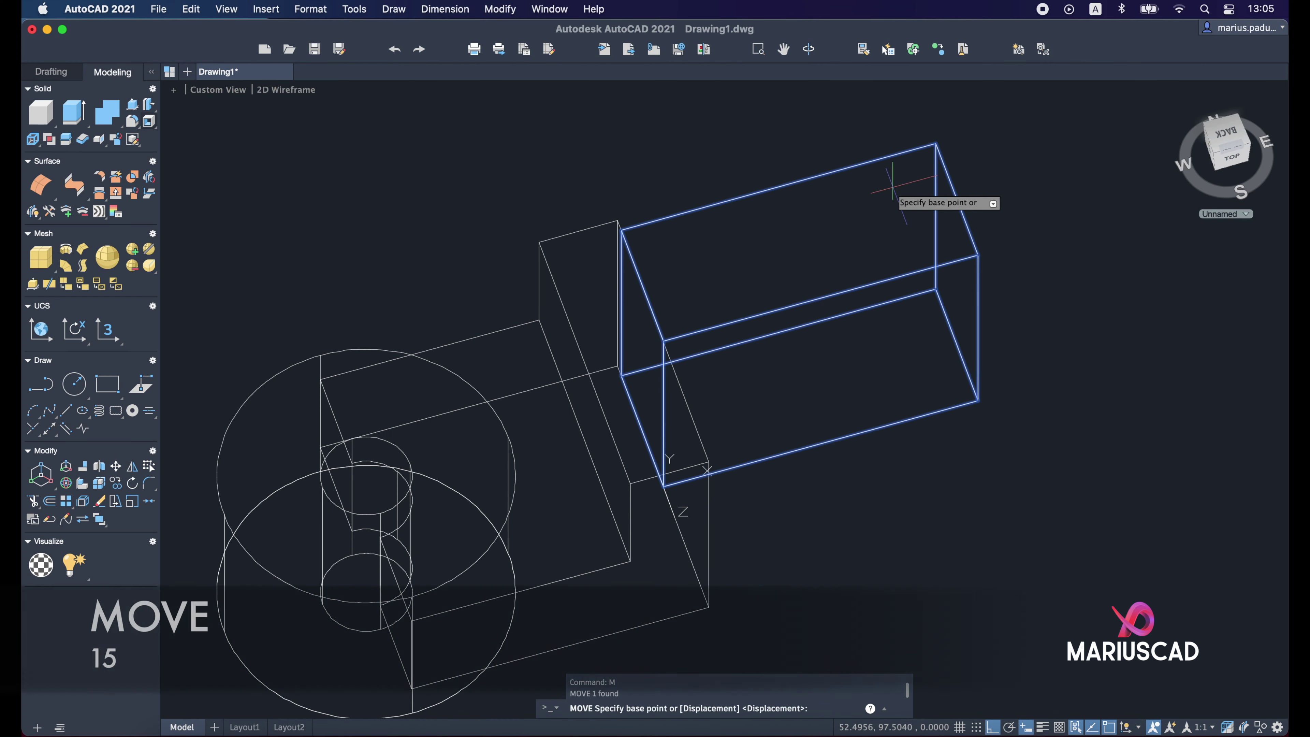
pyautogui.click(1060, 168)
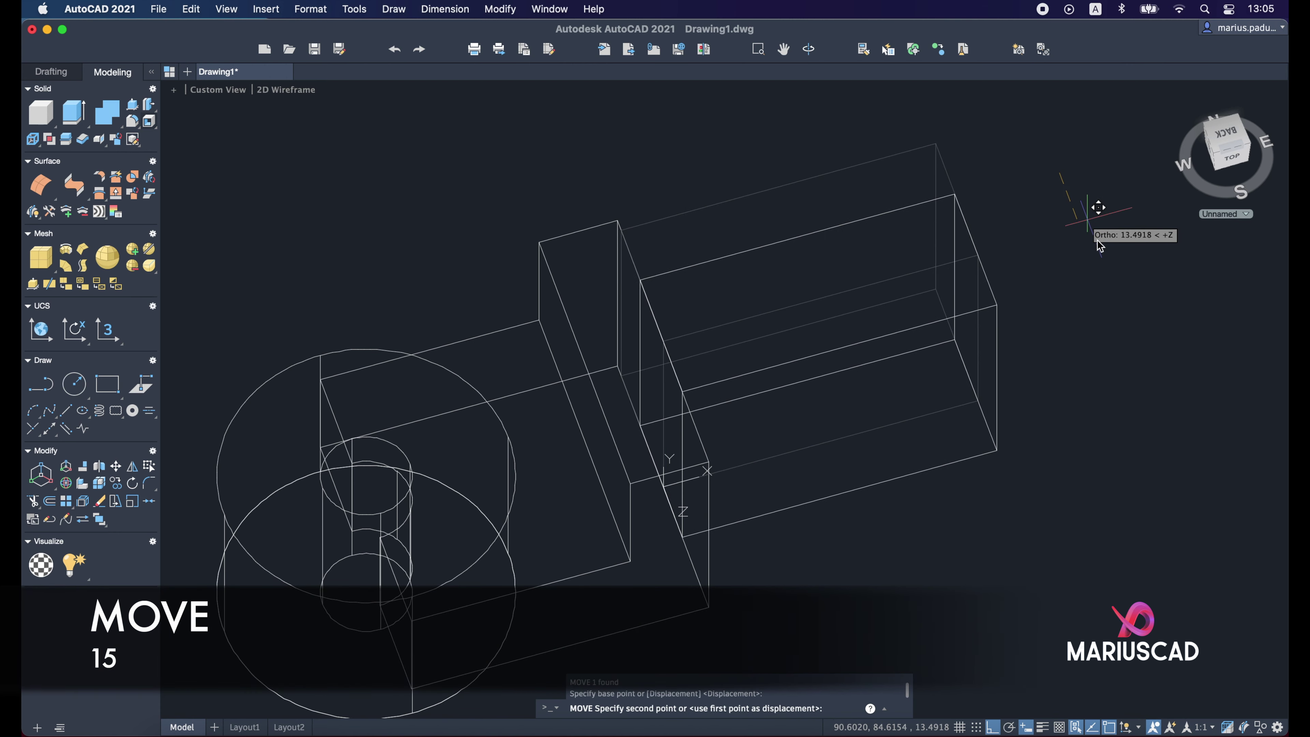
pyautogui.write('15')
pyautogui.press('Return')
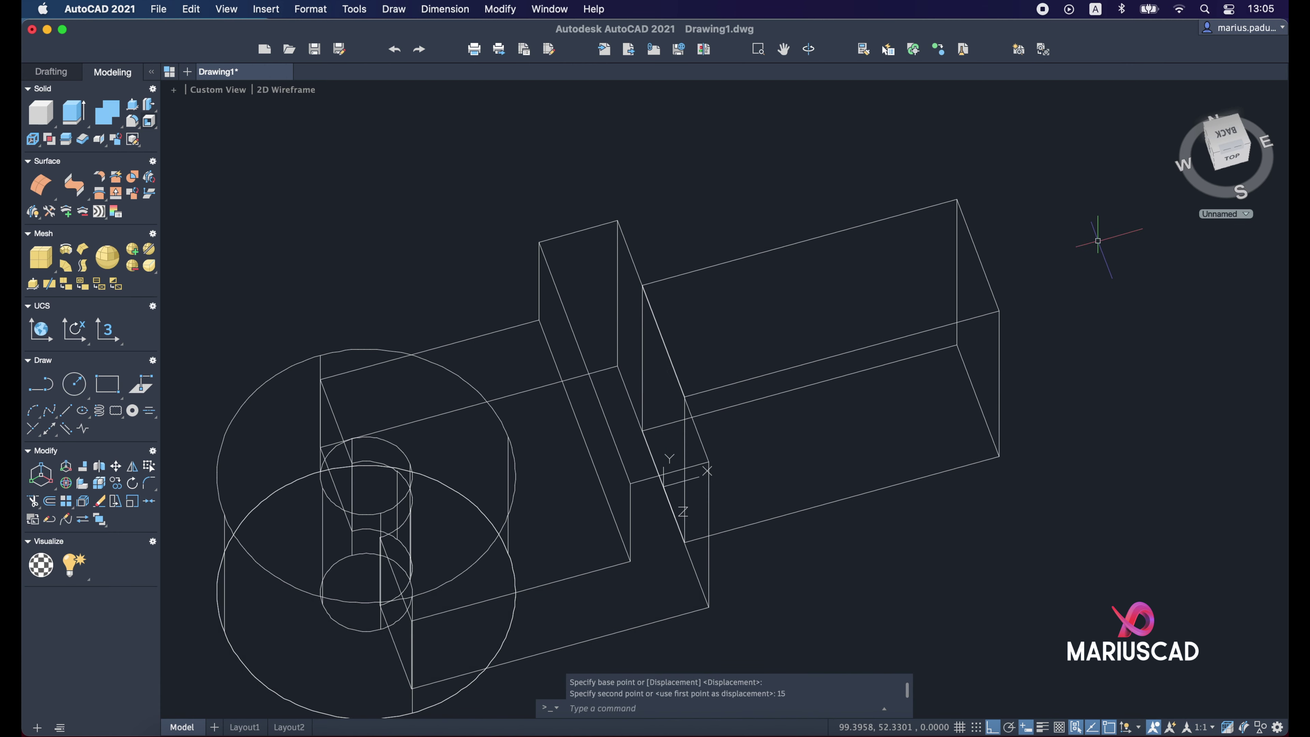
pyautogui.keyDown('shift'); pyautogui.moveTo(1060, 320); pyautogui.dragTo(933, 219, button='middle'); pyautogui.keyUp('shift')
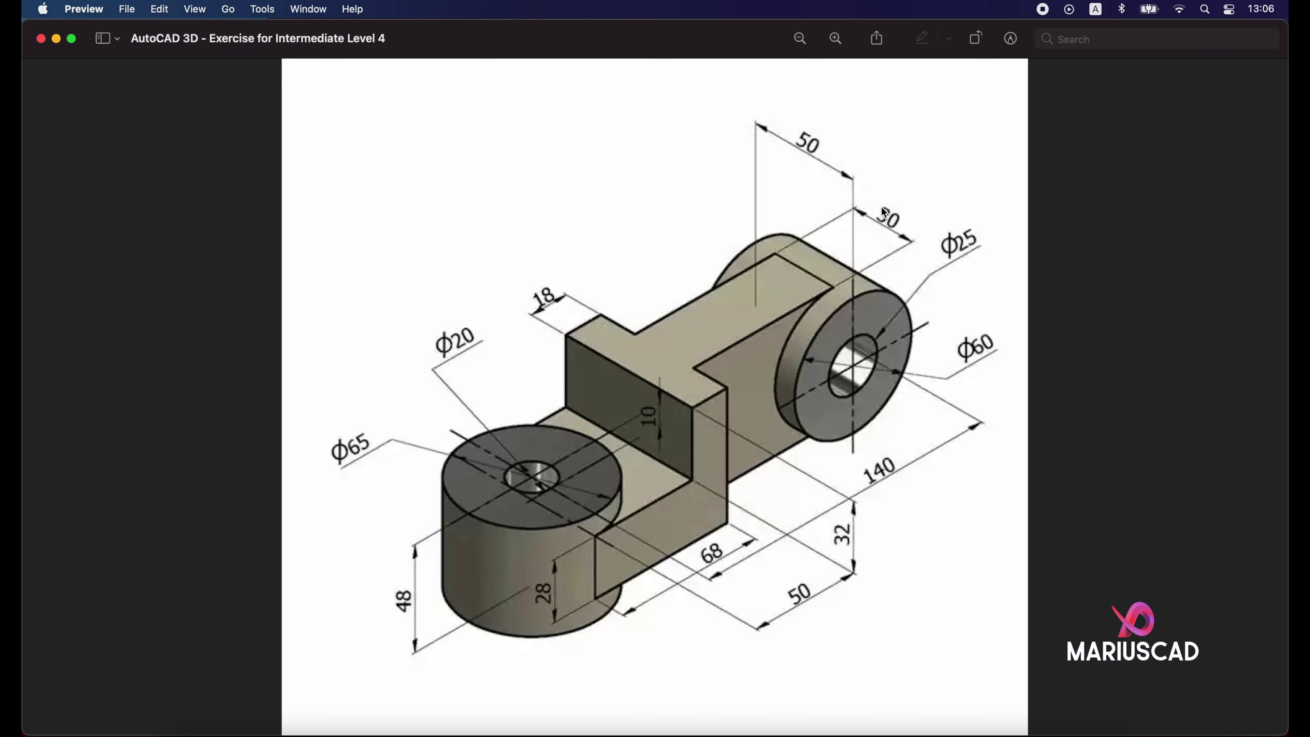
# Step: Minimize the reference drawing after reviewing the Ø60/Ø25 boss, returning to the AutoCAD model
pyautogui.click(56, 39)
pyautogui.keyDown('shift'); pyautogui.moveTo(892, 445); pyautogui.dragTo(980, 445, button='middle'); pyautogui.keyUp('shift')
pyautogui.press('Escape')
pyautogui.press('Escape')
# Step: Move the UCS origin only, snapping it to the midpoint of the box's end edge
pyautogui.click(601, 415)
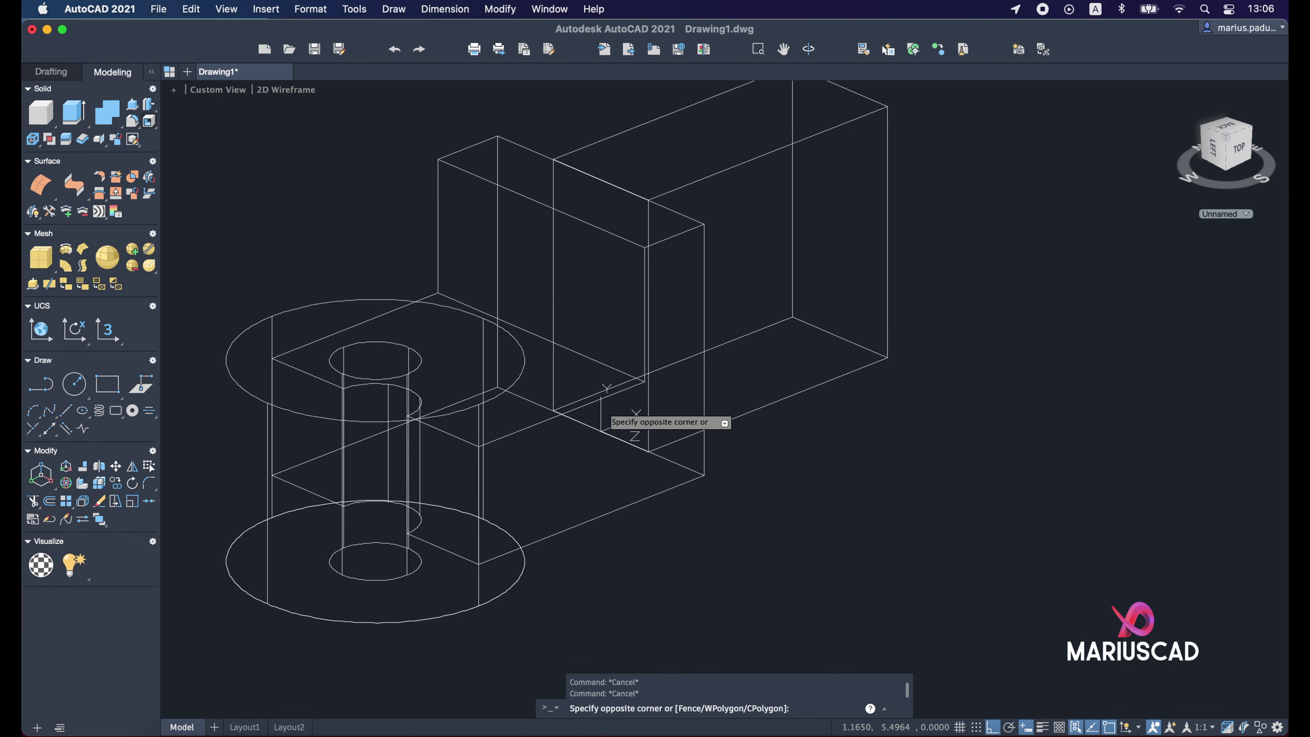
pyautogui.click(593, 408)
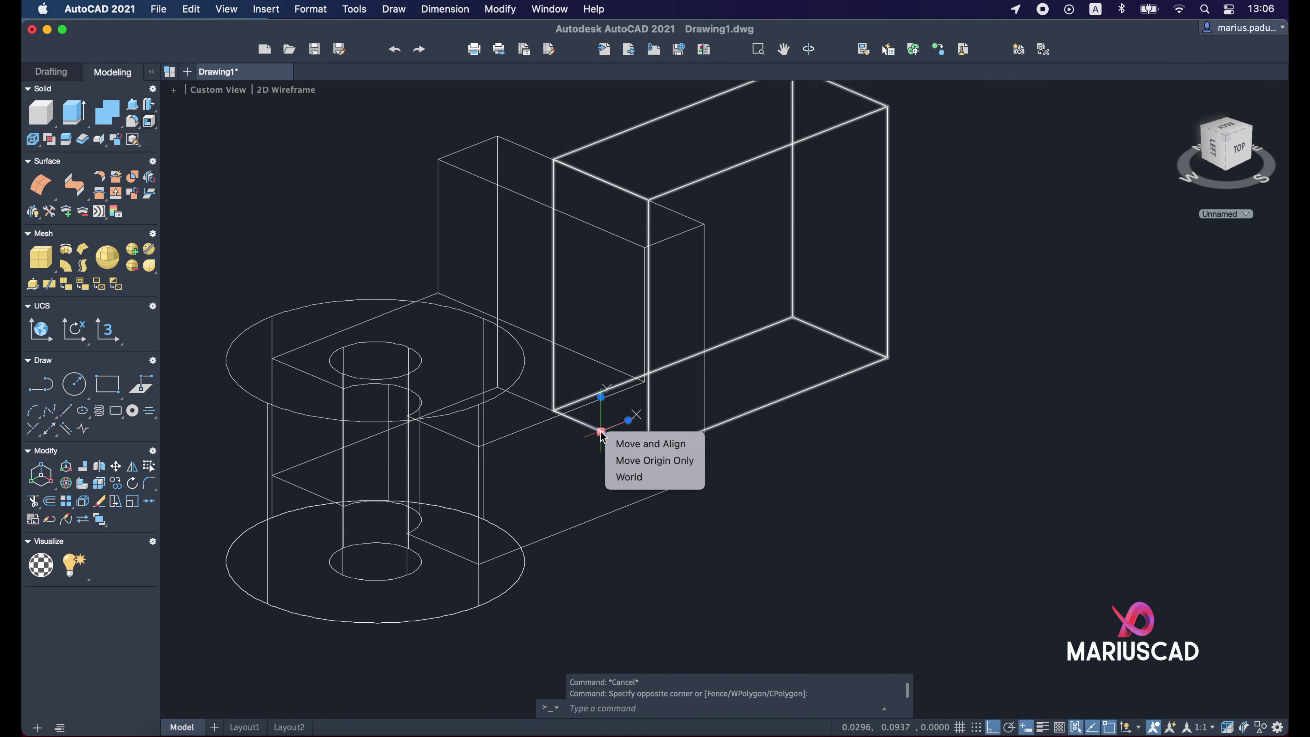
pyautogui.click(624, 460)
pyautogui.moveTo(923, 308); pyautogui.dragTo(855, 356, button='middle')
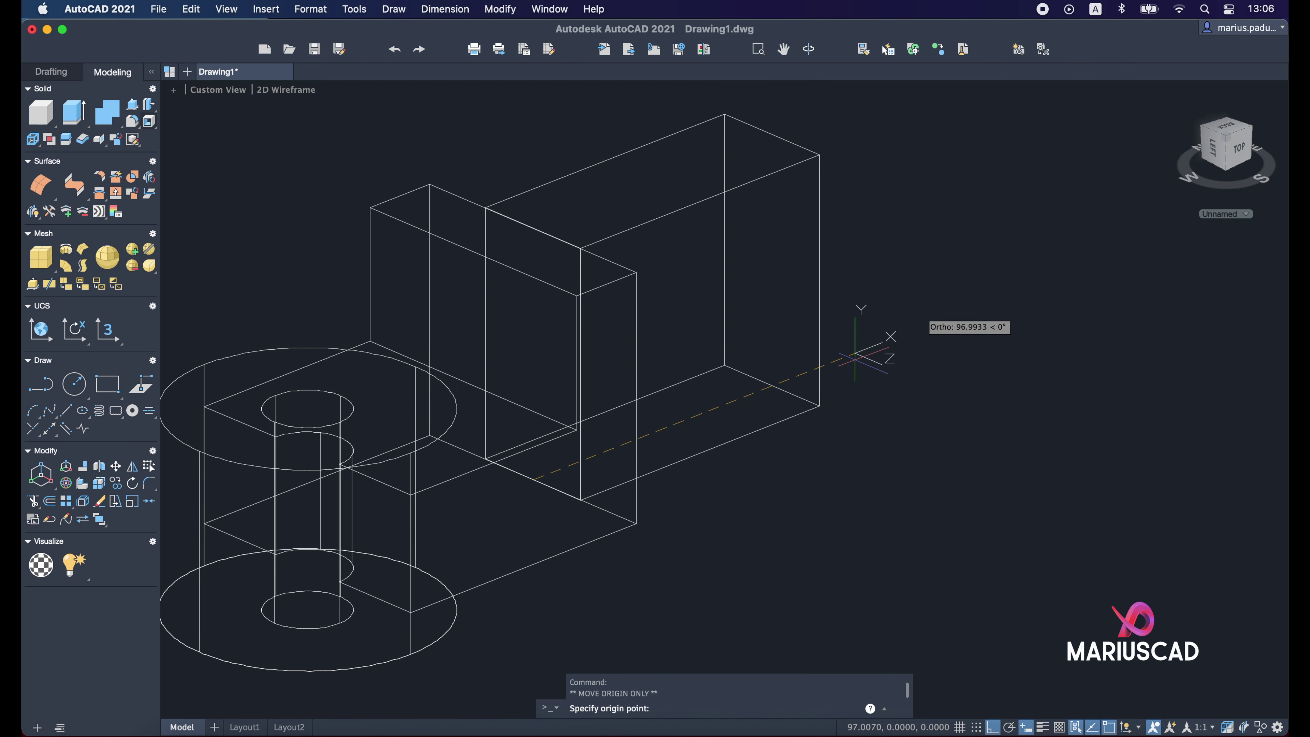
pyautogui.keyDown('shift'); pyautogui.rightClick(855, 358); pyautogui.keyUp('shift')
pyautogui.click(877, 372)
pyautogui.scroll(5, 787, 379)
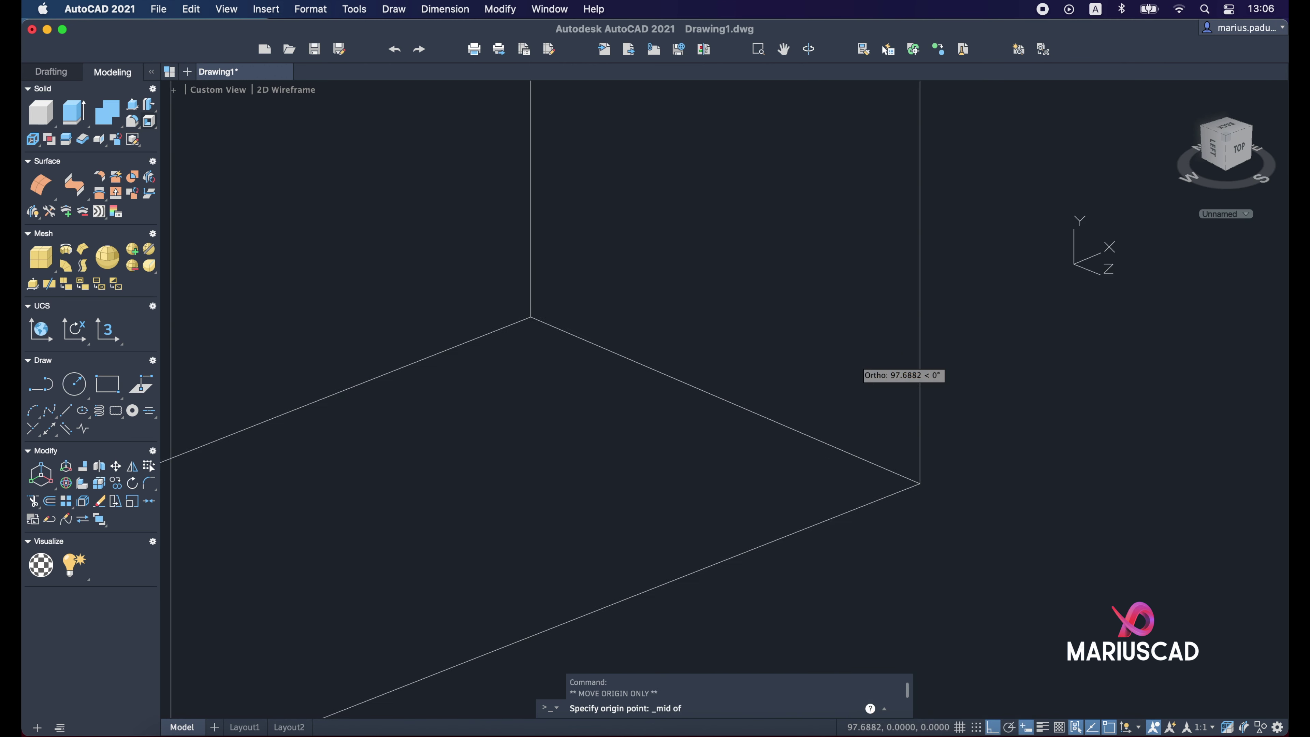
pyautogui.scroll(2, 767, 381)
pyautogui.click(700, 410)
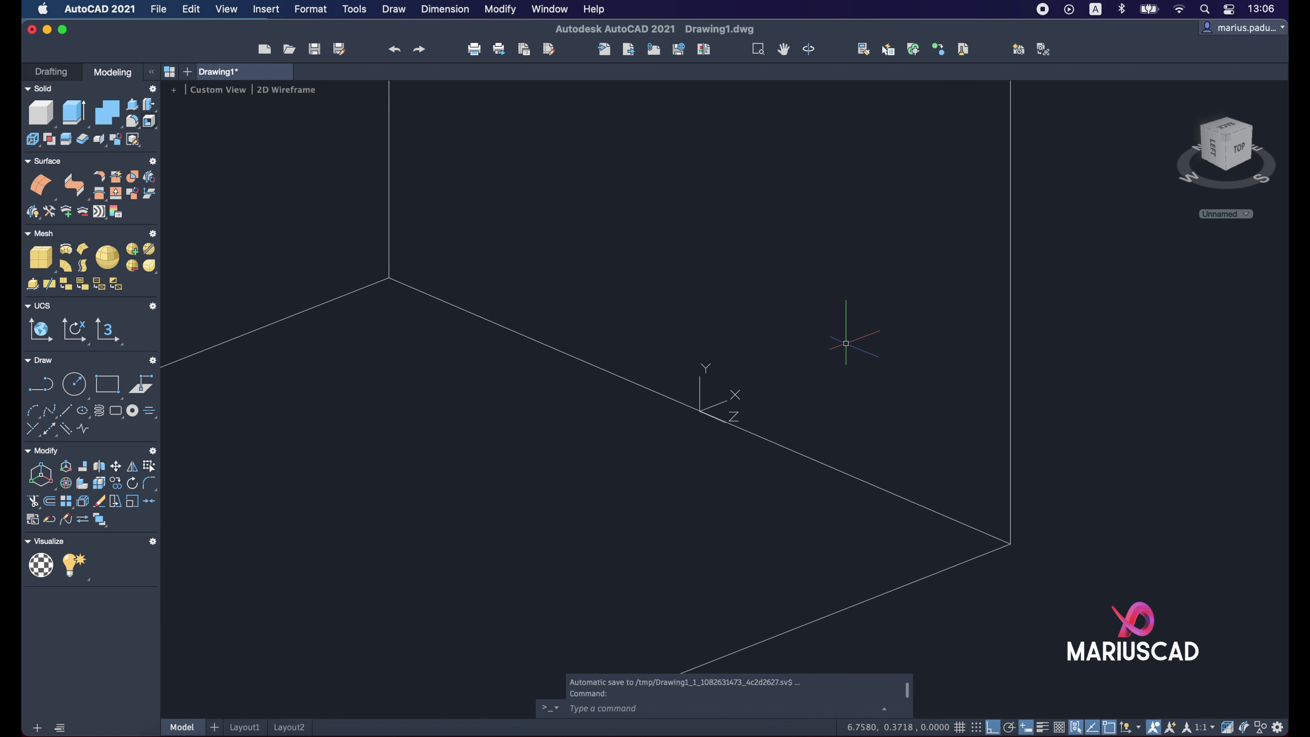
pyautogui.click(846, 343)
pyautogui.scroll(-2, 760, 357)
pyautogui.scroll(2, 760, 357)
pyautogui.press('Escape')
pyautogui.press('Escape')
# Step: Offset the UCS origin 32.5 units along Z
pyautogui.click(698, 387)
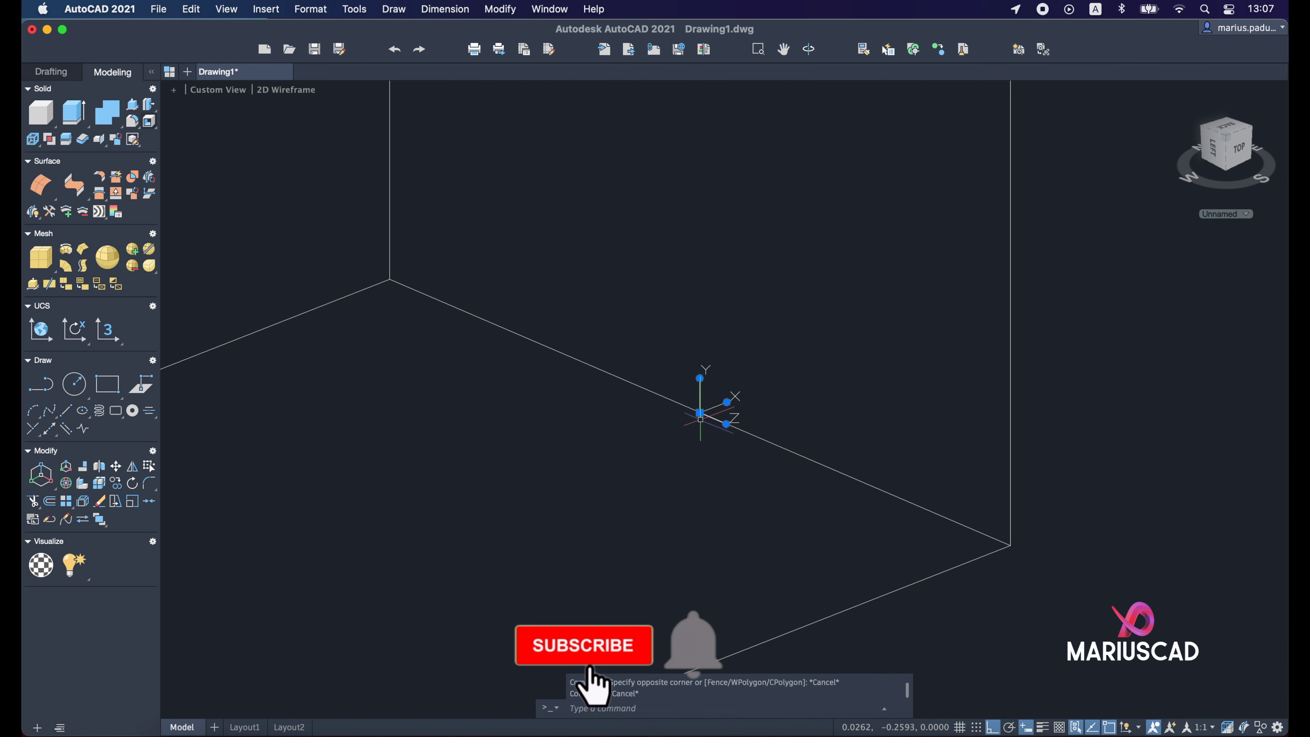
pyautogui.click(751, 438)
pyautogui.scroll(3, 714, 444)
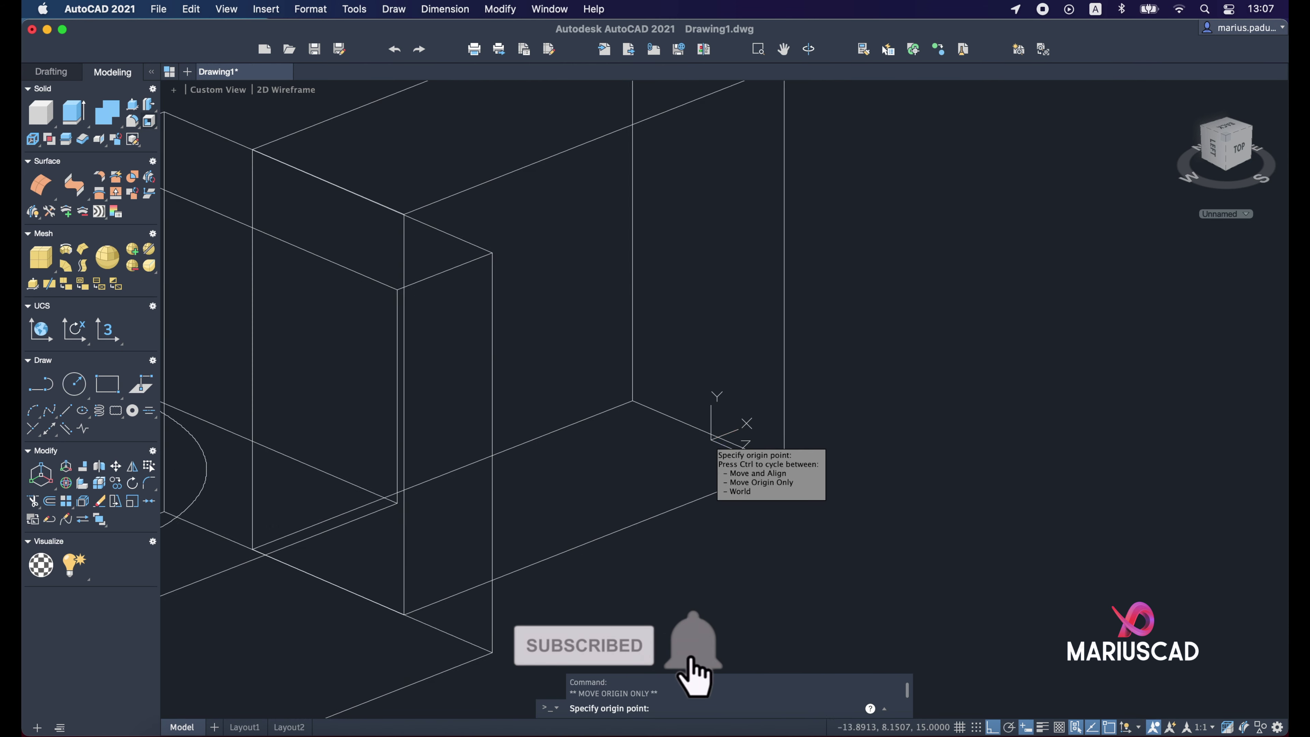
pyautogui.scroll(-3, 714, 444)
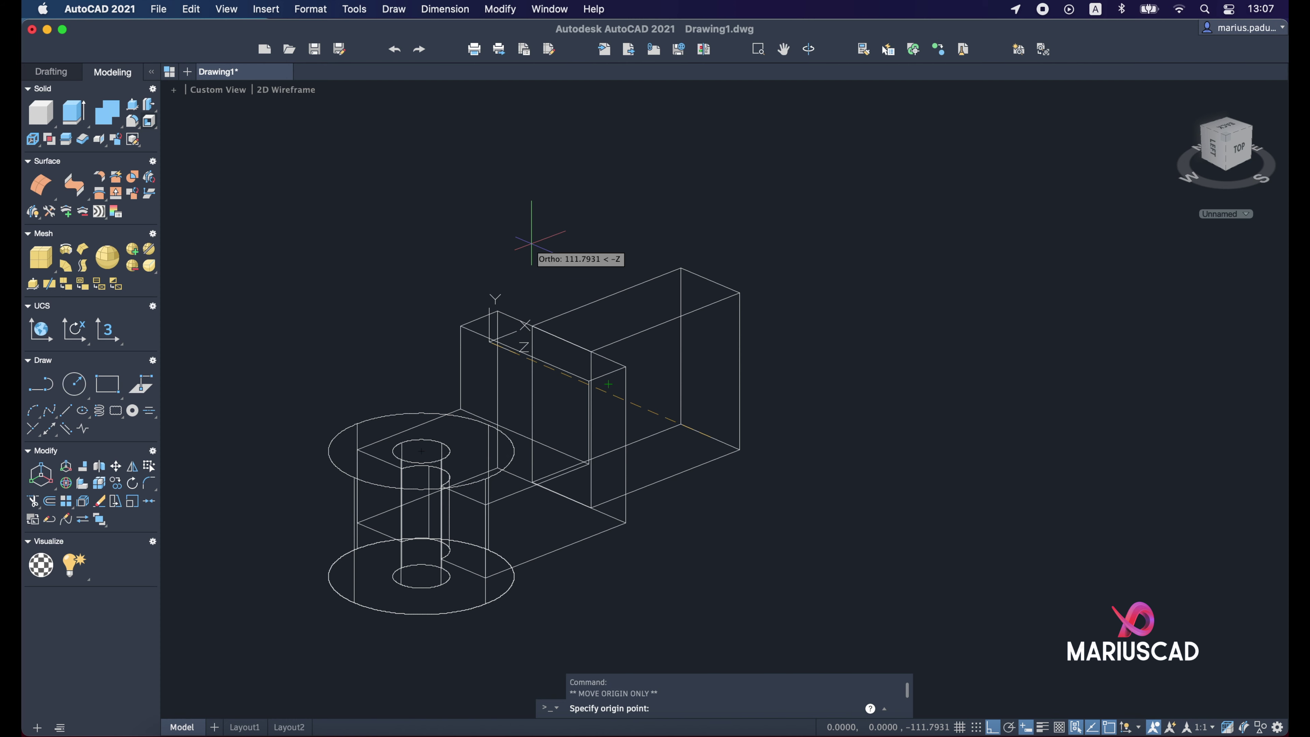
pyautogui.write('32.5')
pyautogui.press('Return')
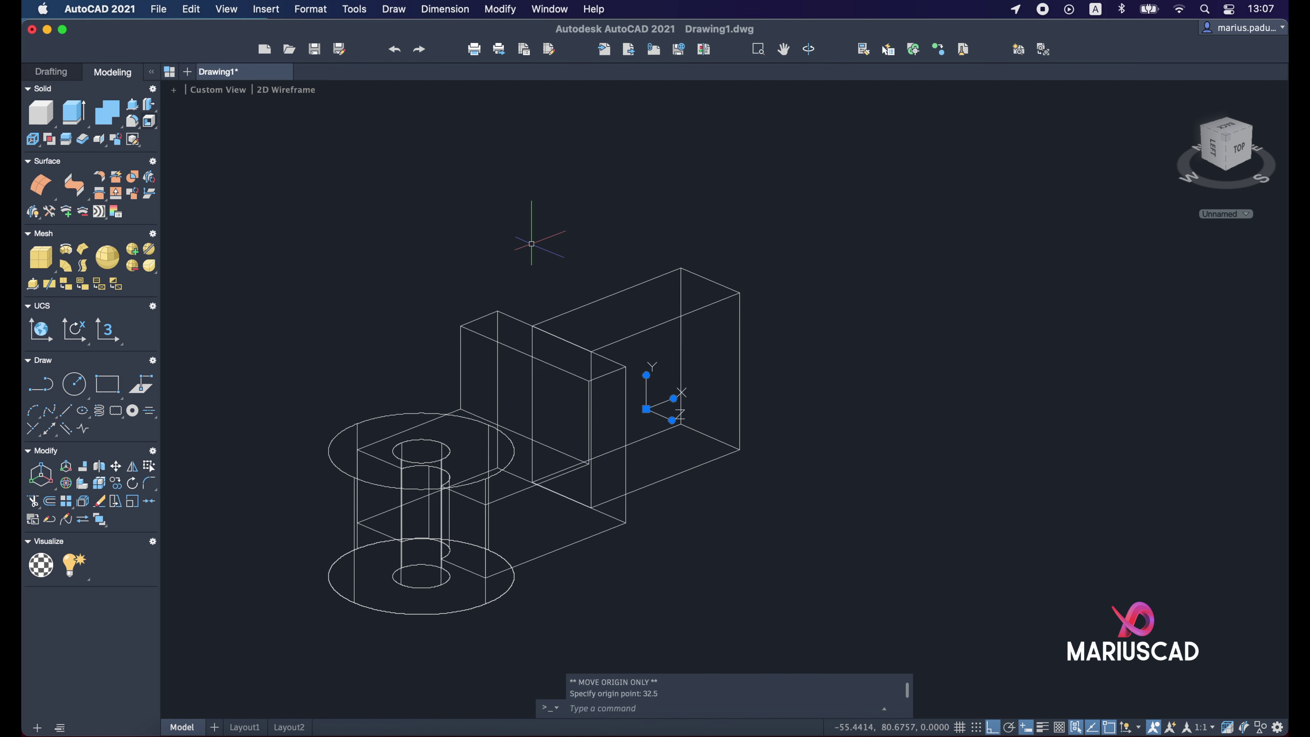
pyautogui.press('Escape')
pyautogui.moveTo(661, 386)
pyautogui.keyDown('shift'); pyautogui.mouseDown(button='middle')
pyautogui.moveTo(766, 333)
pyautogui.moveTo(654, 288)
pyautogui.moveTo(473, 333)
pyautogui.moveTo(734, 432)
pyautogui.moveTo(869, 407)
pyautogui.moveTo(827, 417)
pyautogui.moveTo(901, 418)
pyautogui.mouseUp(button='middle'); pyautogui.keyUp('shift')
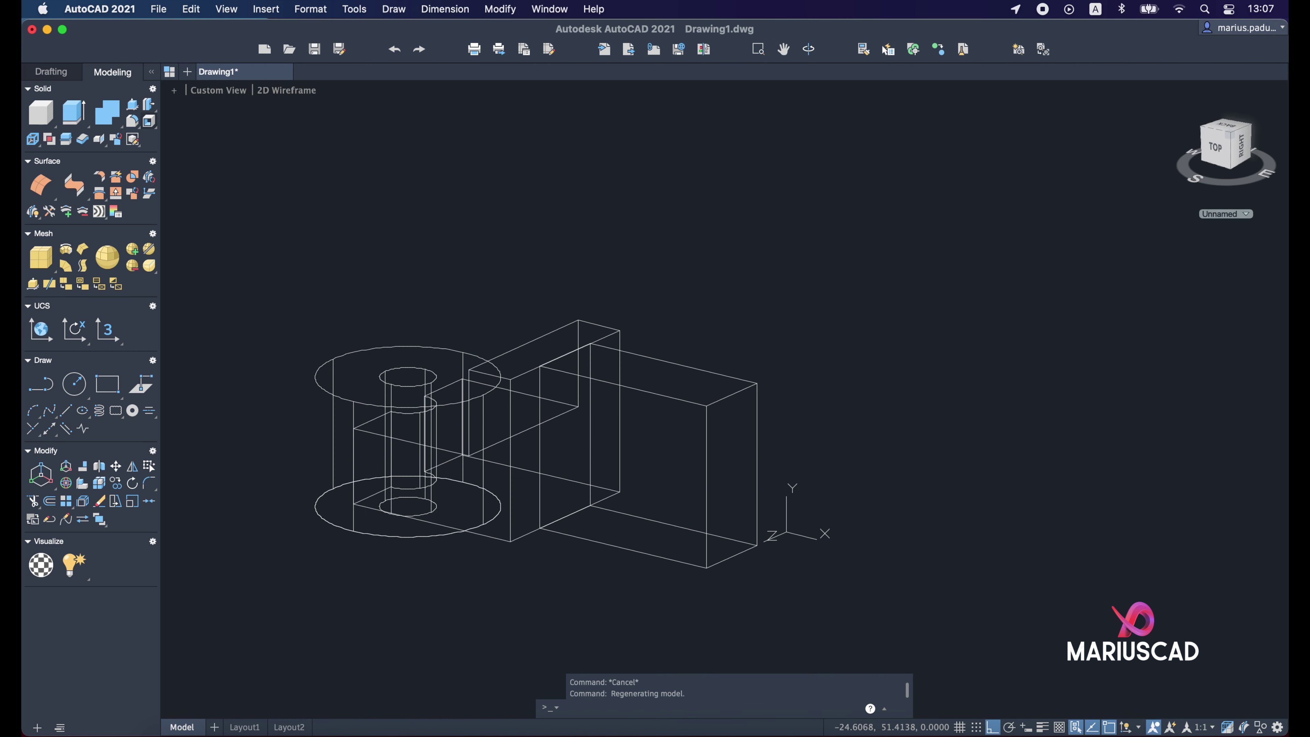
# Step: Draw a Ø60 circle centred at 0,0
pyautogui.write('circle')
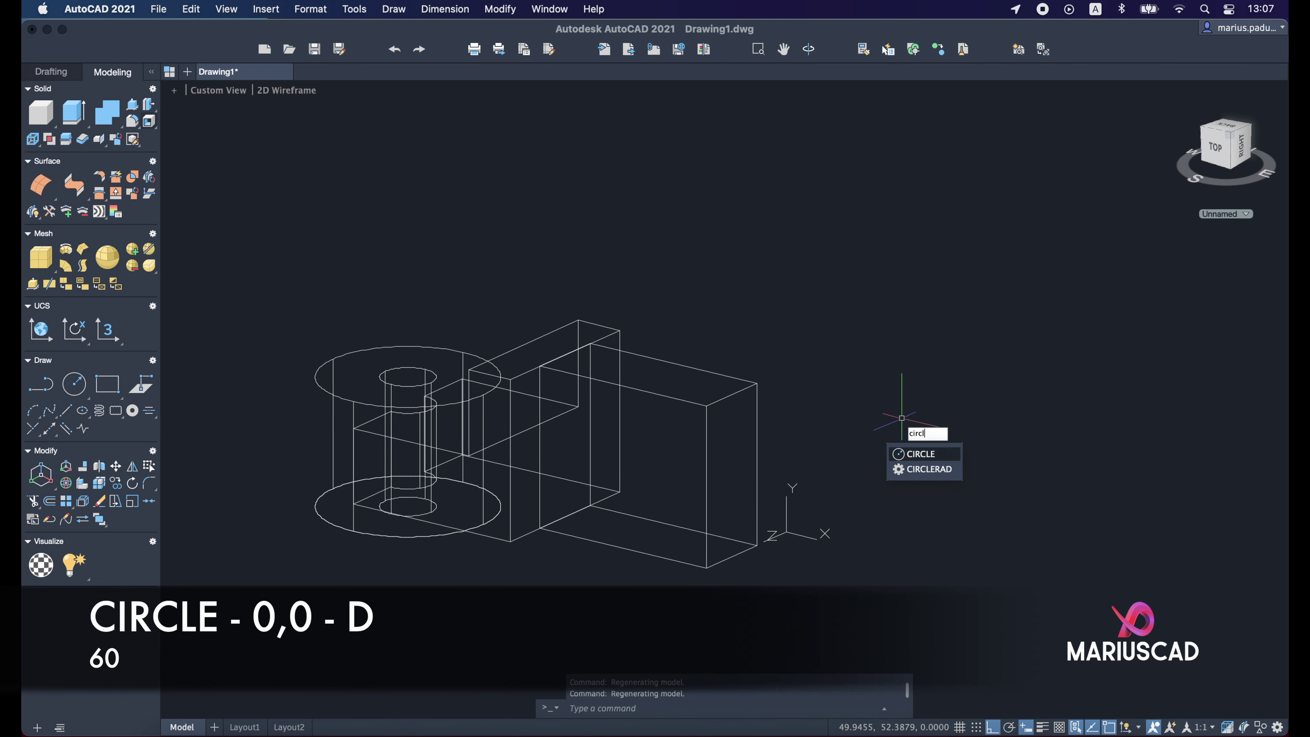
pyautogui.press('Return')
pyautogui.write('0,0')
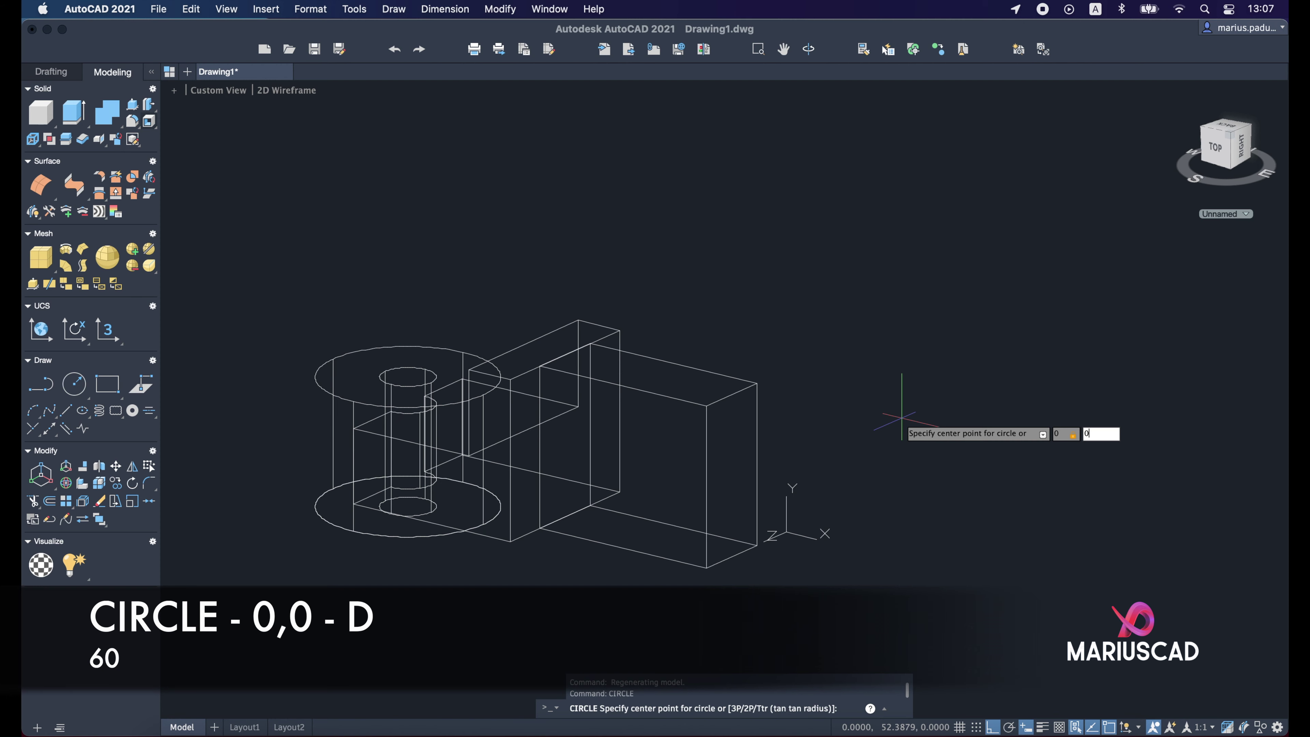
pyautogui.press('Return')
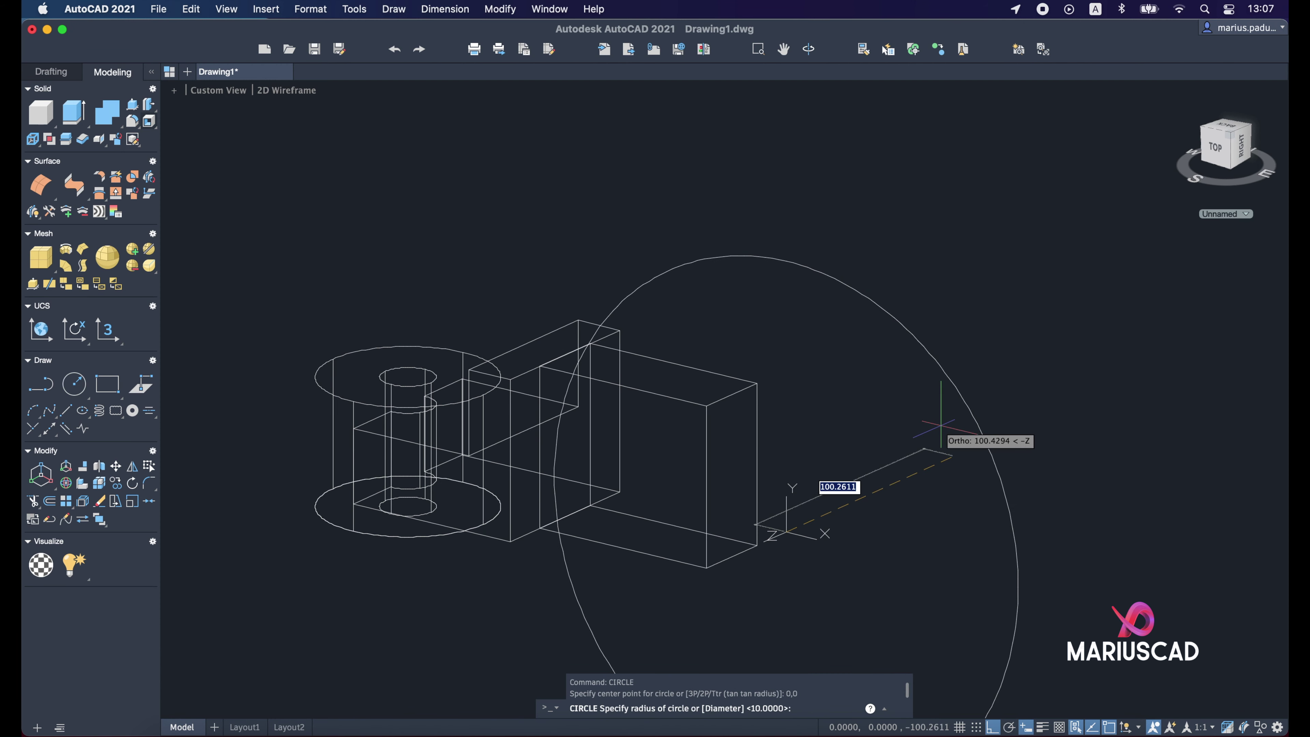
pyautogui.write('d')
pyautogui.press('Return')
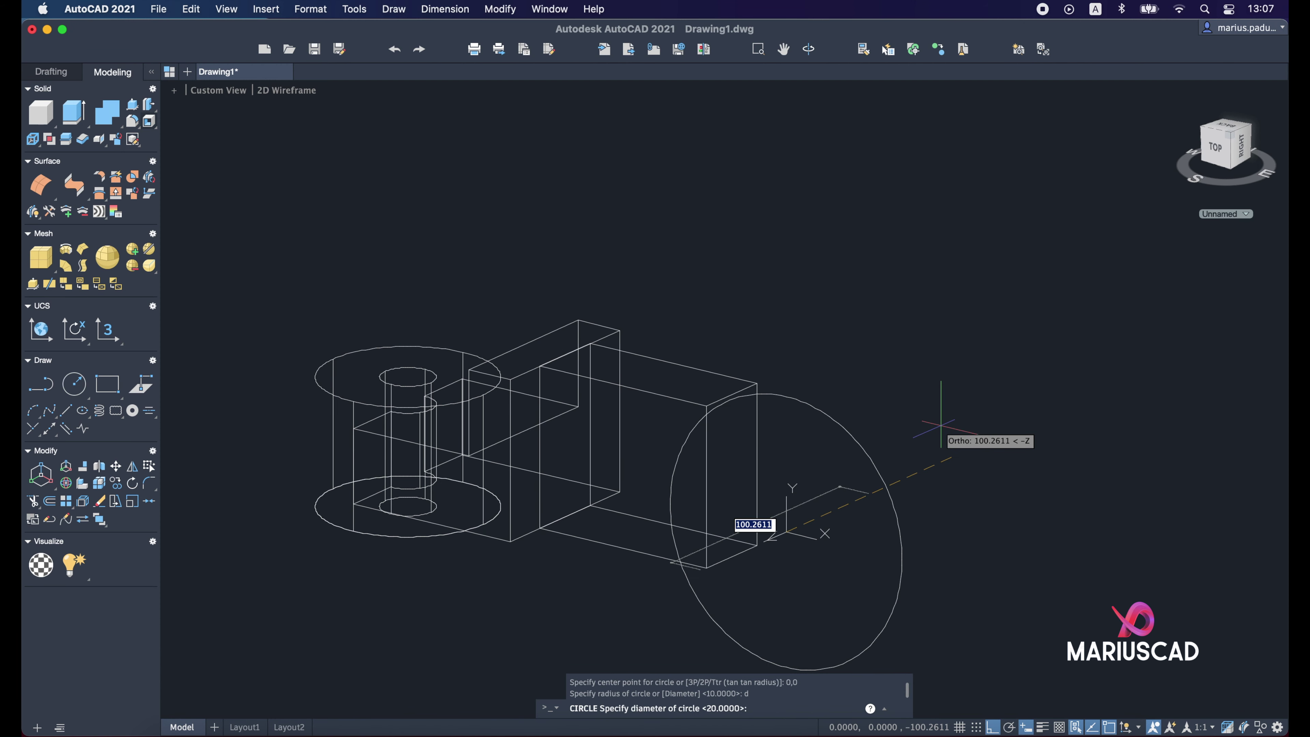
pyautogui.write('60')
pyautogui.press('Return')
pyautogui.keyDown('shift'); pyautogui.moveTo(941, 430); pyautogui.dragTo(929, 518, button='middle'); pyautogui.keyUp('shift')
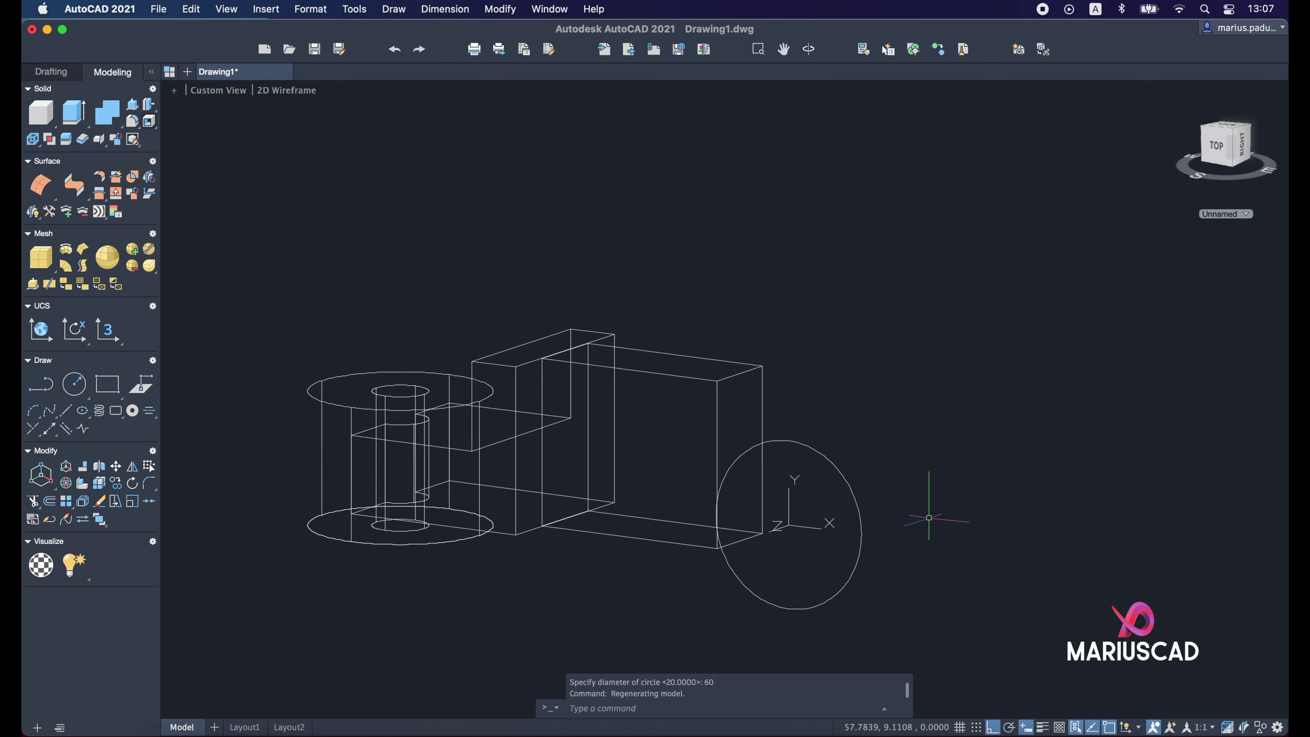
# Step: Add a concentric Ø25 circle and pull the ring 50 into a hollow boss
pyautogui.write('circle')
pyautogui.press('Return')
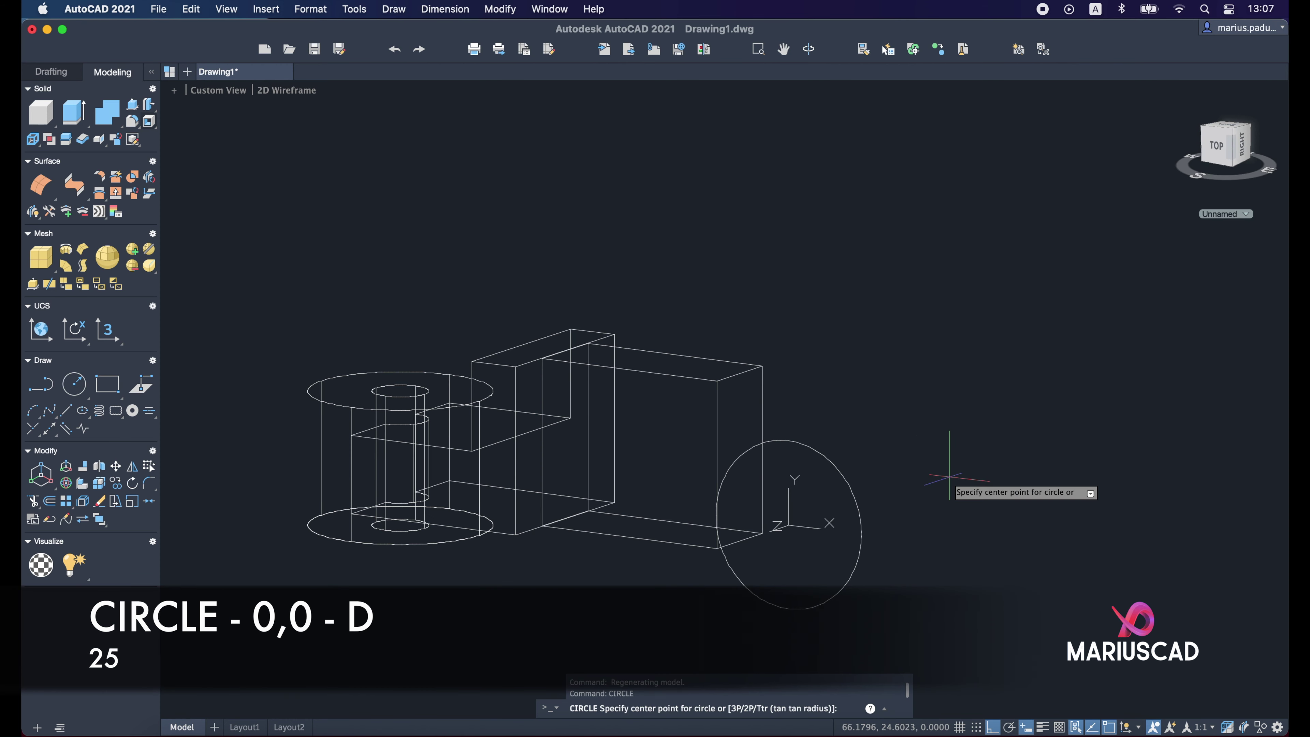
pyautogui.write('0,0')
pyautogui.press('Return')
pyautogui.write('d')
pyautogui.press('Return')
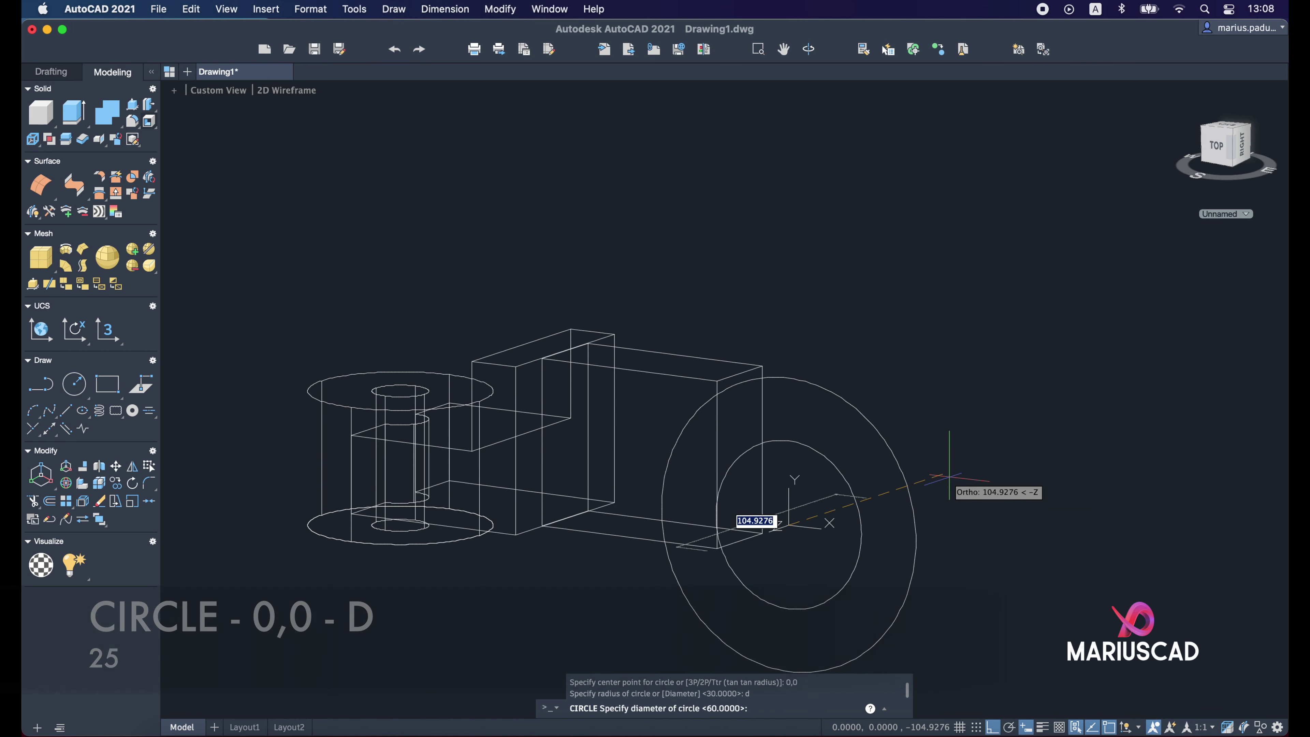
pyautogui.write('2')
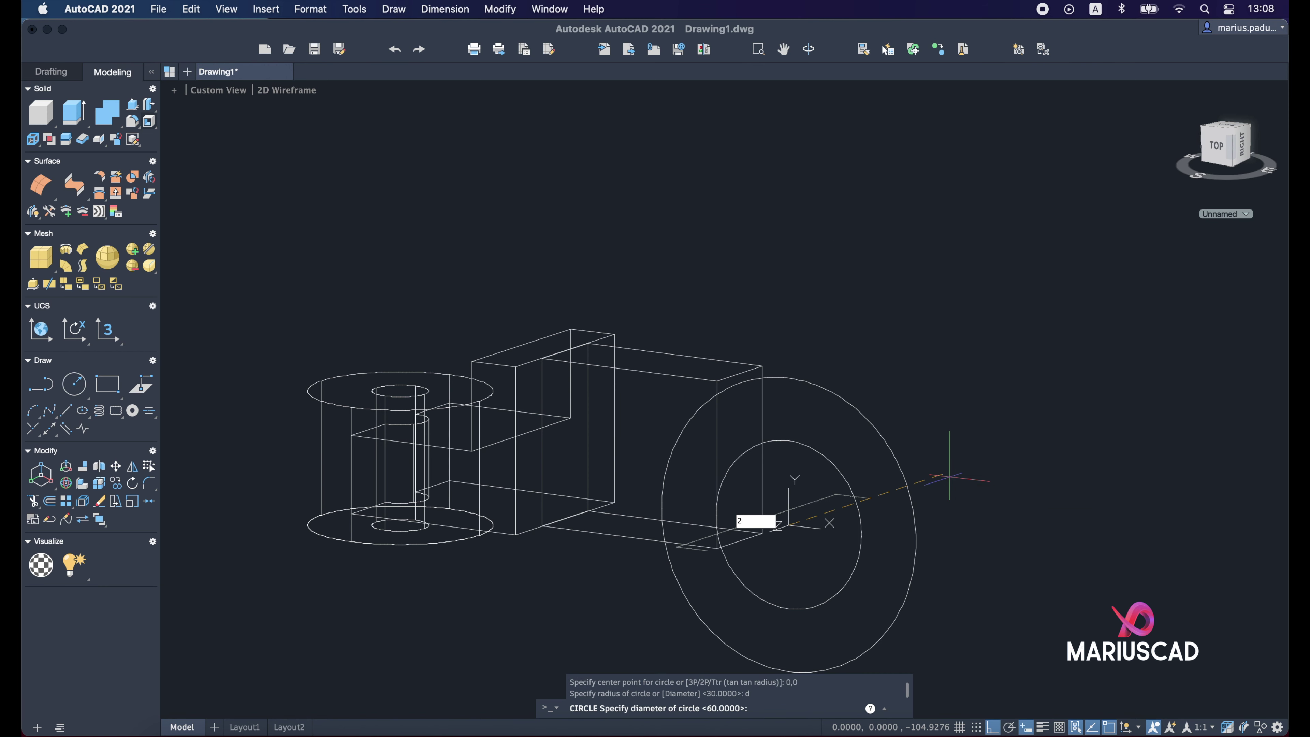
pyautogui.write('05')
pyautogui.press('Return')
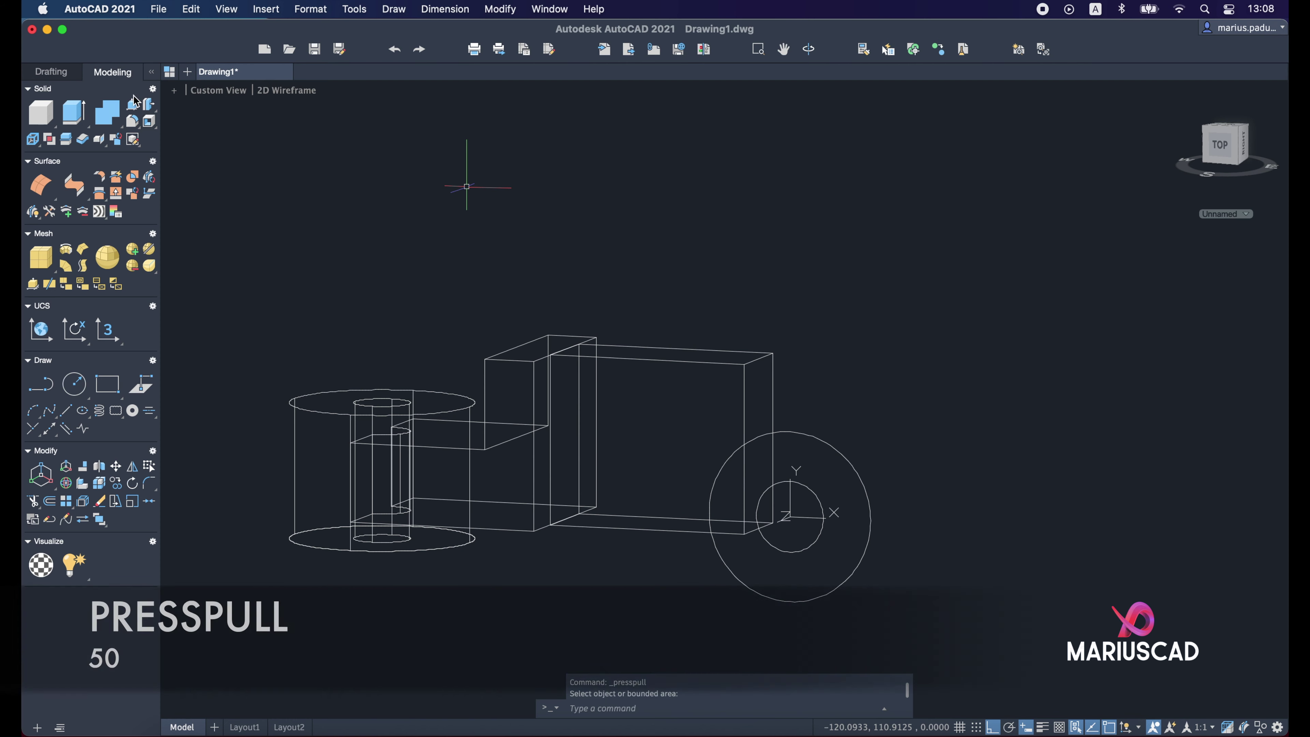
pyautogui.click(826, 482)
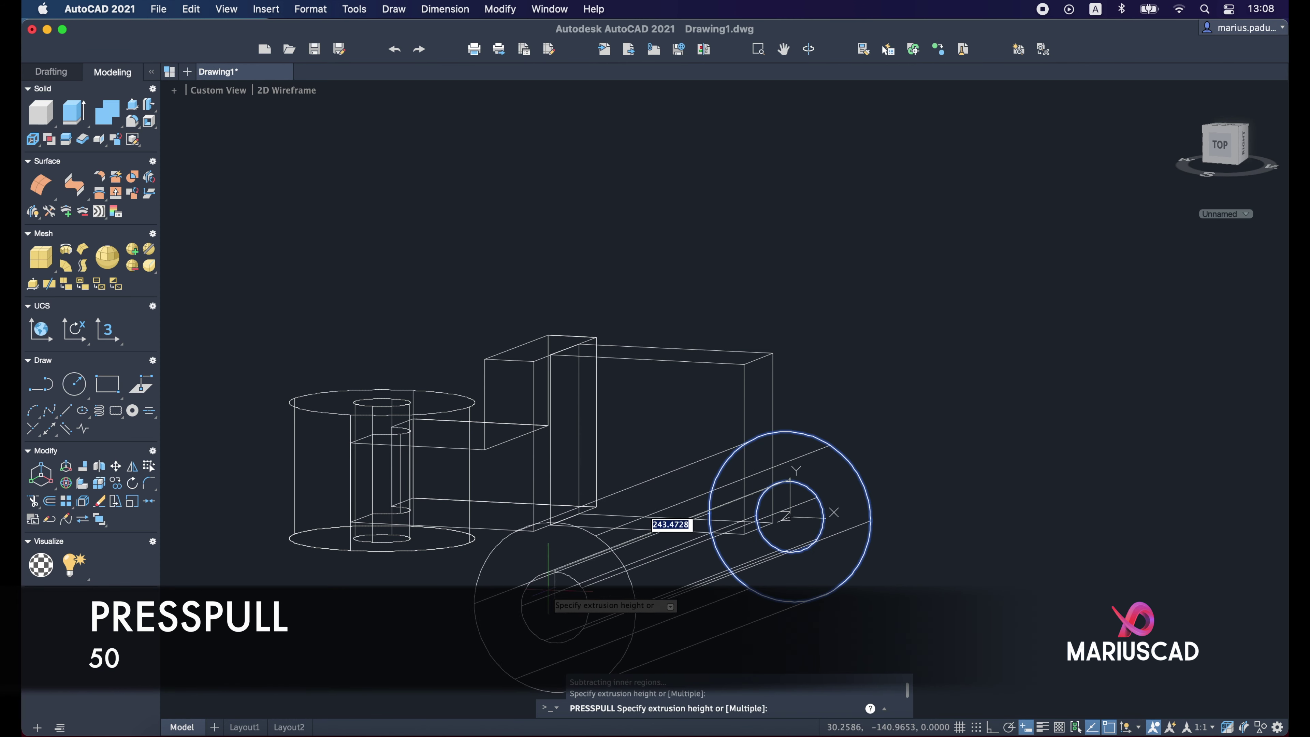
pyautogui.moveTo(545, 587); pyautogui.dragTo(584, 430, button='middle')
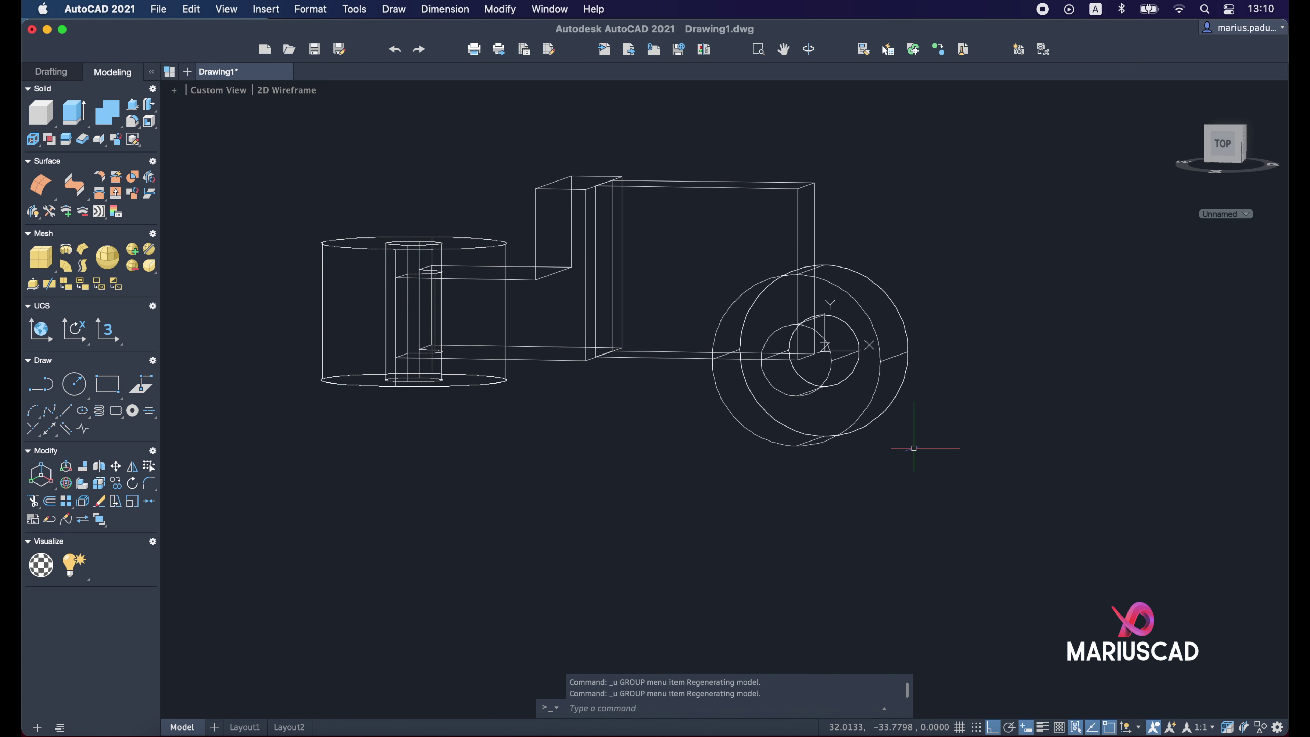
# Step: Select the hollow boss and move it, snapping the destination to a midpoint
pyautogui.keyDown('shift'); pyautogui.moveTo(954, 423); pyautogui.dragTo(795, 541, button='middle'); pyautogui.keyUp('shift')
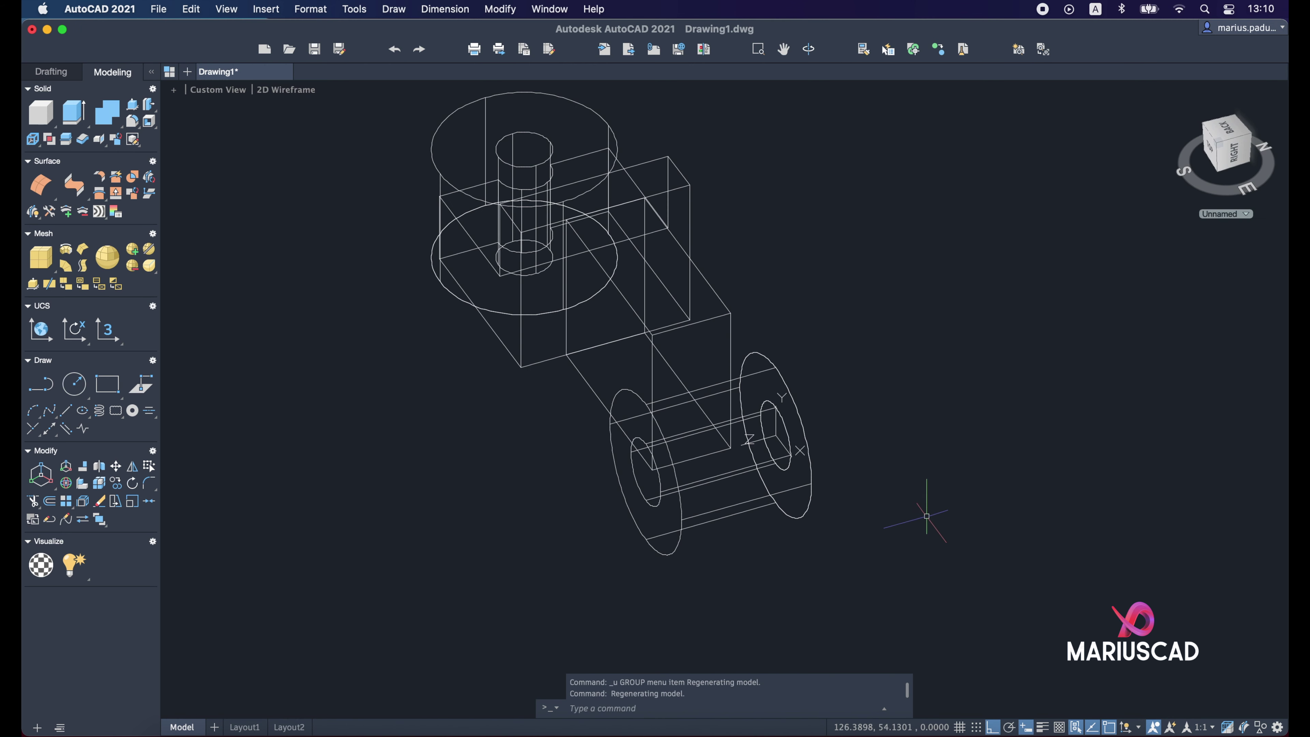
pyautogui.click(927, 516)
pyautogui.click(752, 410)
pyautogui.scroll(2, 812, 487)
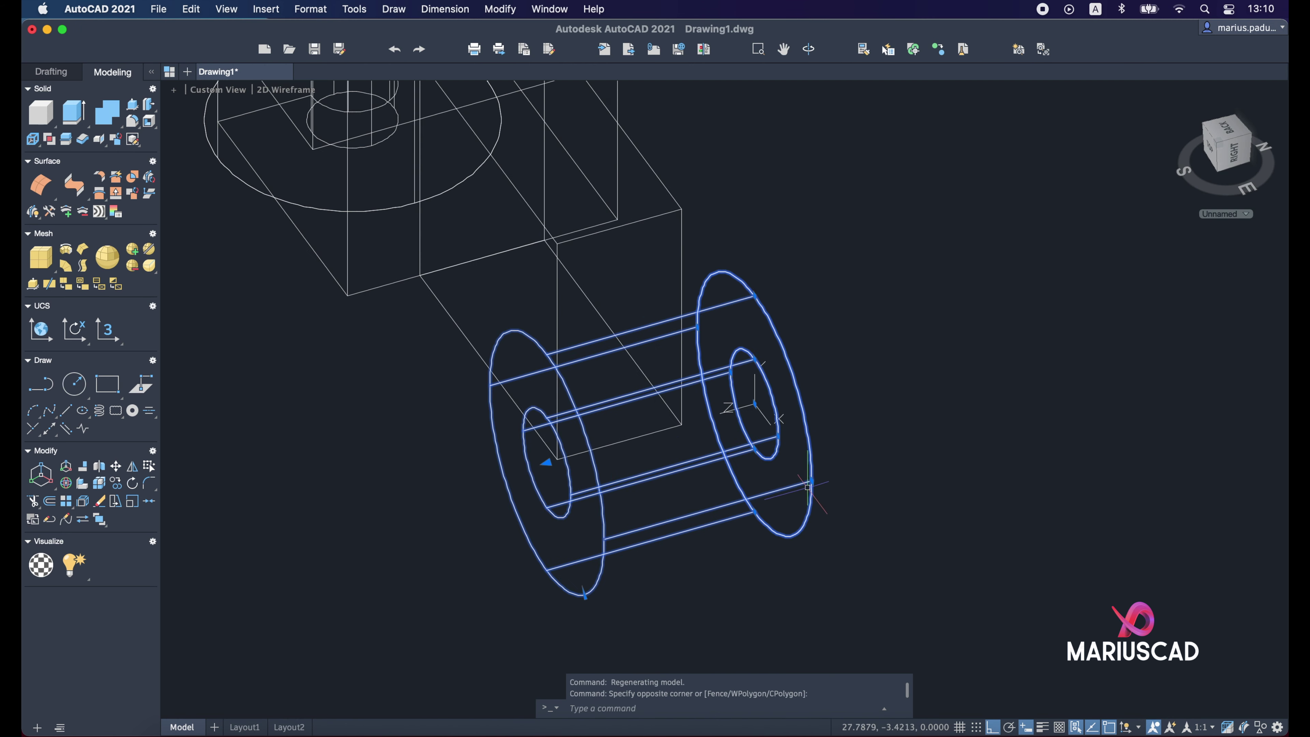
pyautogui.scroll(2, 747, 464)
pyautogui.scroll(2, 710, 453)
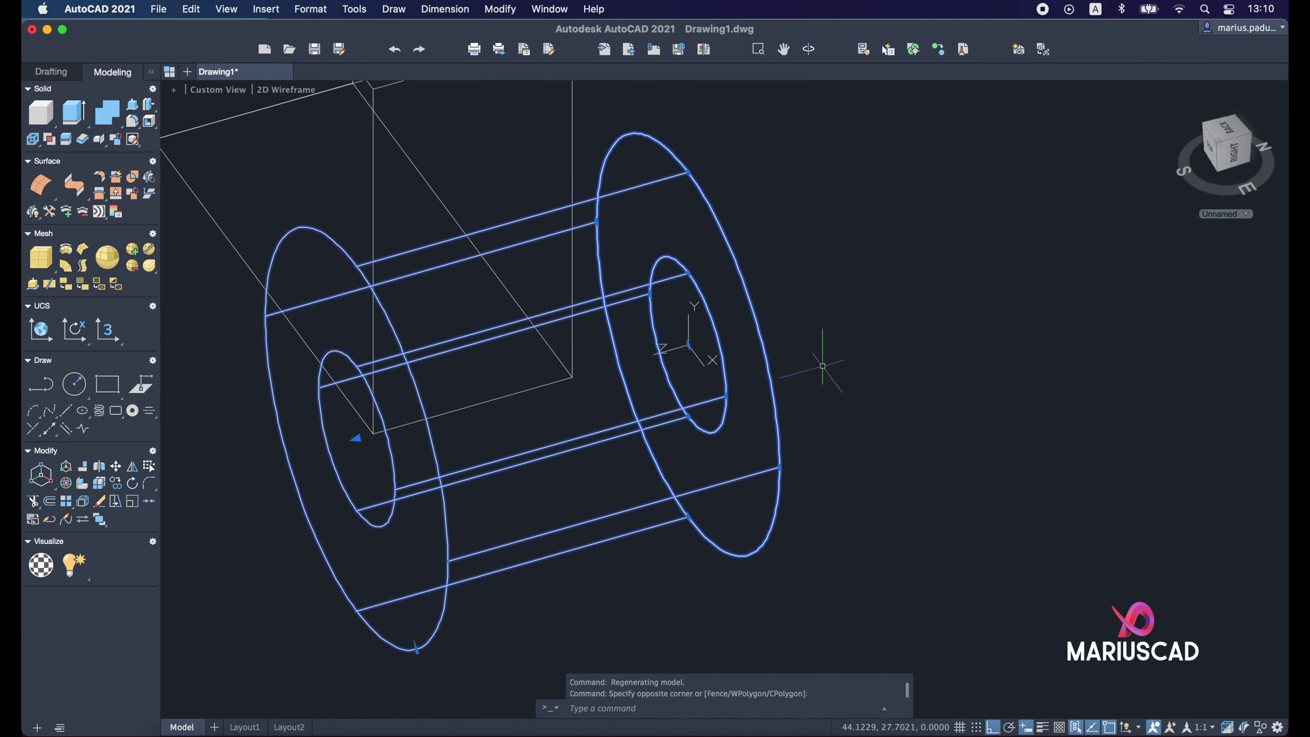
pyautogui.write('M')
pyautogui.press('Return')
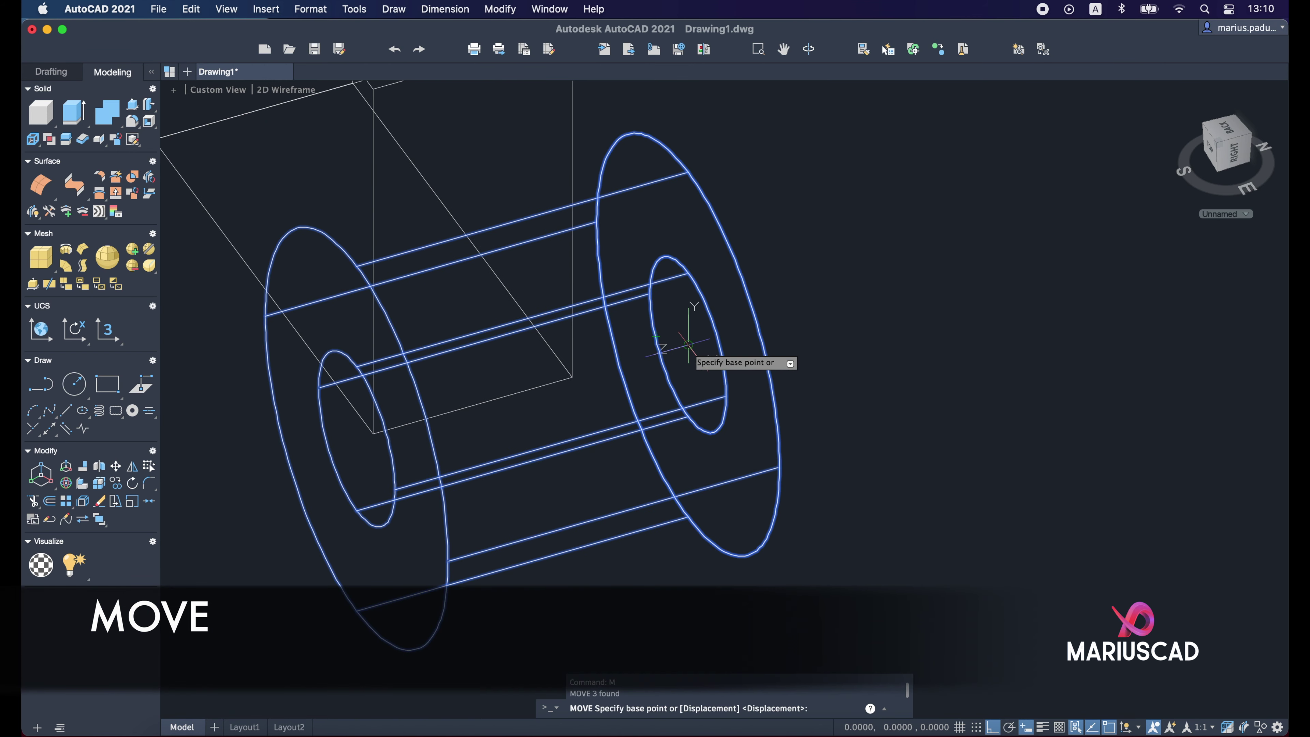
pyautogui.click(689, 344)
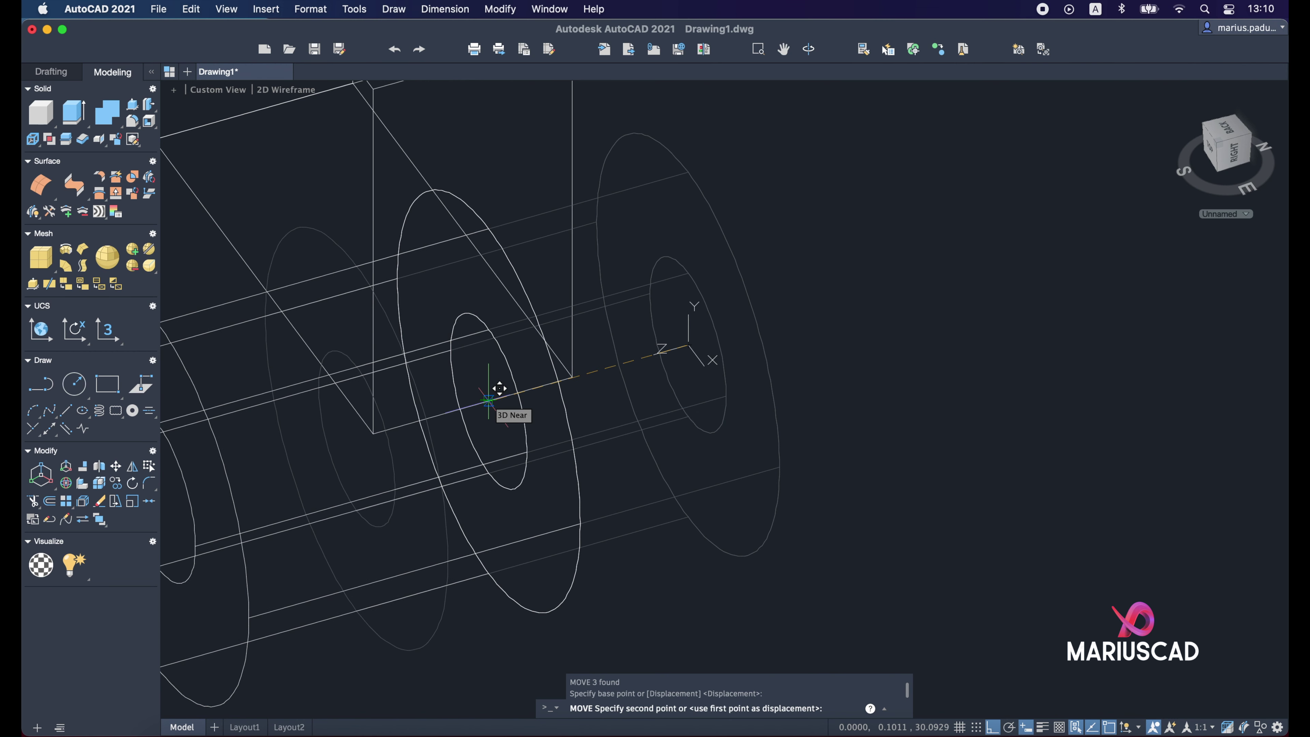
pyautogui.keyDown('shift'); pyautogui.rightClick(489, 404); pyautogui.keyUp('shift')
pyautogui.click(532, 375)
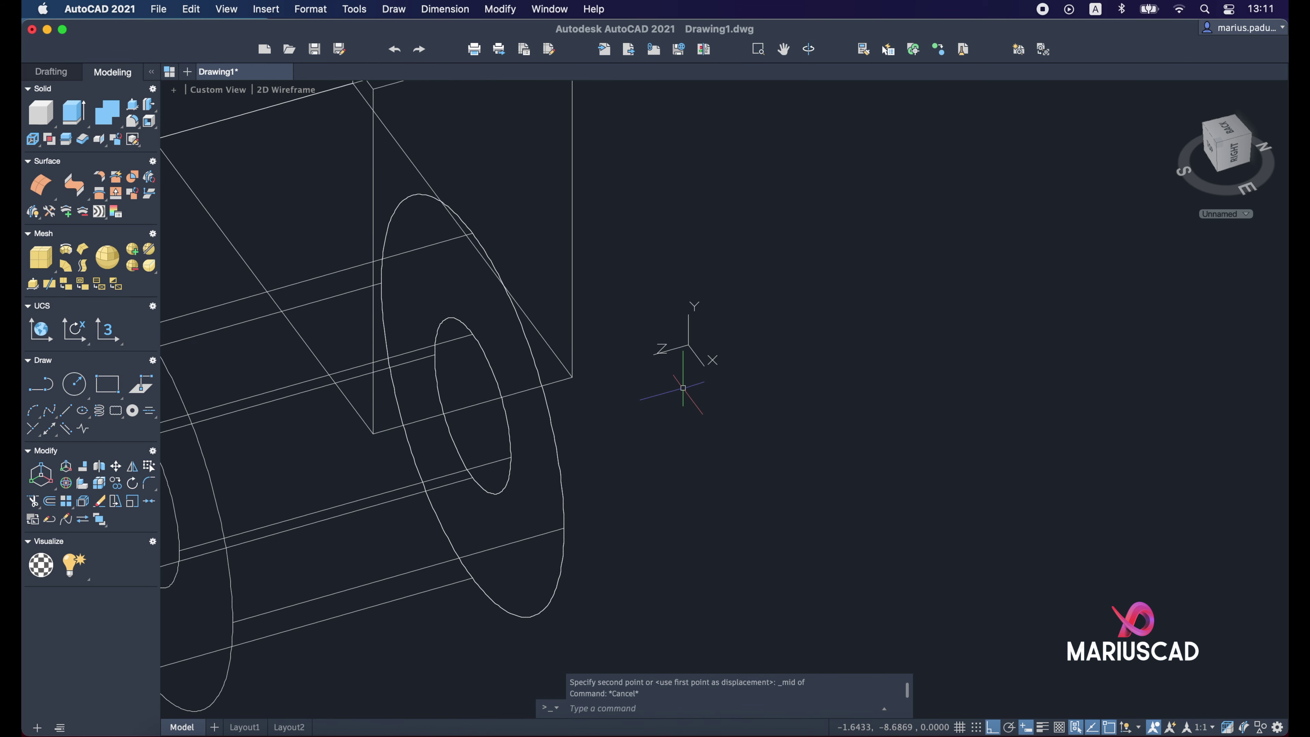
# Step: Reselect the hollow boss and move it 25 units sideways onto the box end
pyautogui.moveTo(683, 388)
pyautogui.keyDown('shift'); pyautogui.mouseDown(button='middle')
pyautogui.moveTo(701, 432)
pyautogui.moveTo(710, 380)
pyautogui.mouseUp(button='middle'); pyautogui.keyUp('shift')
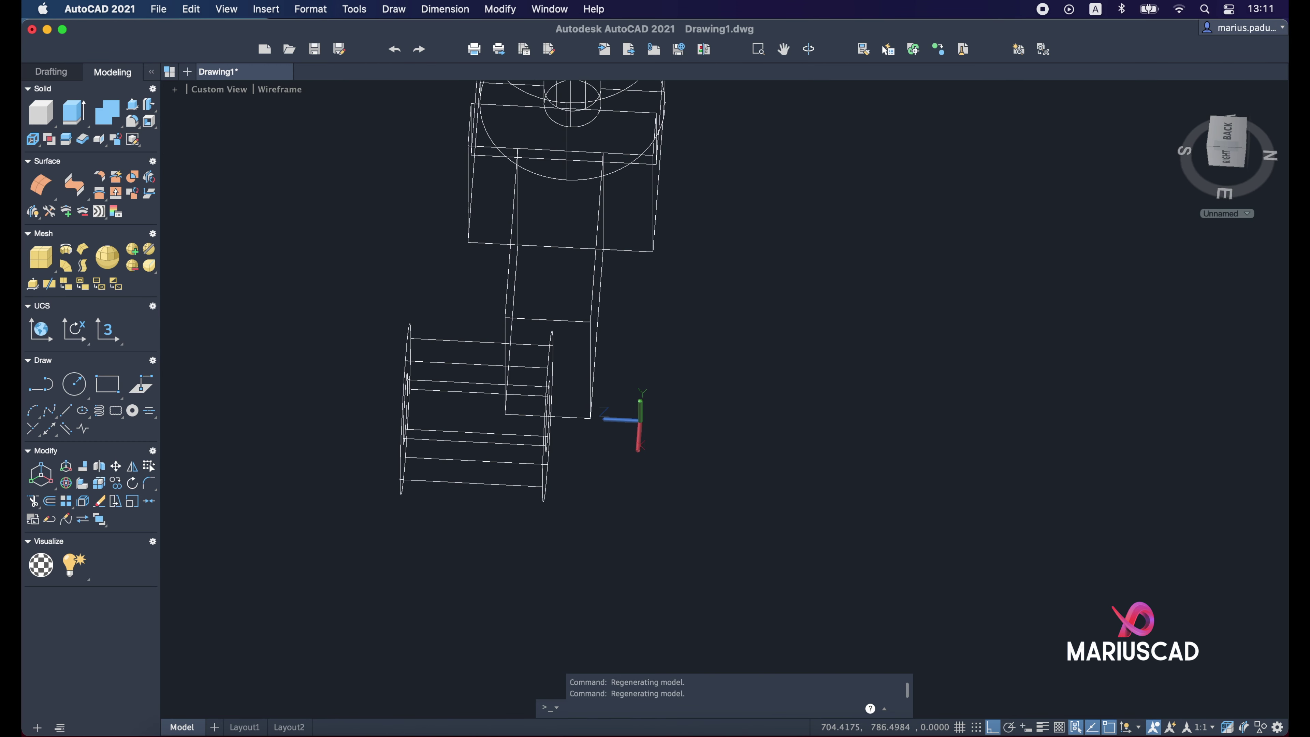
pyautogui.click(605, 534)
pyautogui.click(361, 436)
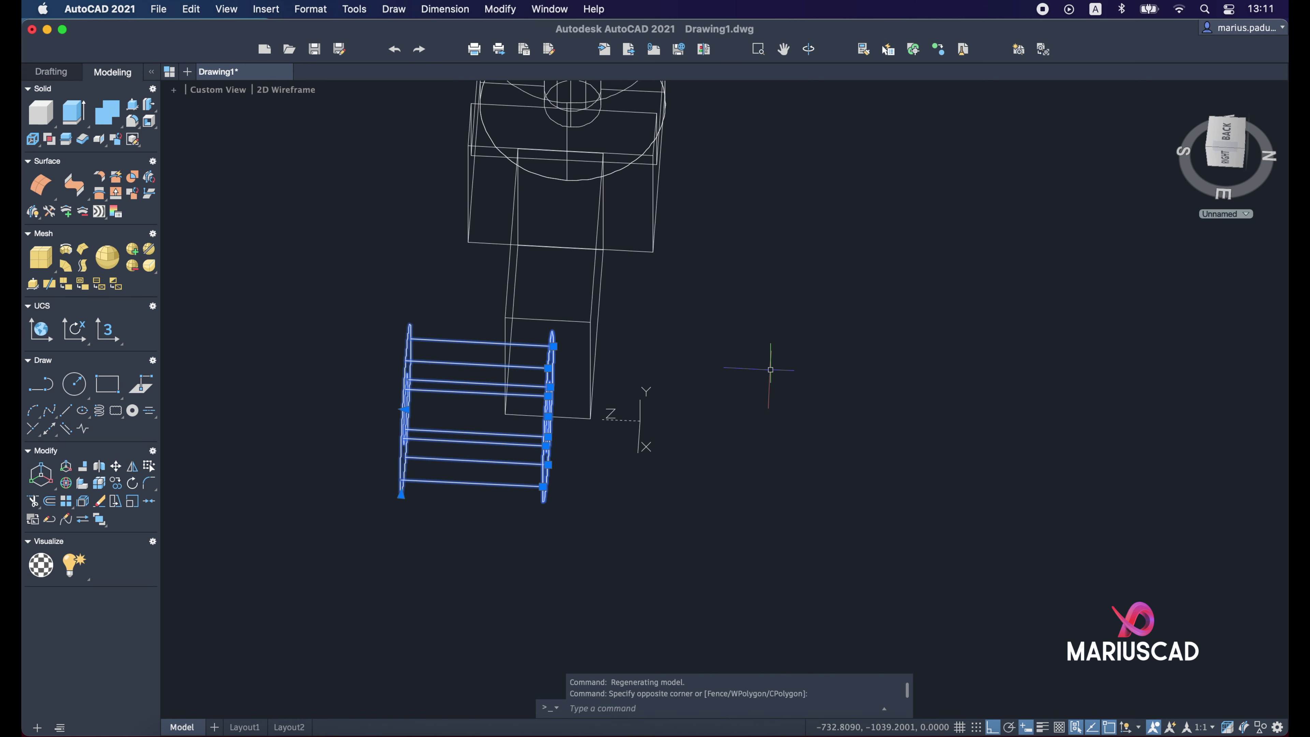
pyautogui.write('m')
pyautogui.press('Return')
pyautogui.click(783, 373)
pyautogui.write('25')
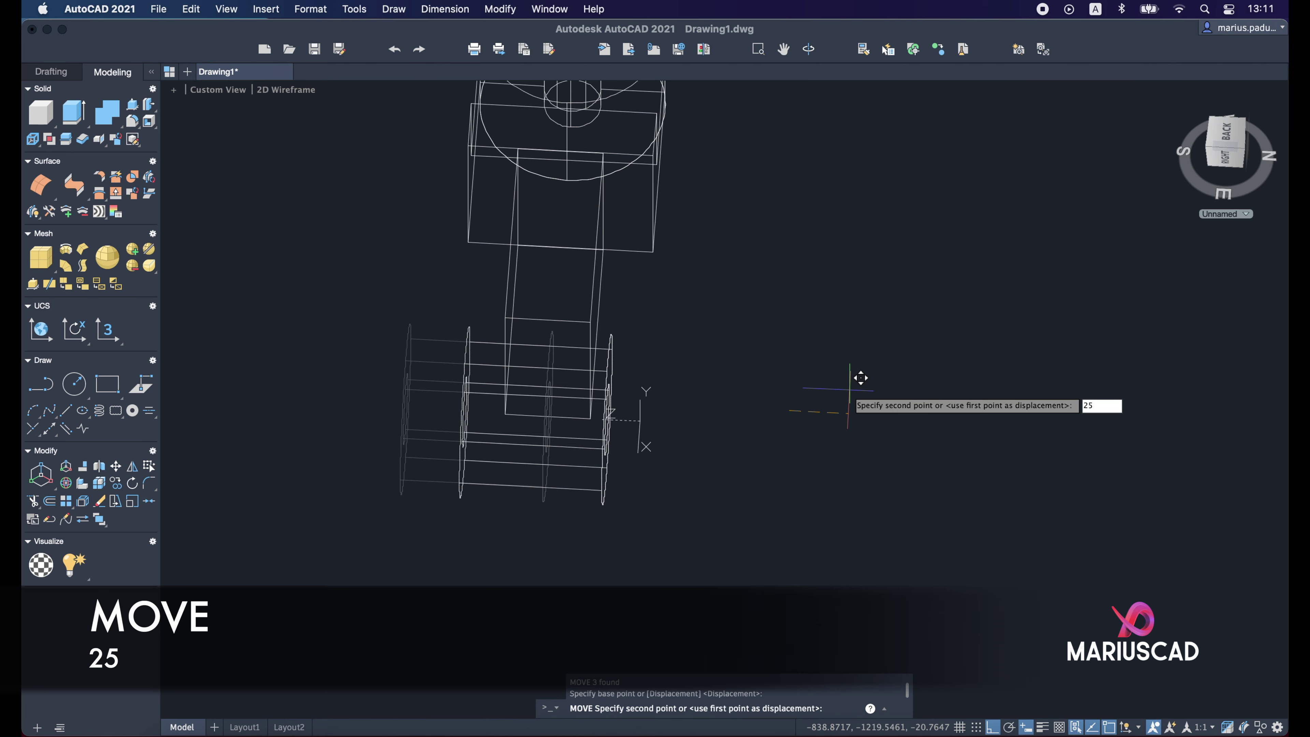
pyautogui.press('Return')
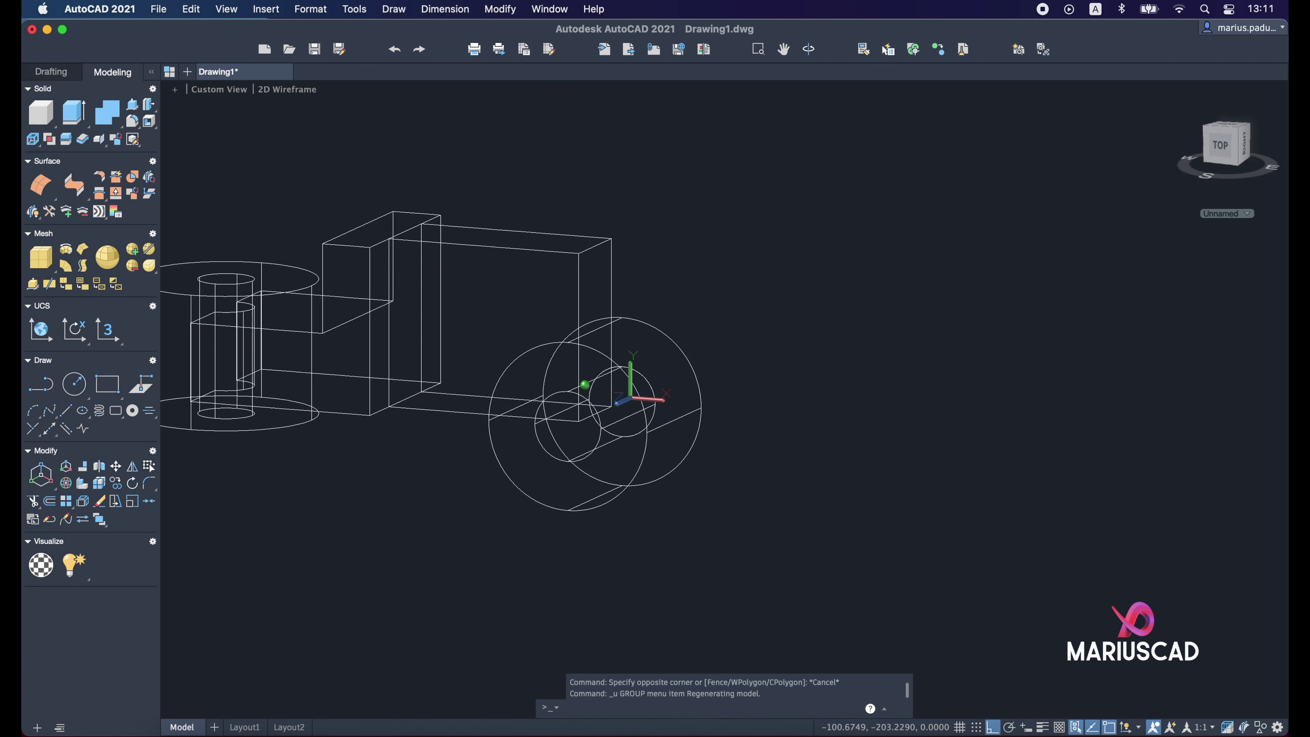
# Step: Move the boss's three circles 30 units along their axis, then undo the last step
pyautogui.click(765, 506)
pyautogui.click(630, 313)
pyautogui.moveTo(670, 412)
pyautogui.keyDown('shift'); pyautogui.mouseDown(button='middle')
pyautogui.moveTo(756, 406)
pyautogui.moveTo(763, 391)
pyautogui.mouseUp(button='middle'); pyautogui.keyUp('shift')
pyautogui.write('m')
pyautogui.press('Return')
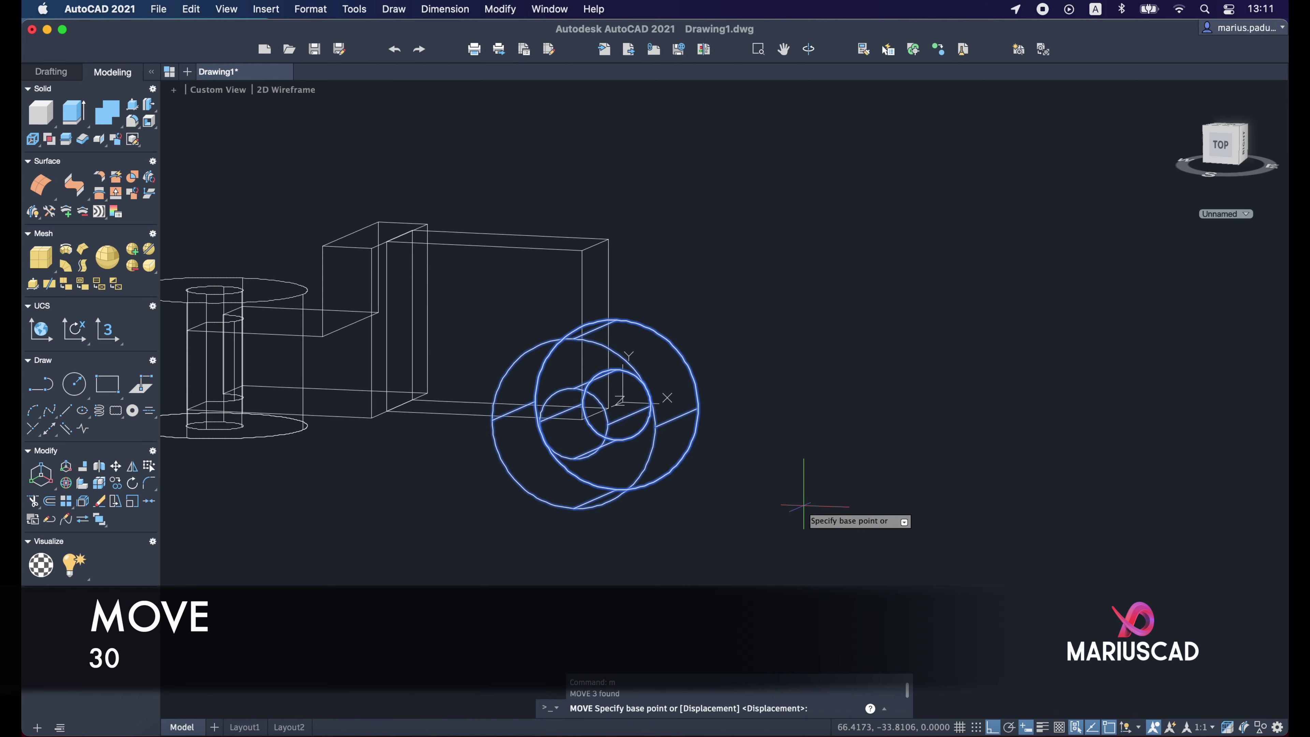
pyautogui.click(803, 508)
pyautogui.write('30')
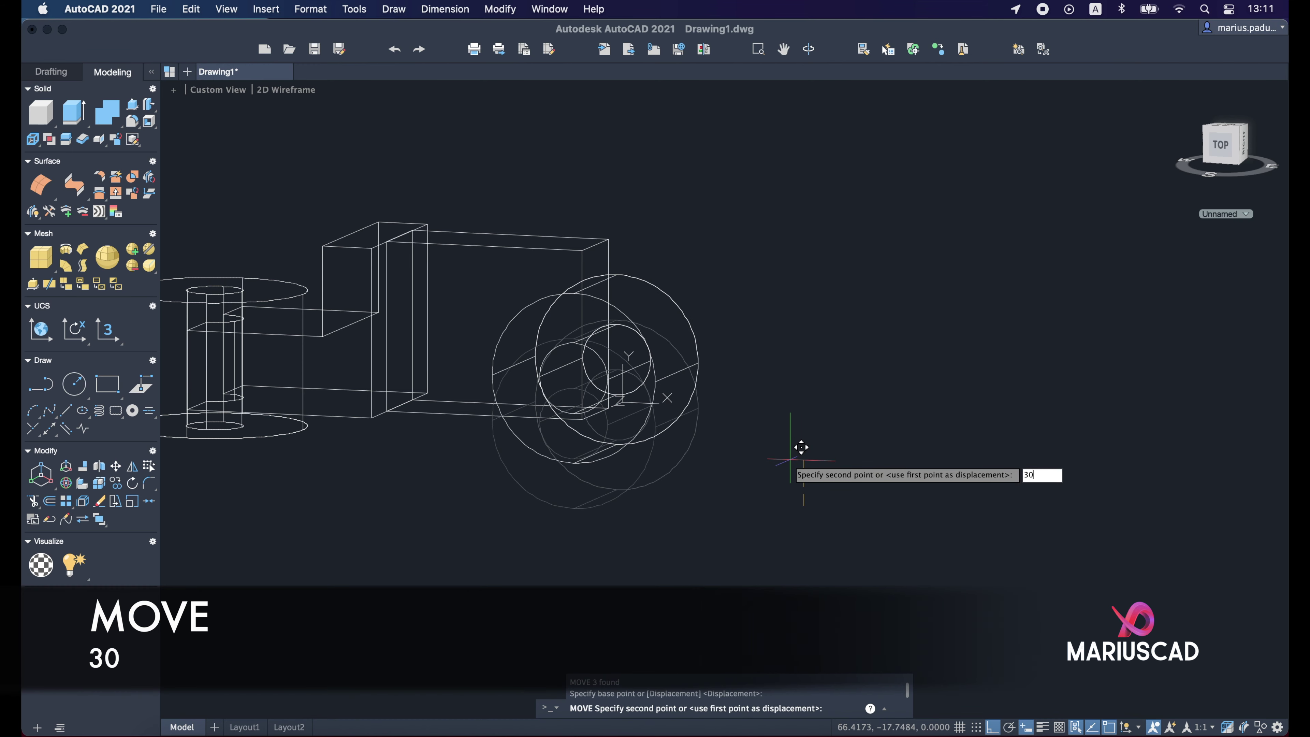
pyautogui.press('Return')
pyautogui.moveTo(693, 460)
pyautogui.keyDown('shift'); pyautogui.mouseDown(button='middle')
pyautogui.moveTo(509, 497)
pyautogui.moveTo(430, 440)
pyautogui.moveTo(757, 485)
pyautogui.moveTo(862, 535)
pyautogui.moveTo(725, 418)
pyautogui.moveTo(688, 432)
pyautogui.moveTo(658, 366)
pyautogui.moveTo(1076, 430)
pyautogui.moveTo(741, 455)
pyautogui.moveTo(728, 444)
pyautogui.moveTo(886, 369)
pyautogui.mouseUp(button='middle'); pyautogui.keyUp('shift')
pyautogui.press('super+z')
pyautogui.scroll(-3, 885, 369)
pyautogui.scroll(3, 840, 365)
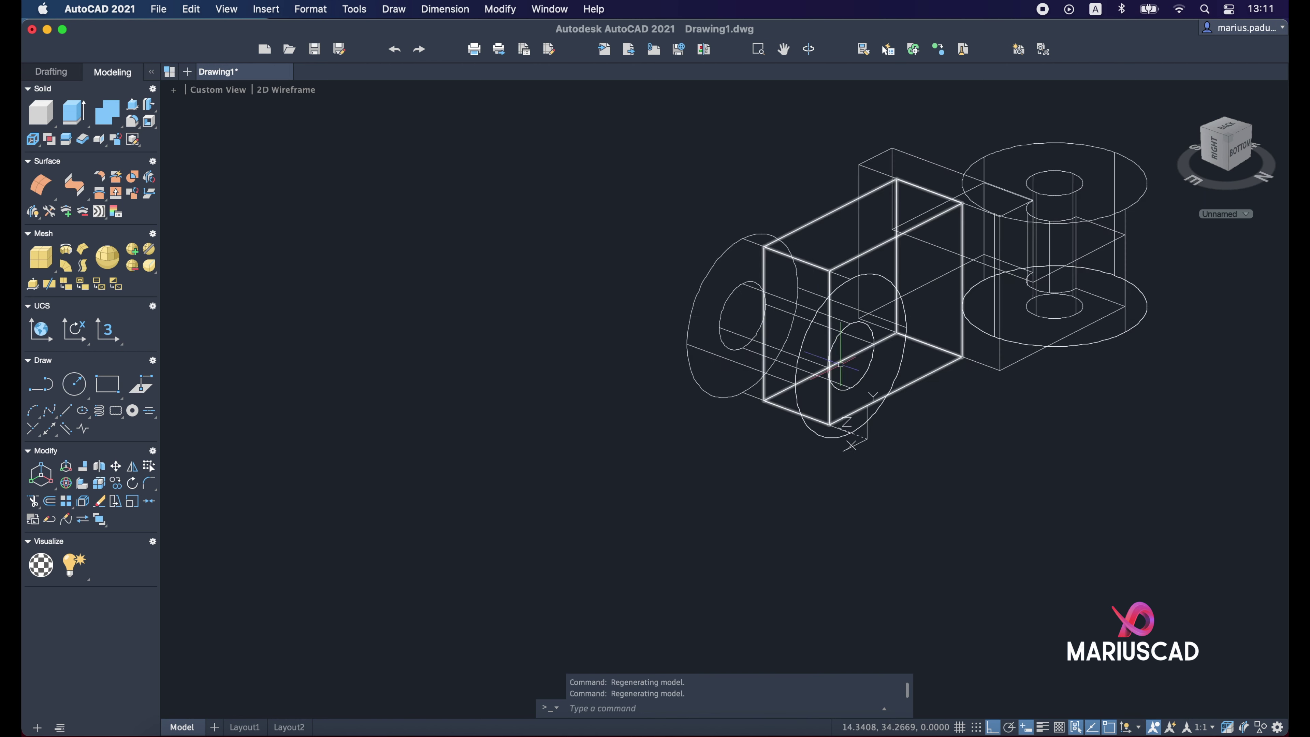
pyautogui.scroll(3, 840, 364)
pyautogui.click(677, 314)
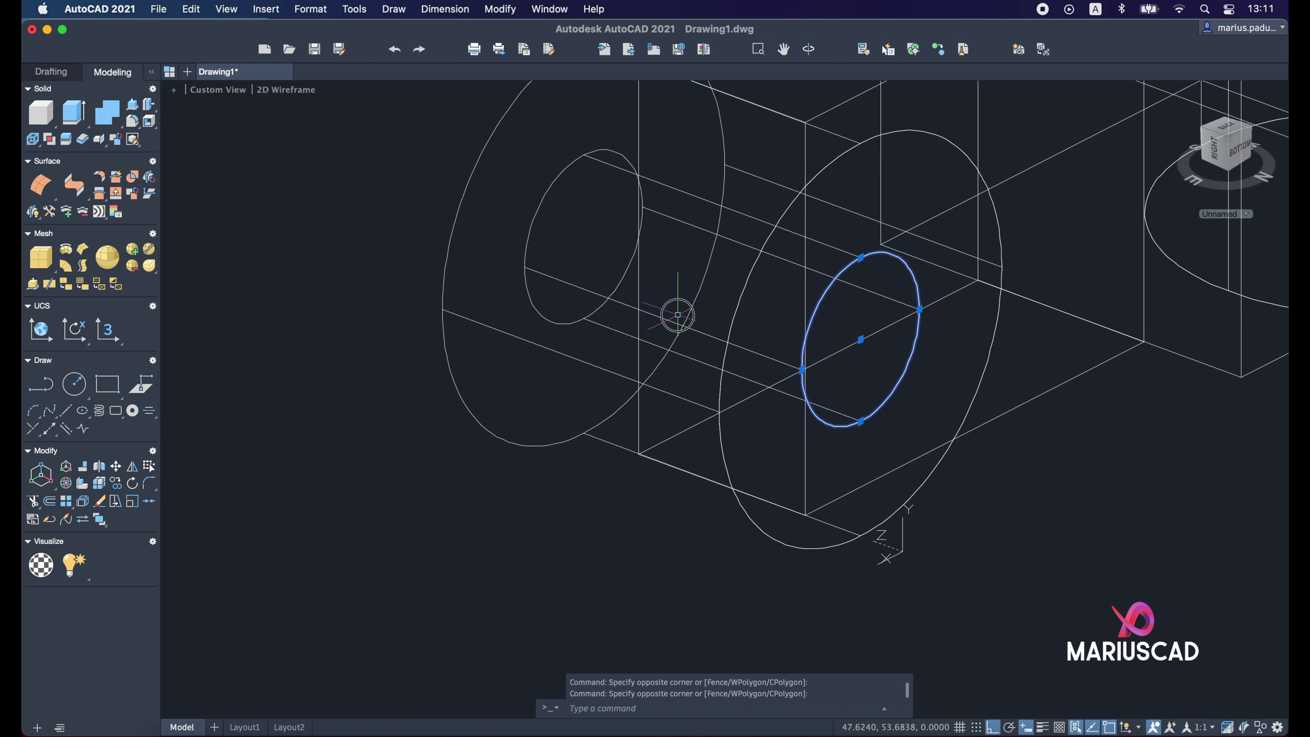
pyautogui.keyDown('shift'); pyautogui.moveTo(782, 338); pyautogui.dragTo(710, 358, button='middle'); pyautogui.keyUp('shift')
pyautogui.keyDown('shift'); pyautogui.moveTo(823, 369); pyautogui.dragTo(823, 368, button='middle'); pyautogui.keyUp('shift')
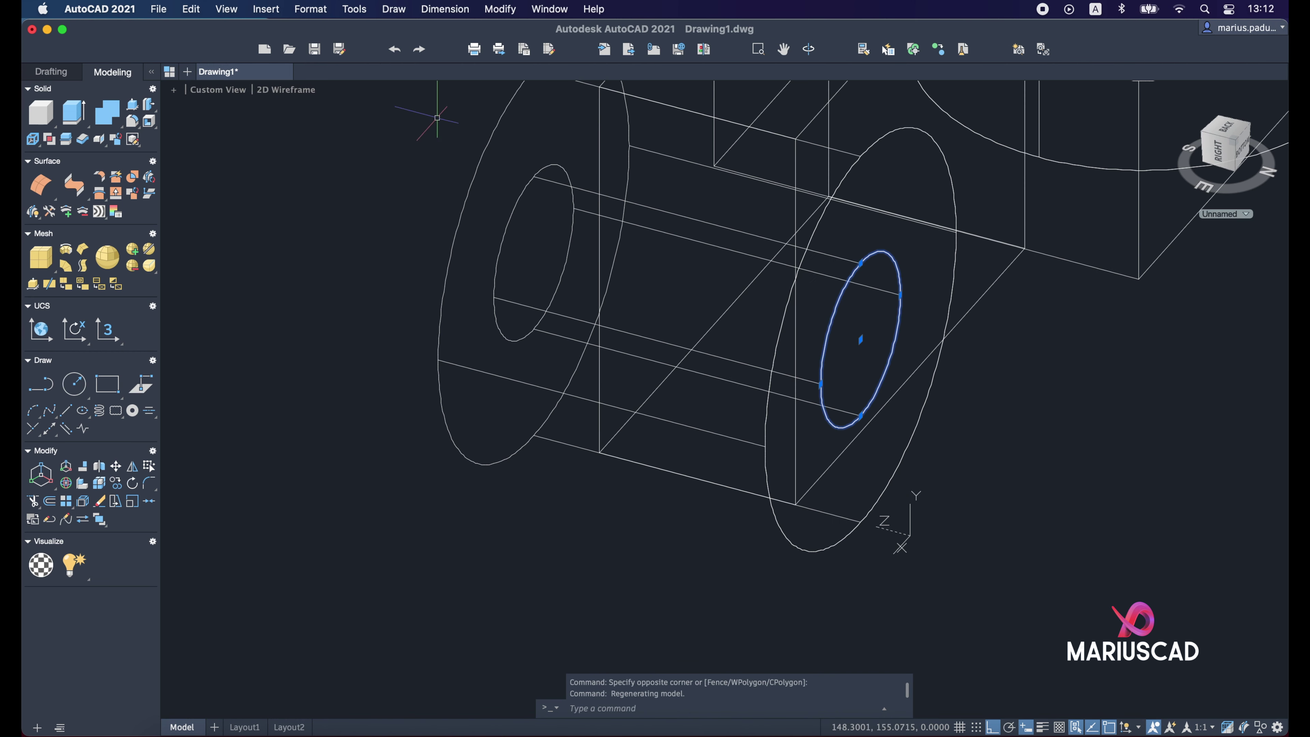
pyautogui.click(104, 106)
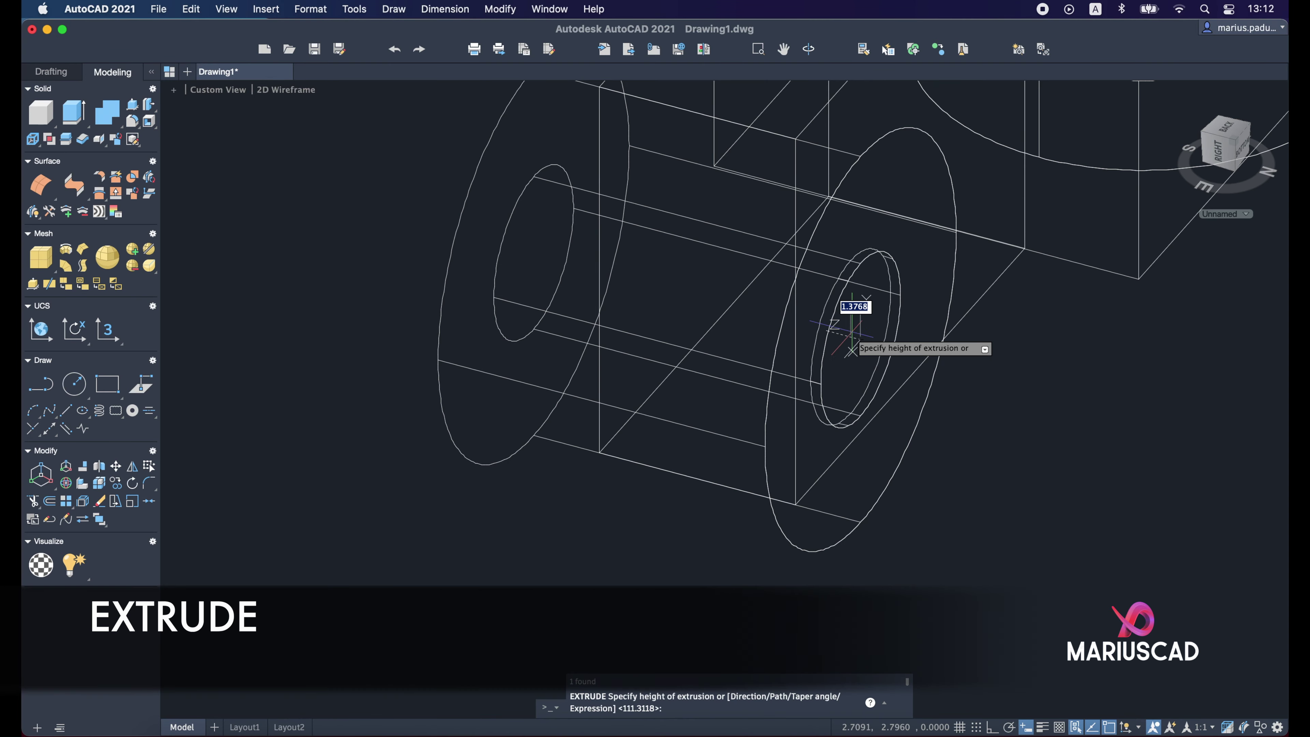
pyautogui.press('Escape')
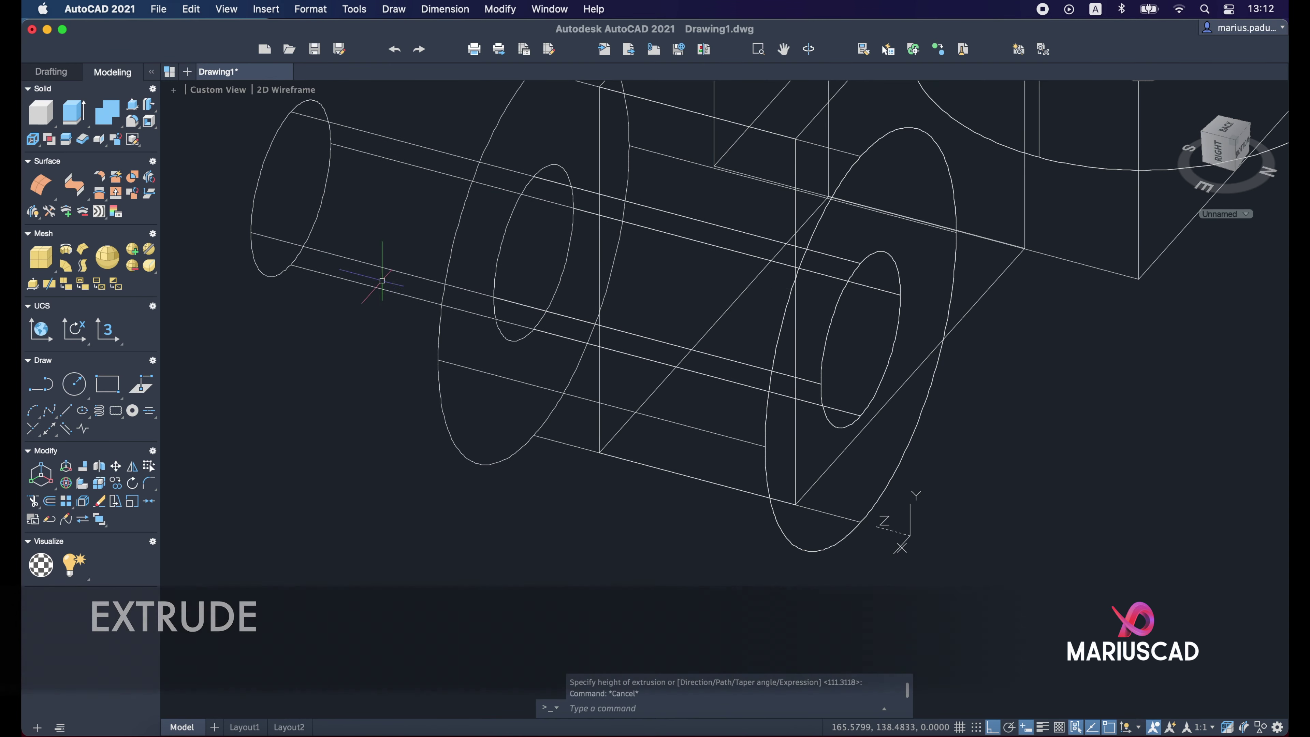
pyautogui.keyDown('shift'); pyautogui.moveTo(380, 284); pyautogui.dragTo(906, 299, button='middle'); pyautogui.keyUp('shift')
pyautogui.write('sub')
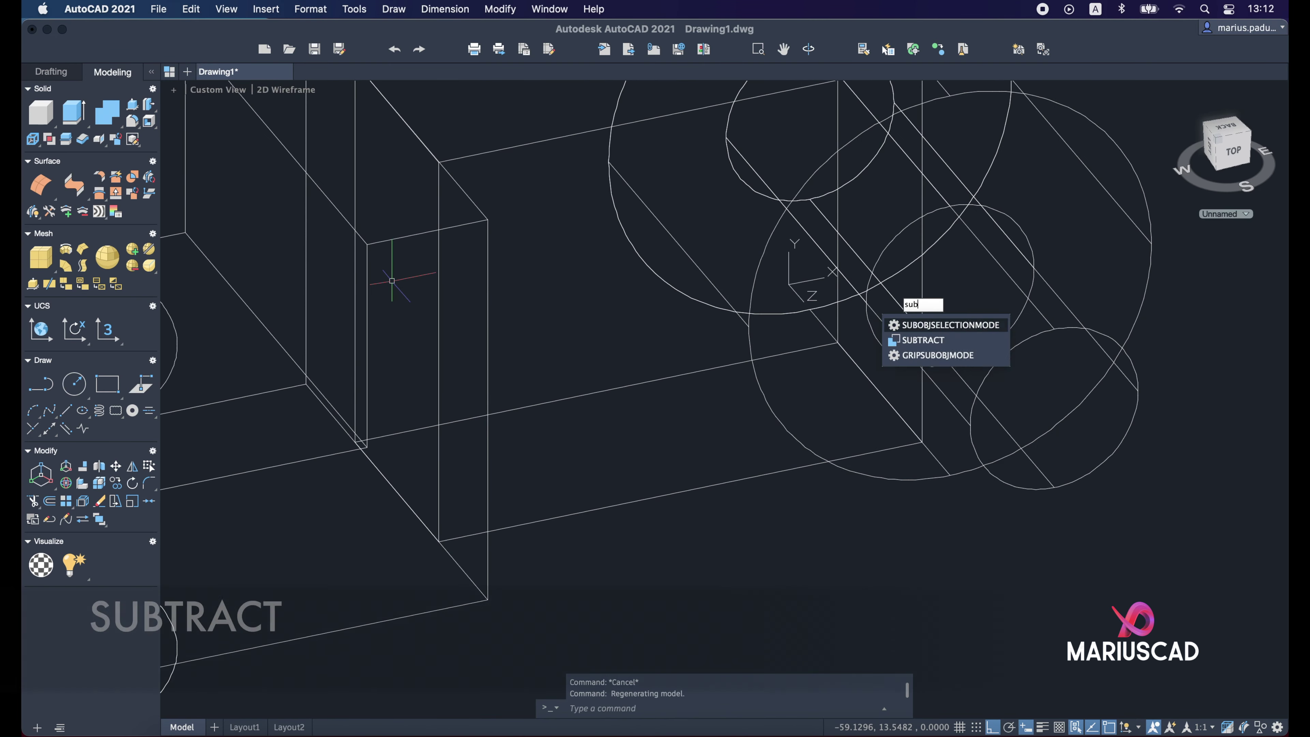
# Step: Subtract the cylinder from the connecting box, leaving a Ø25 bore through its end
pyautogui.write('tr')
pyautogui.scroll(-5, 896, 289)
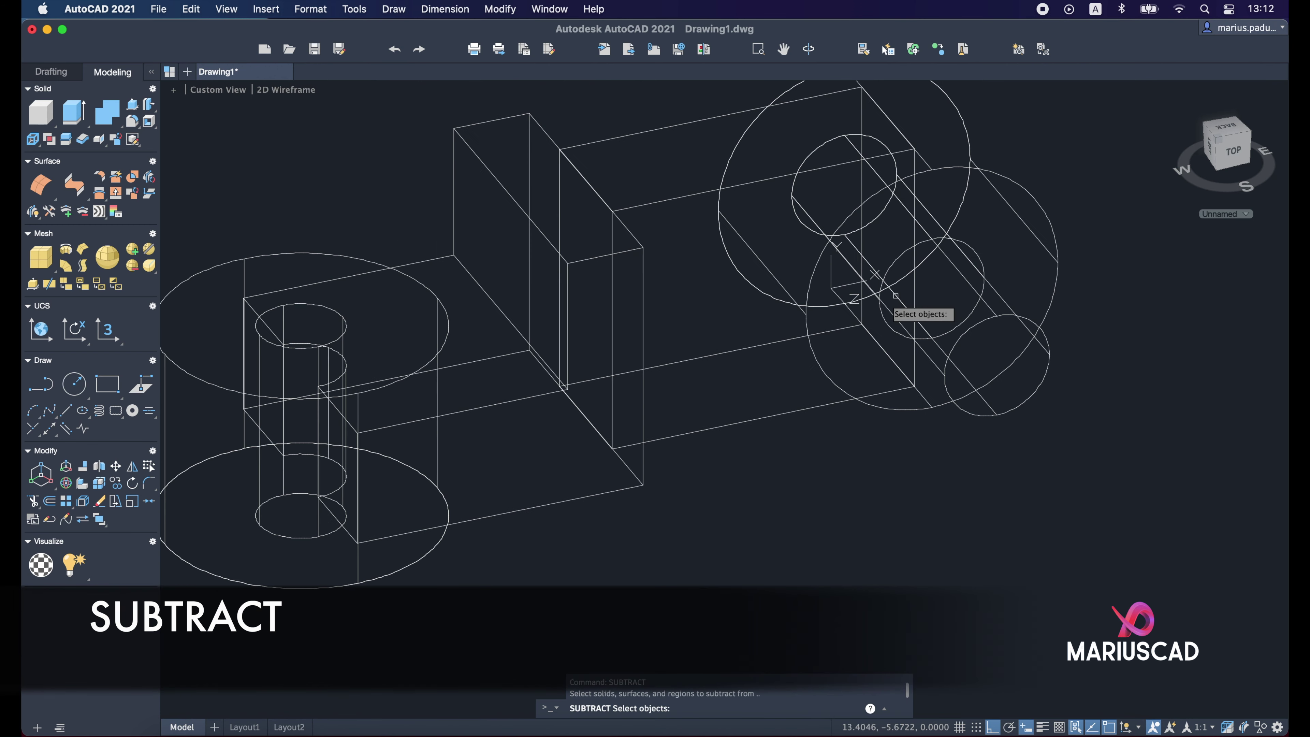
pyautogui.keyDown('shift'); pyautogui.moveTo(907, 302); pyautogui.dragTo(675, 177, button='middle'); pyautogui.keyUp('shift')
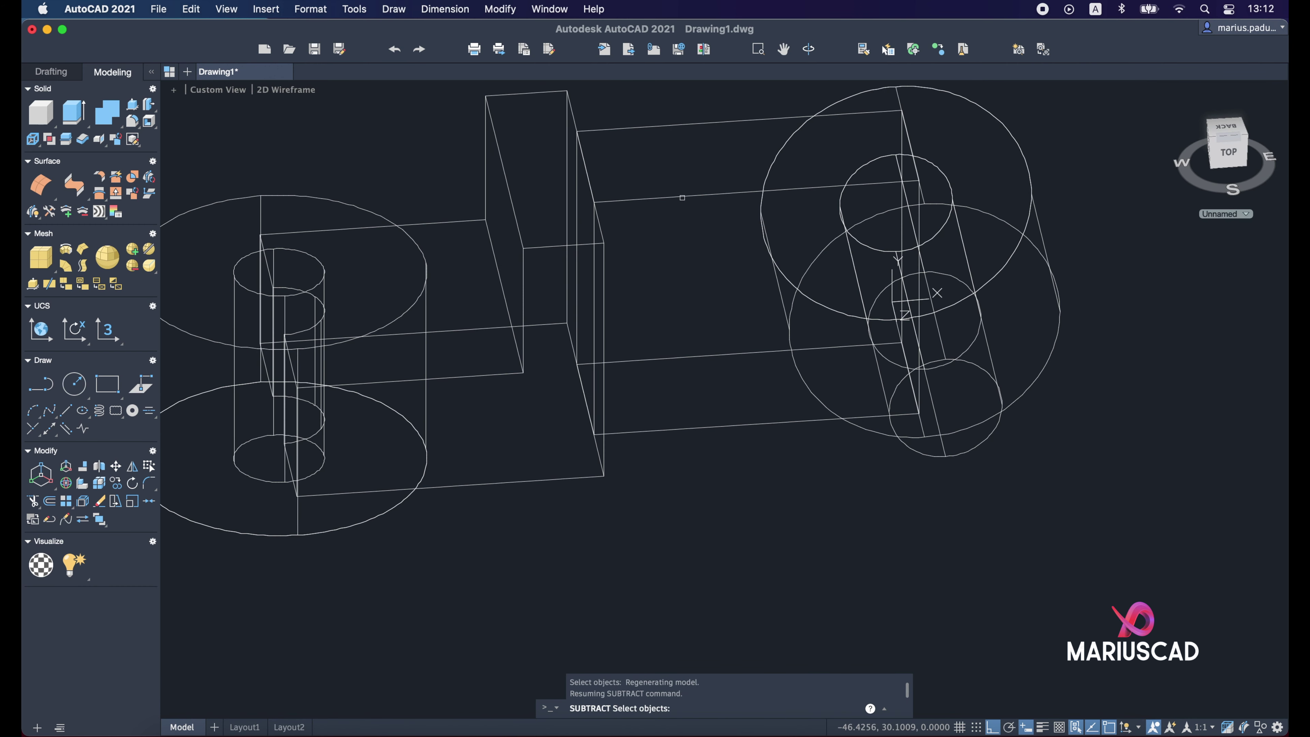
pyautogui.click(682, 197)
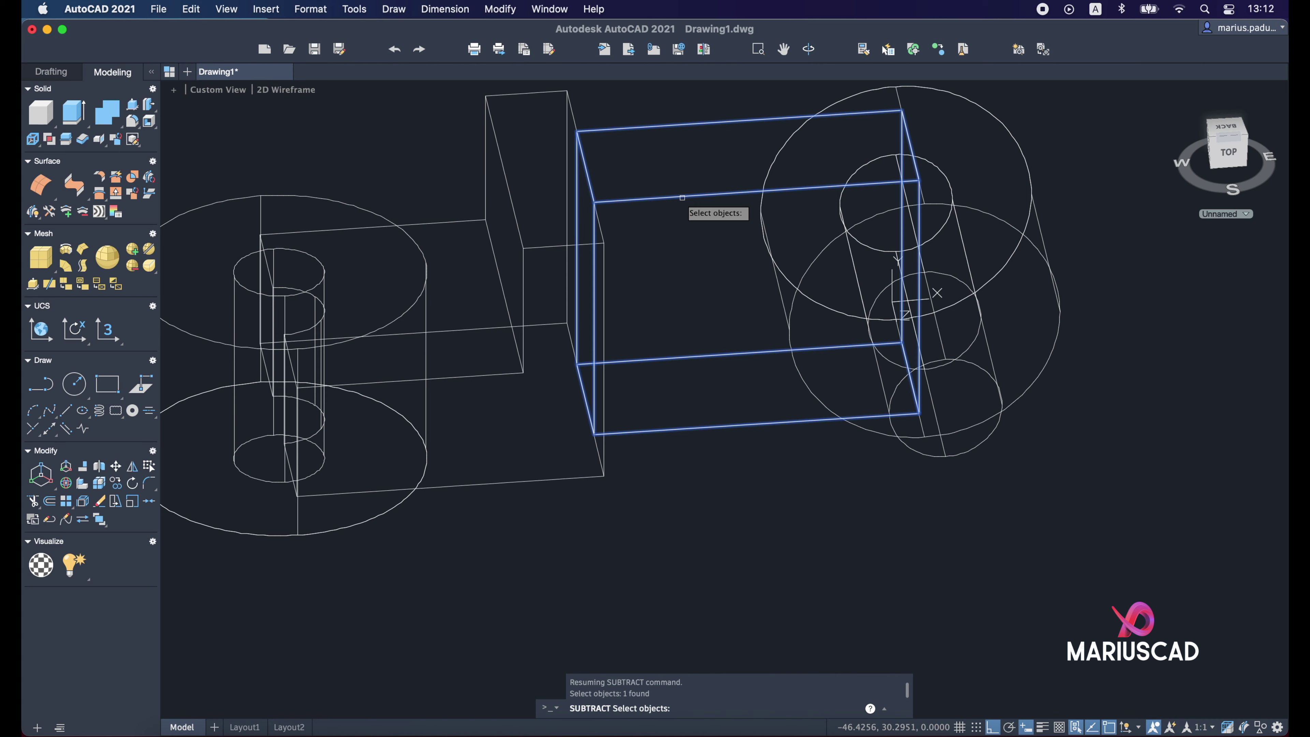
pyautogui.press('Return')
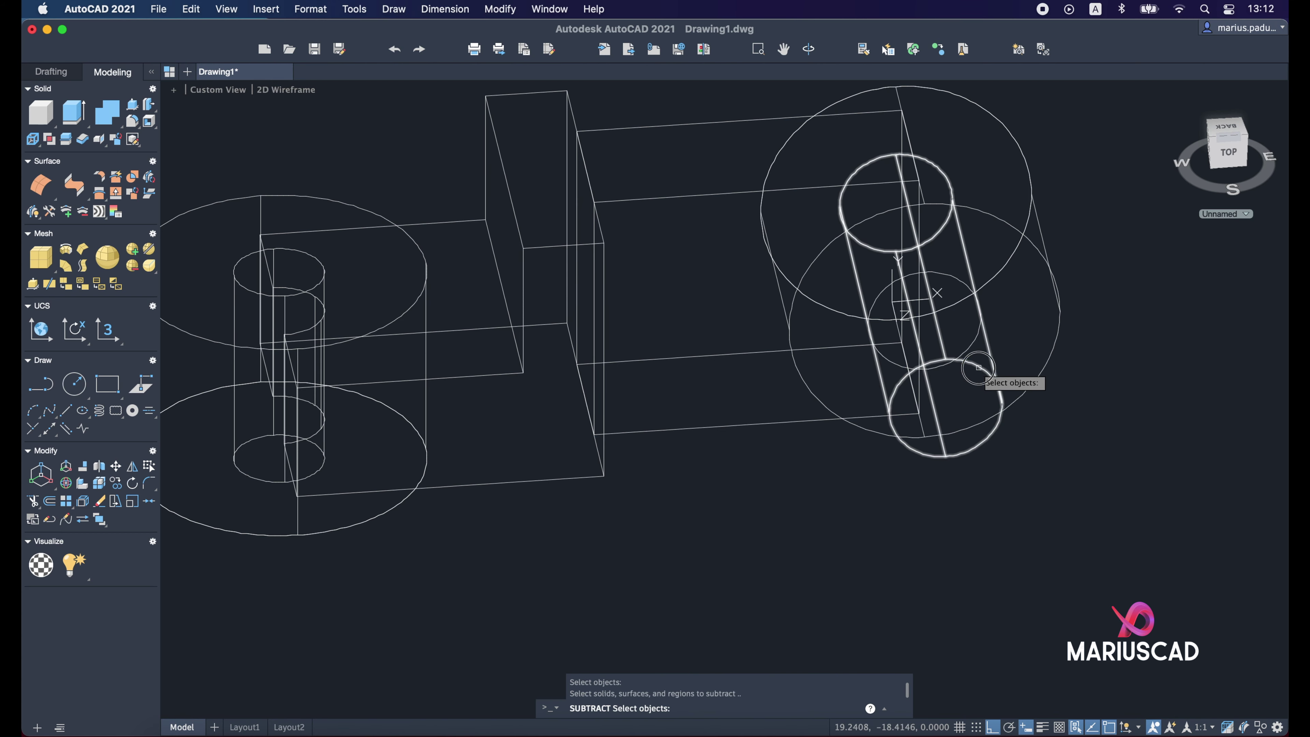
pyautogui.press('Return')
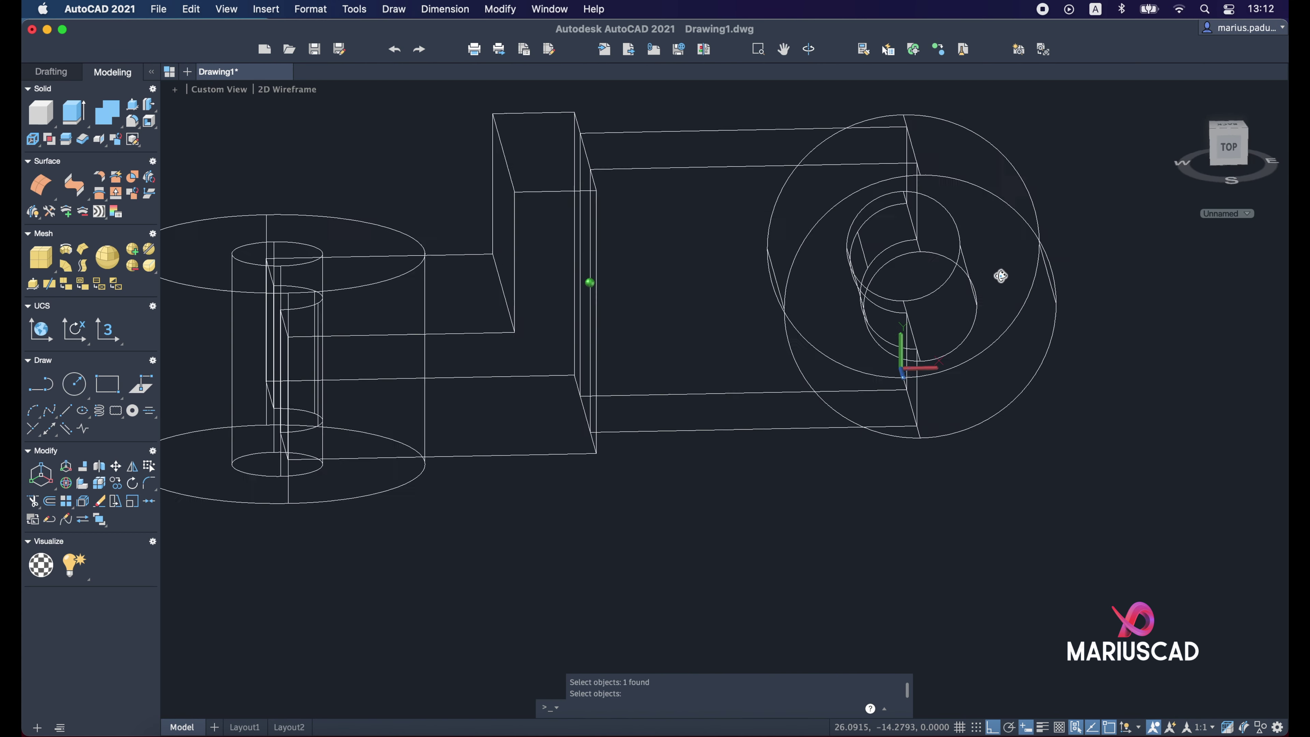
# Step: Switch the model to the Shaded with edges visual style and orbit to an oblique view
pyautogui.click(288, 94)
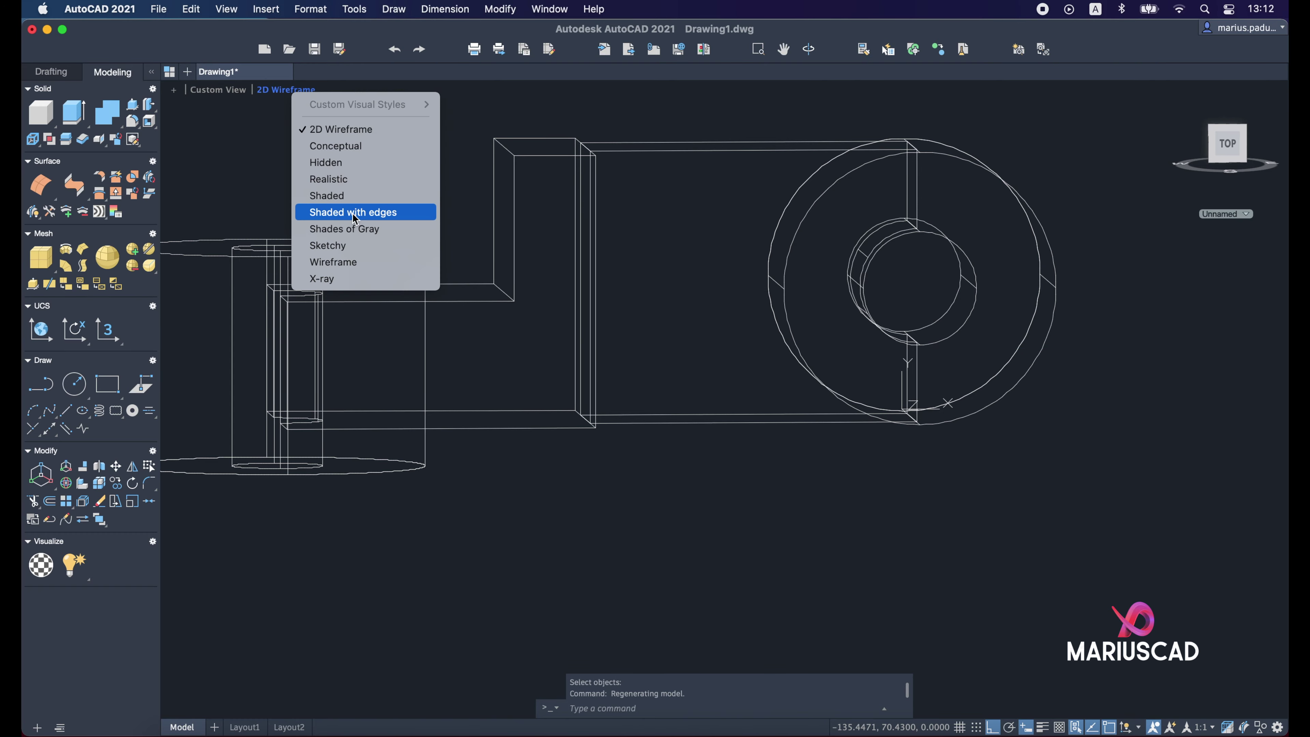
pyautogui.click(355, 217)
pyautogui.moveTo(774, 459)
pyautogui.keyDown('shift'); pyautogui.mouseDown(button='middle')
pyautogui.moveTo(781, 488)
pyautogui.moveTo(826, 496)
pyautogui.moveTo(850, 421)
pyautogui.moveTo(860, 426)
pyautogui.mouseUp(button='middle'); pyautogui.keyUp('shift')
pyautogui.moveTo(1016, 463)
pyautogui.keyDown('shift'); pyautogui.mouseDown(button='middle')
pyautogui.moveTo(816, 296)
pyautogui.moveTo(819, 380)
pyautogui.moveTo(912, 498)
pyautogui.moveTo(988, 485)
pyautogui.moveTo(902, 436)
pyautogui.mouseUp(button='middle'); pyautogui.keyUp('shift')
pyautogui.scroll(-4, 877, 416)
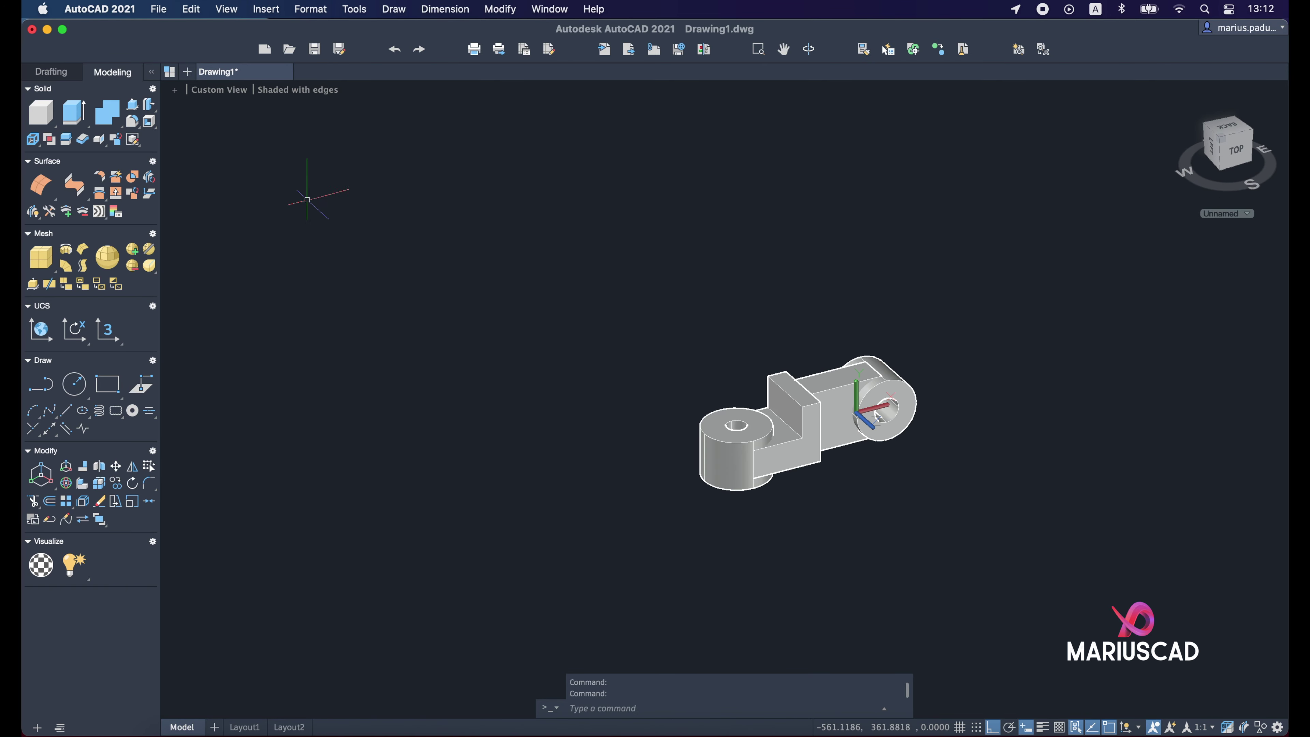
# Step: Union all six solids into one part and move it lower left
pyautogui.click(118, 127)
pyautogui.click(1043, 543)
pyautogui.click(602, 271)
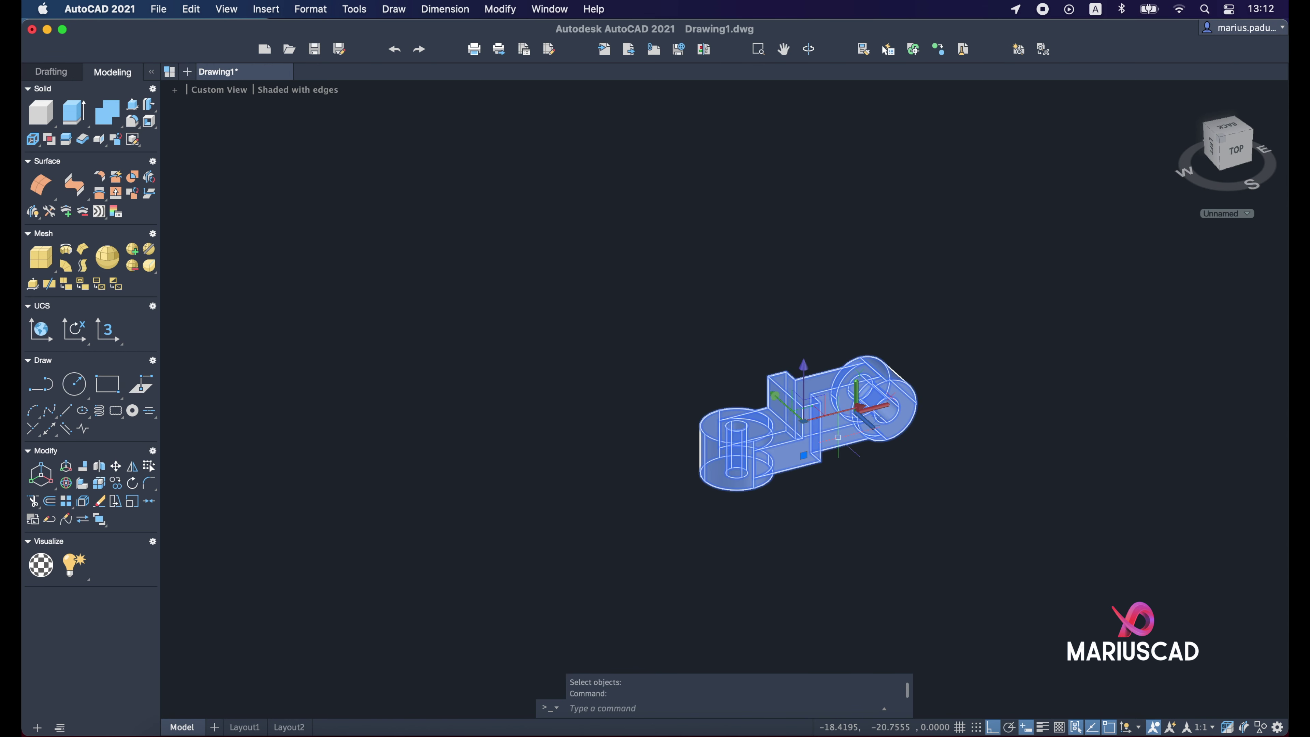
pyautogui.click(580, 235)
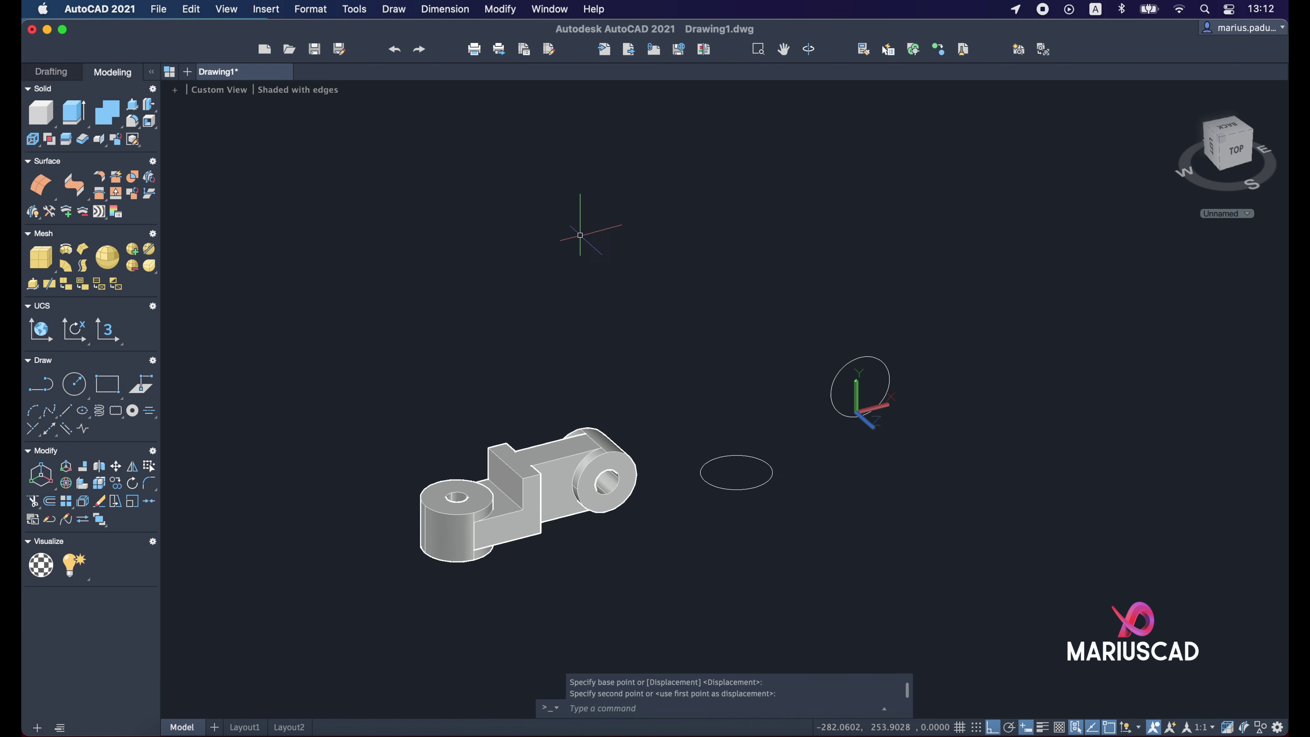
# Step: Erase the stray ellipse and circle, then recentre the view on the model
pyautogui.click(937, 541)
pyautogui.click(730, 301)
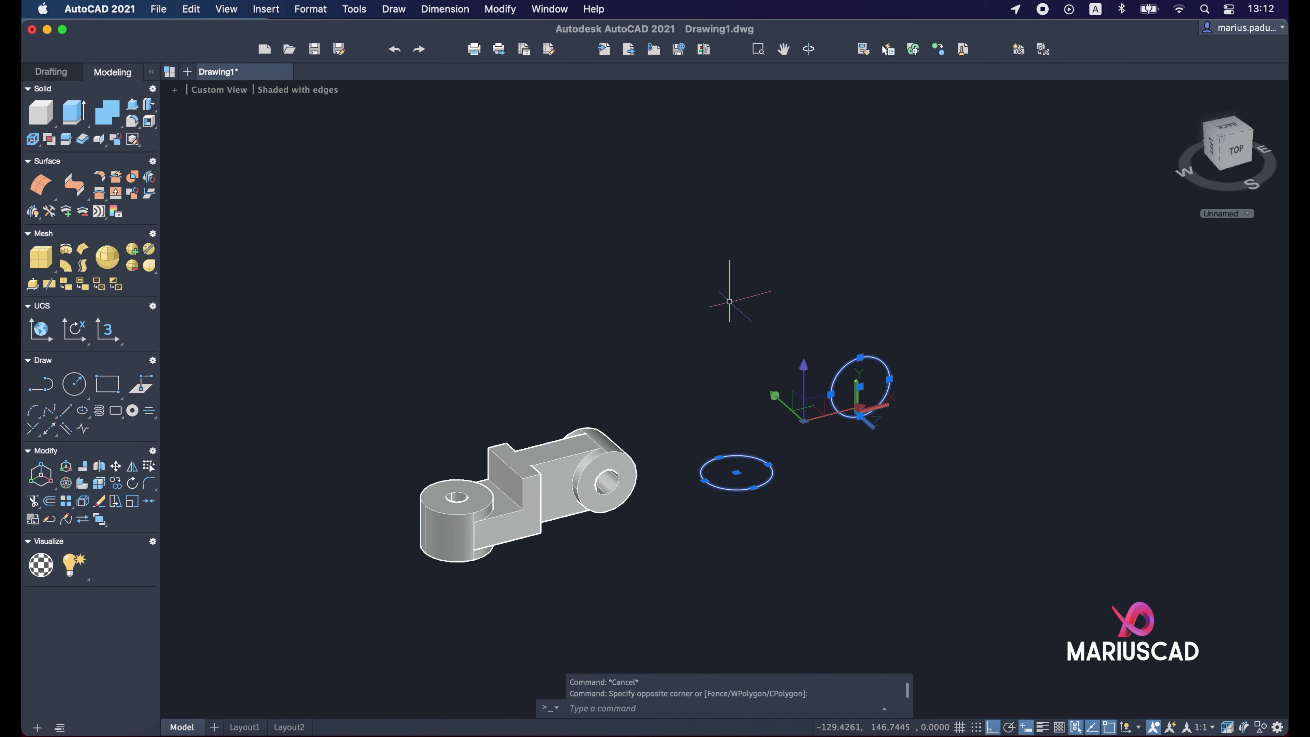
pyautogui.scroll(3, 729, 301)
pyautogui.moveTo(376, 645); pyautogui.dragTo(522, 525, button='middle')
pyautogui.scroll(-2, 522, 525)
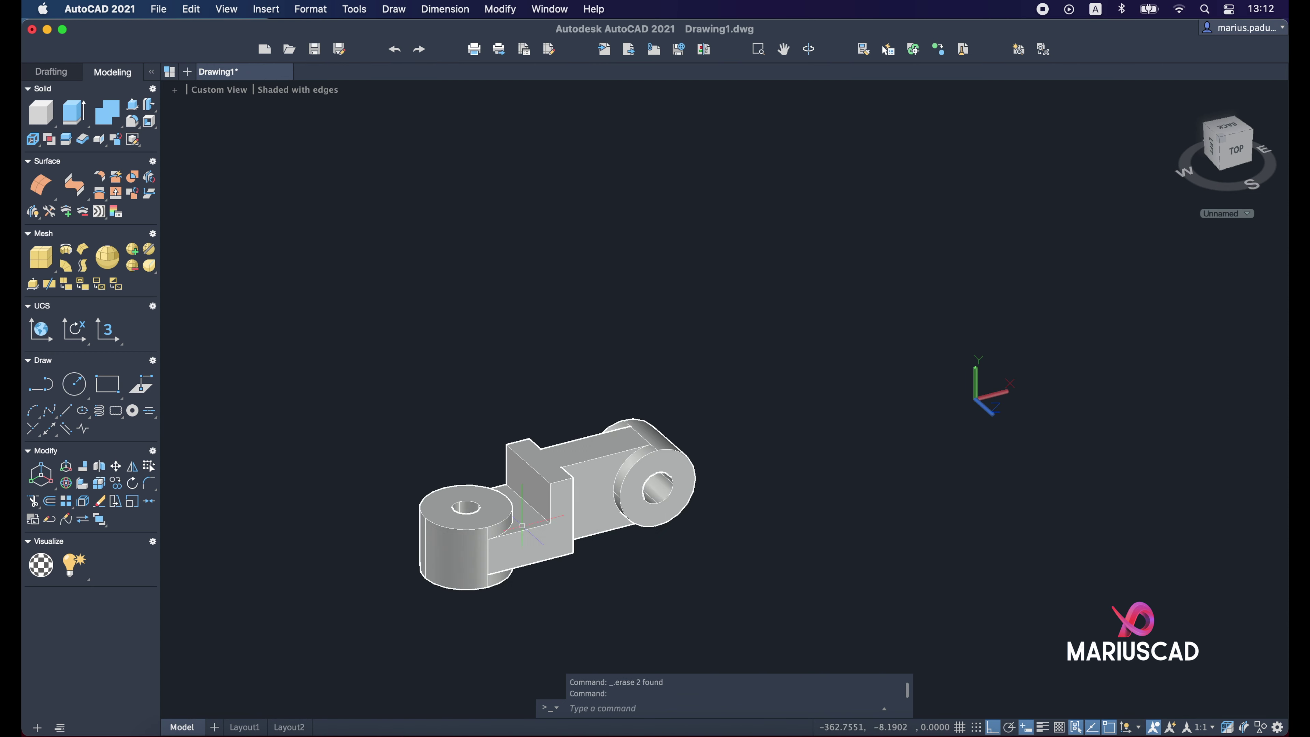
pyautogui.moveTo(697, 480); pyautogui.dragTo(949, 393, button='middle')
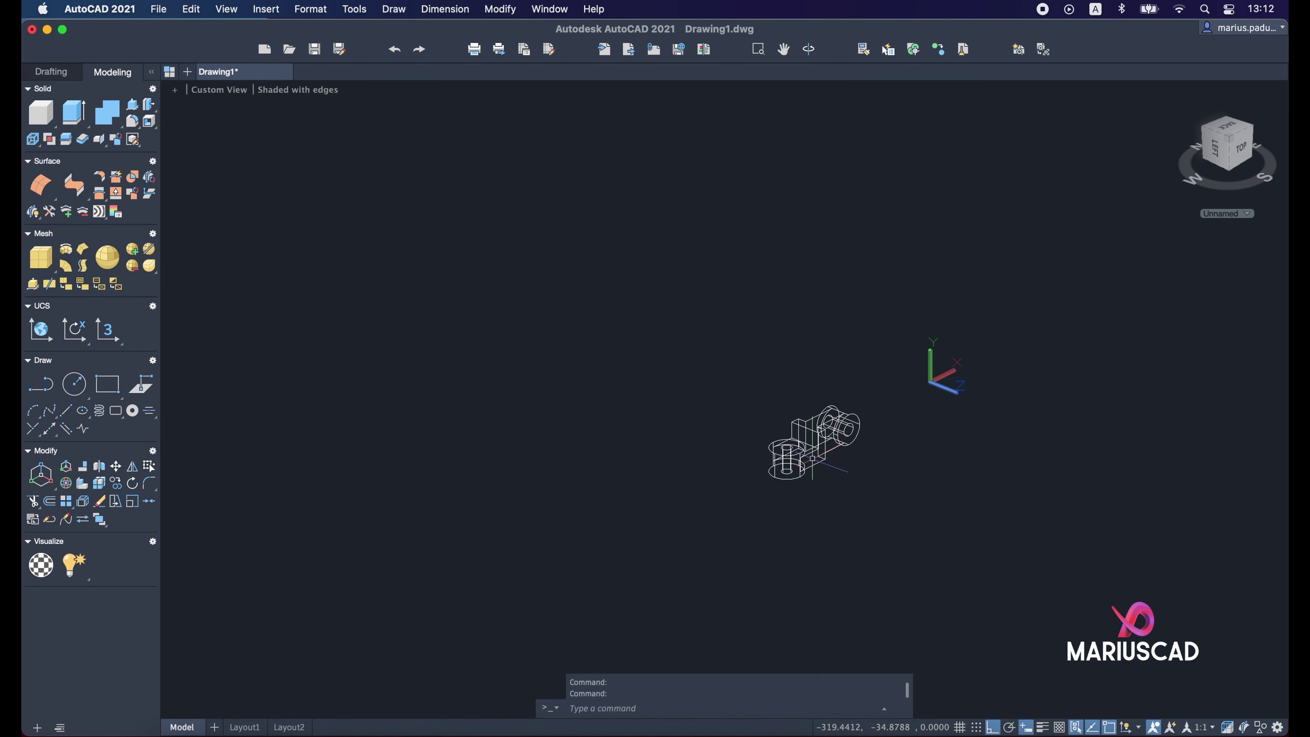
# Step: Zoom in on the united bracket and orbit it to a near-top view
pyautogui.scroll(5, 825, 480)
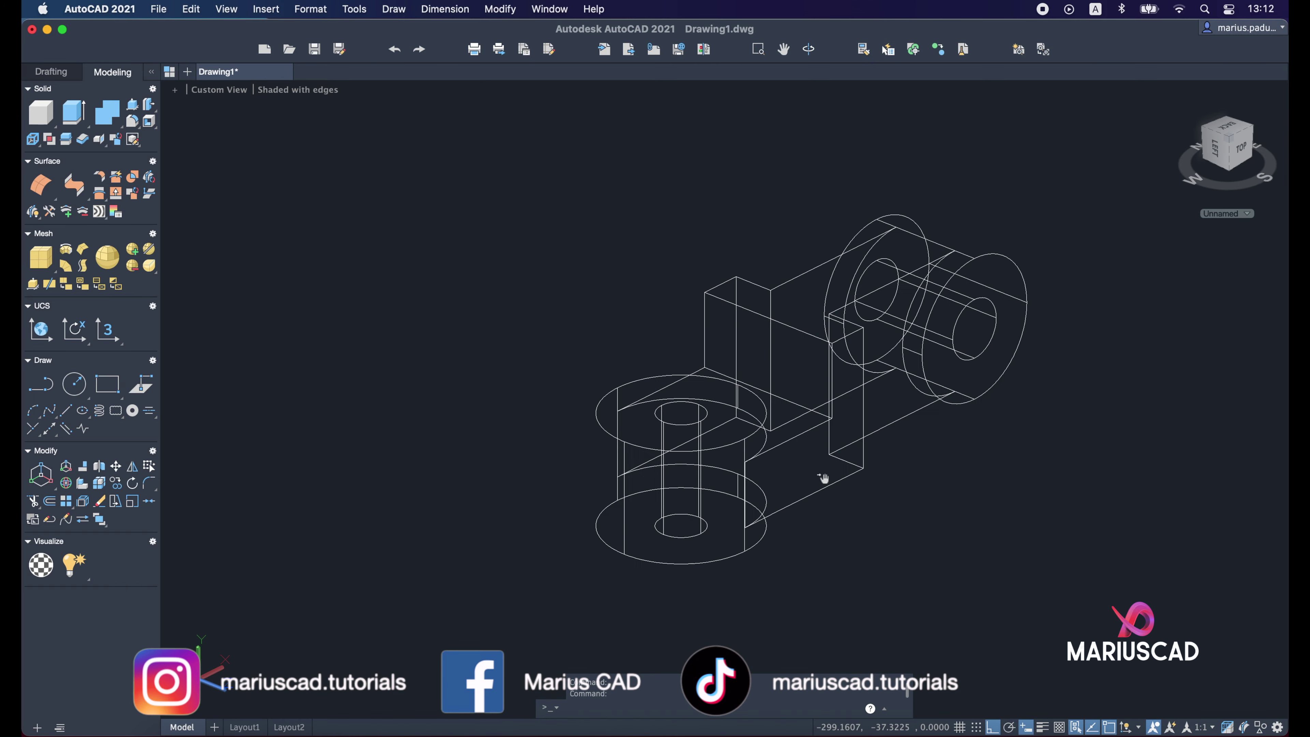
pyautogui.keyDown('shift'); pyautogui.moveTo(822, 474); pyautogui.dragTo(841, 487, button='middle'); pyautogui.keyUp('shift')
pyautogui.moveTo(950, 459)
pyautogui.keyDown('shift'); pyautogui.mouseDown(button='middle')
pyautogui.moveTo(875, 477)
pyautogui.moveTo(822, 384)
pyautogui.moveTo(871, 497)
pyautogui.moveTo(944, 445)
pyautogui.moveTo(765, 435)
pyautogui.moveTo(1043, 428)
pyautogui.moveTo(912, 423)
pyautogui.moveTo(983, 517)
pyautogui.mouseUp(button='middle'); pyautogui.keyUp('shift')
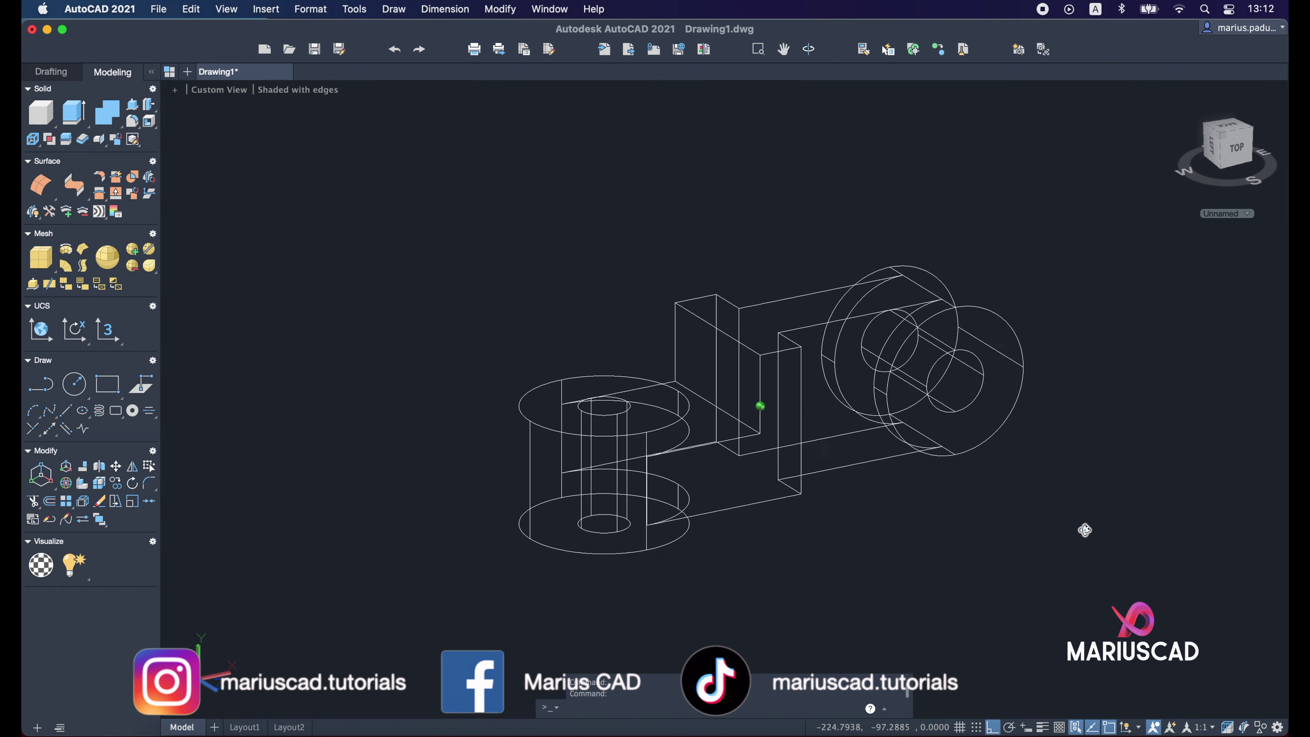